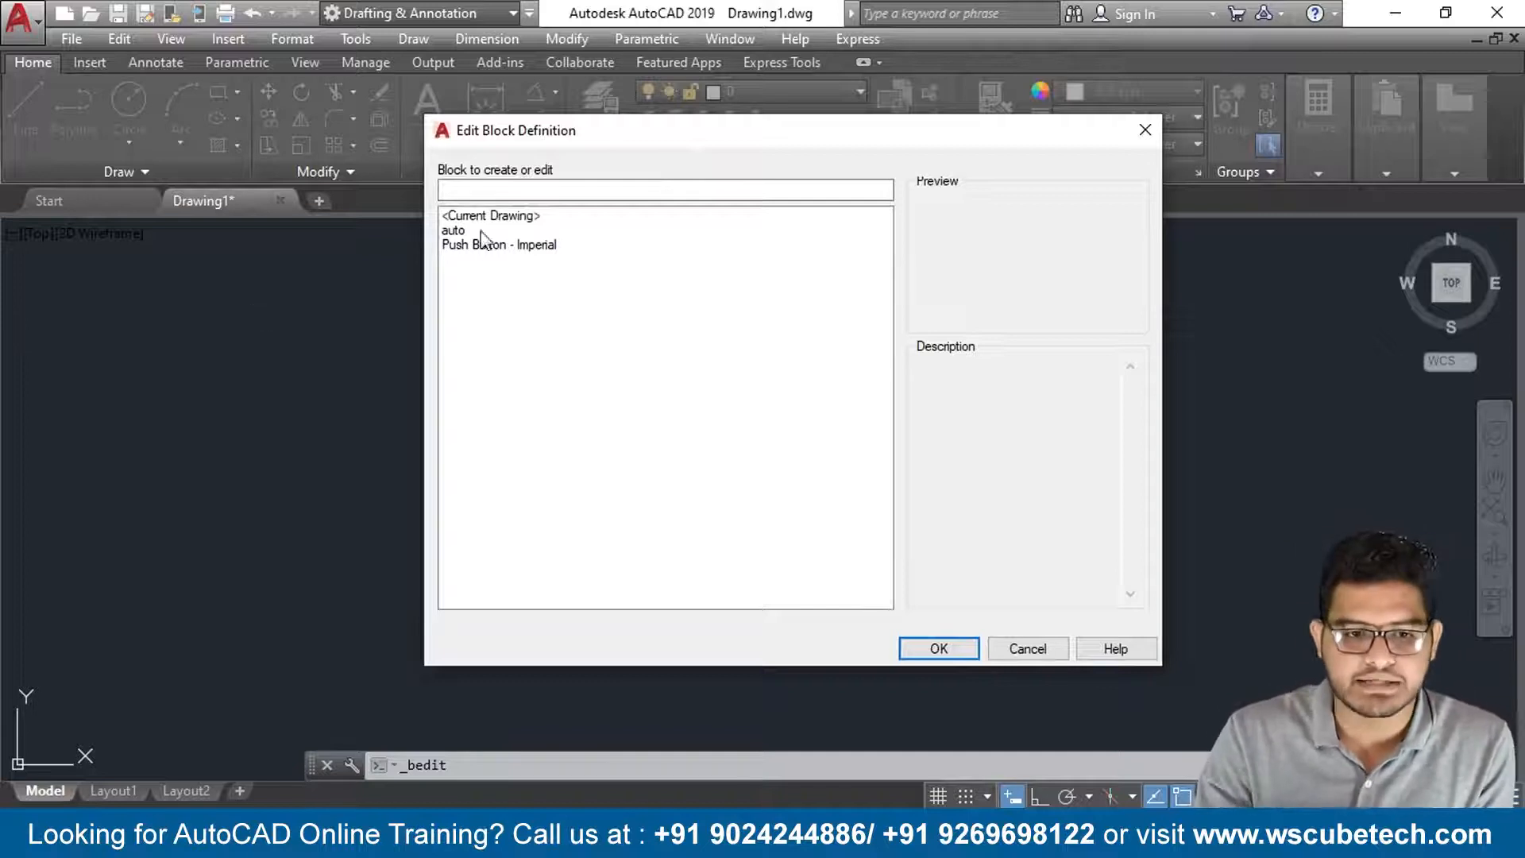
# Preview the auto and Push Button - Imperial block definitions, and open auto for editing.
pyautogui.click(552, 191)
pyautogui.moveTo(592, 360)
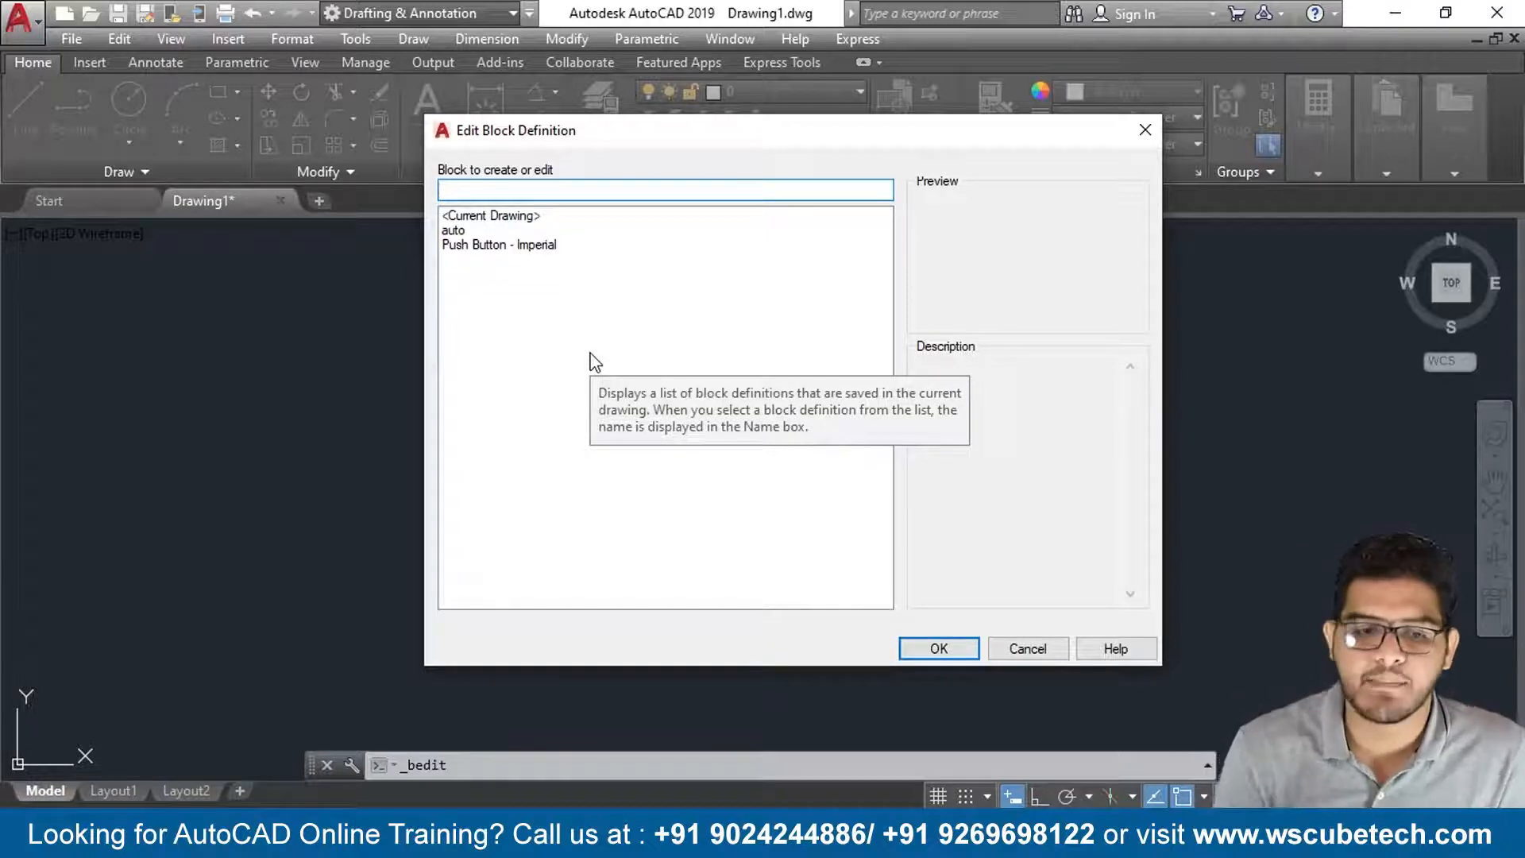
pyautogui.click(455, 230)
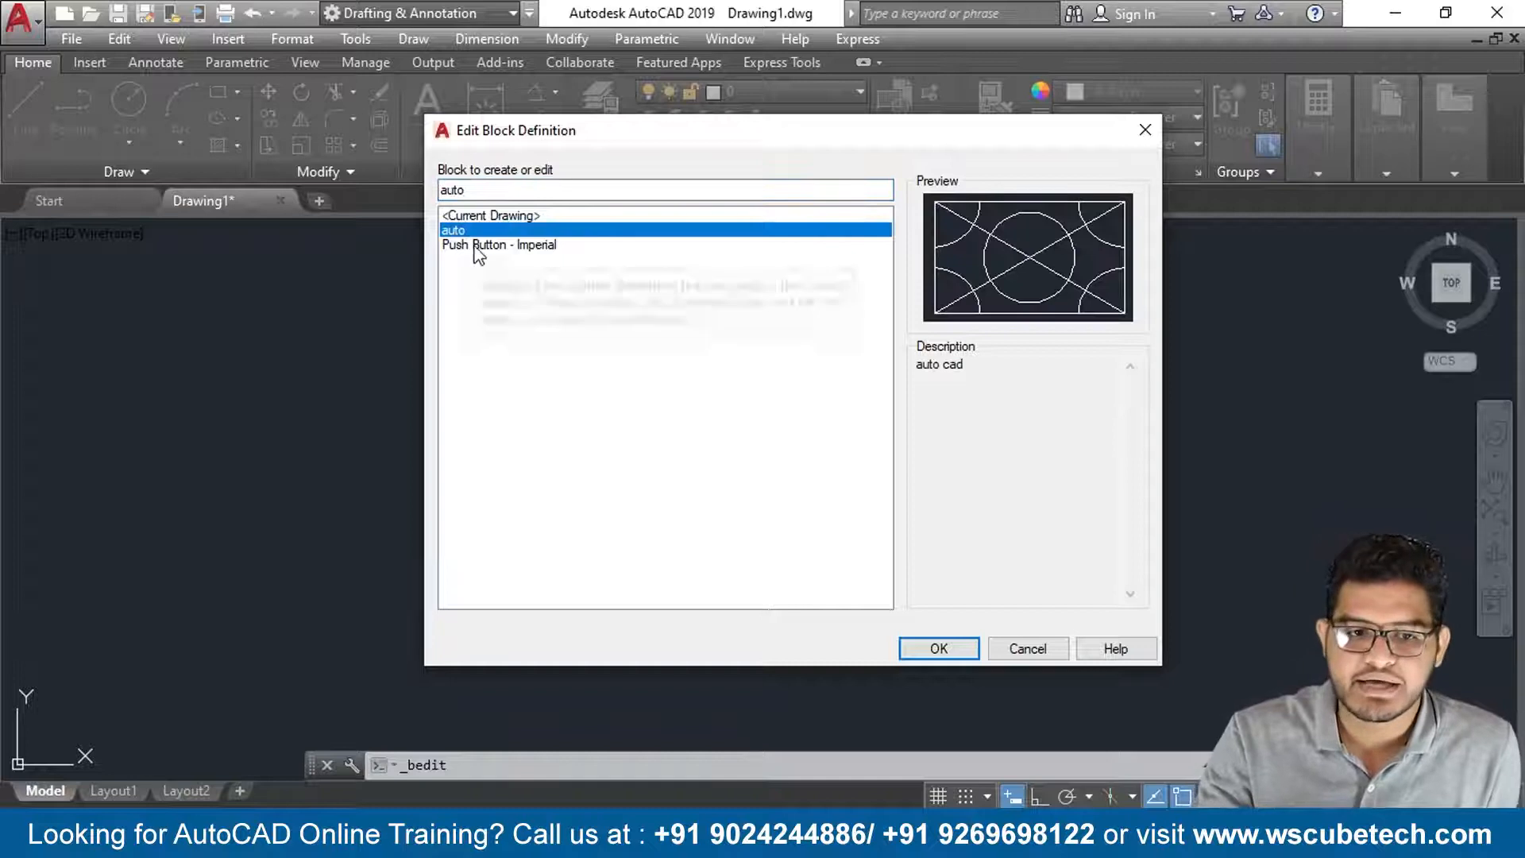
pyautogui.press('Down')
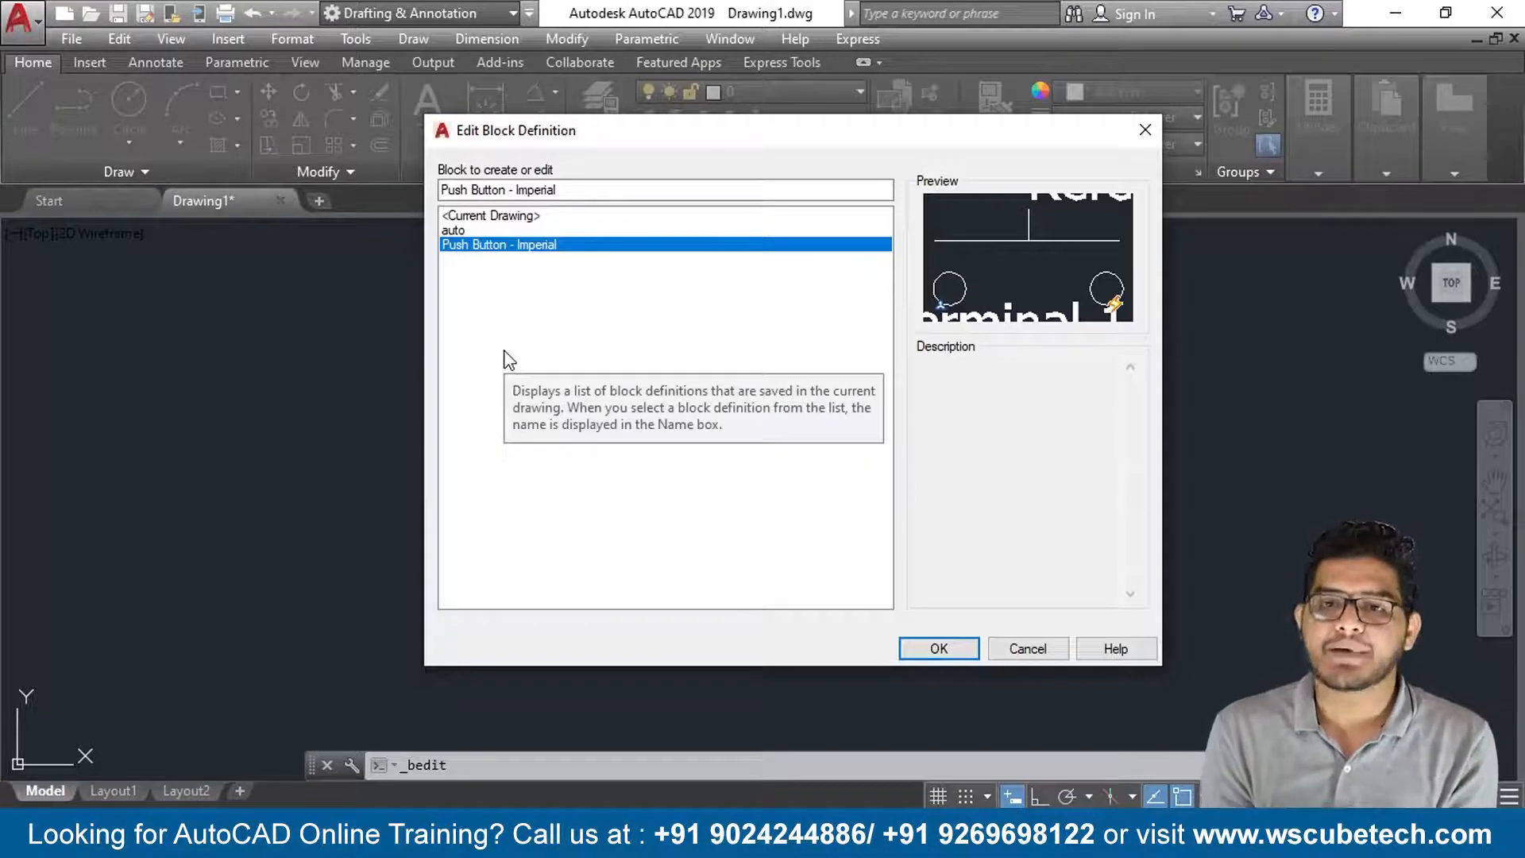
pyautogui.click(465, 232)
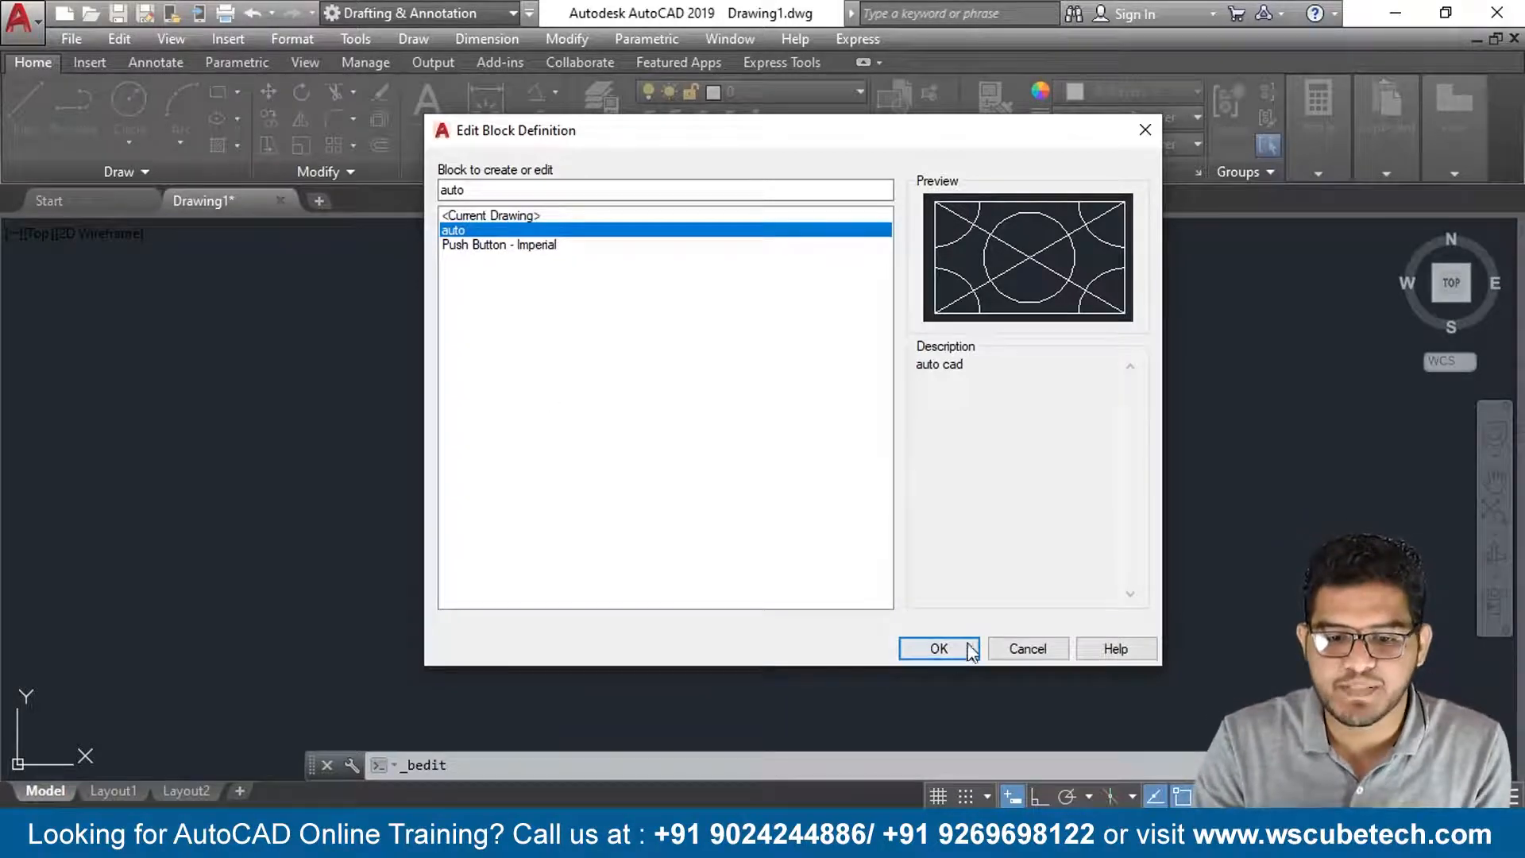
pyautogui.click(939, 650)
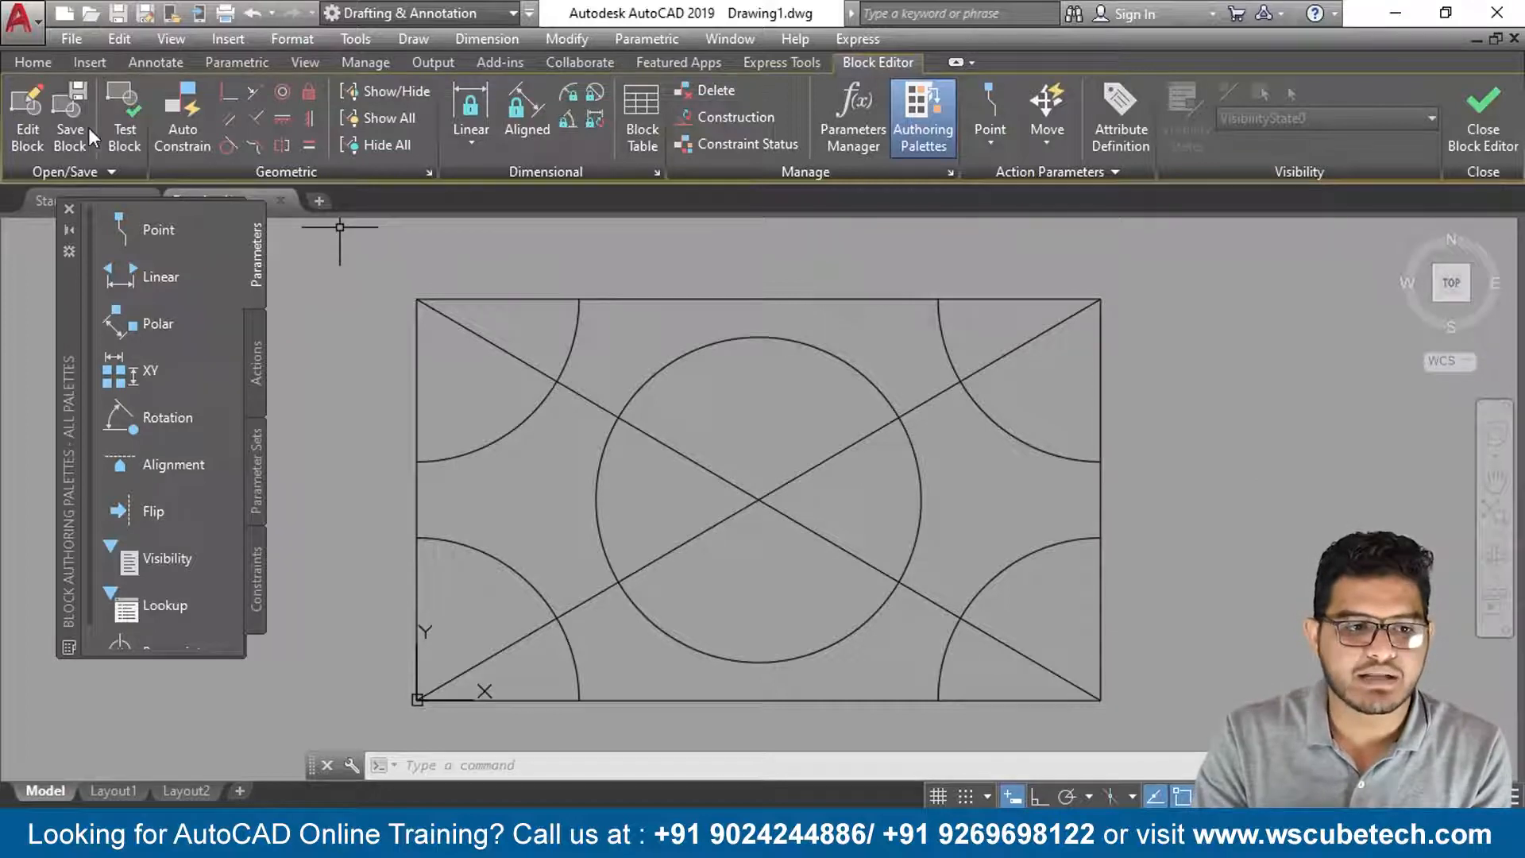
# Reopen the auto block definition from within the Block Editor.
pyautogui.click(27, 132)
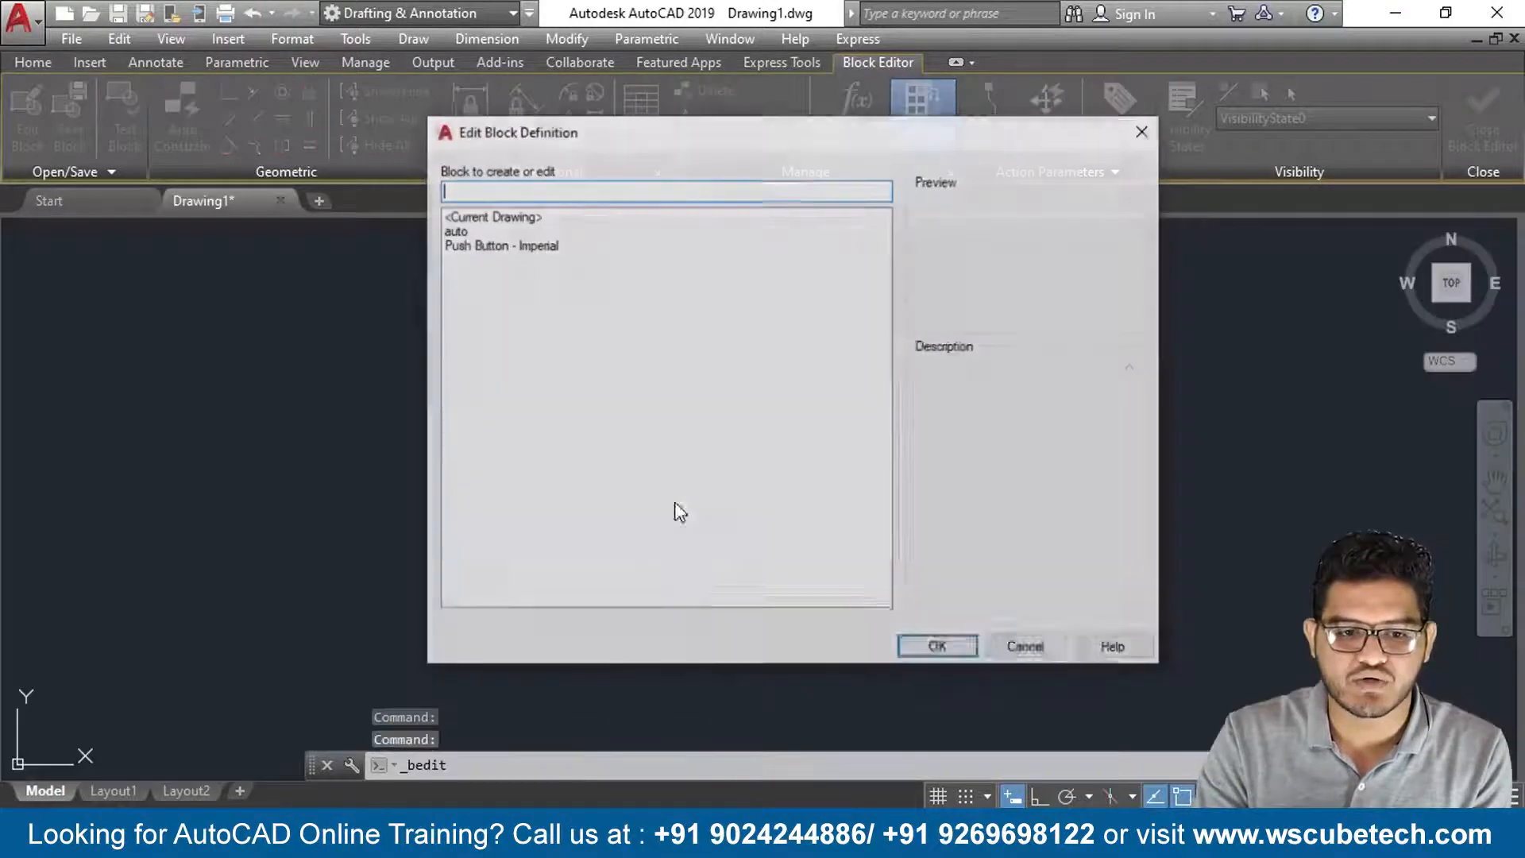
pyautogui.click(453, 230)
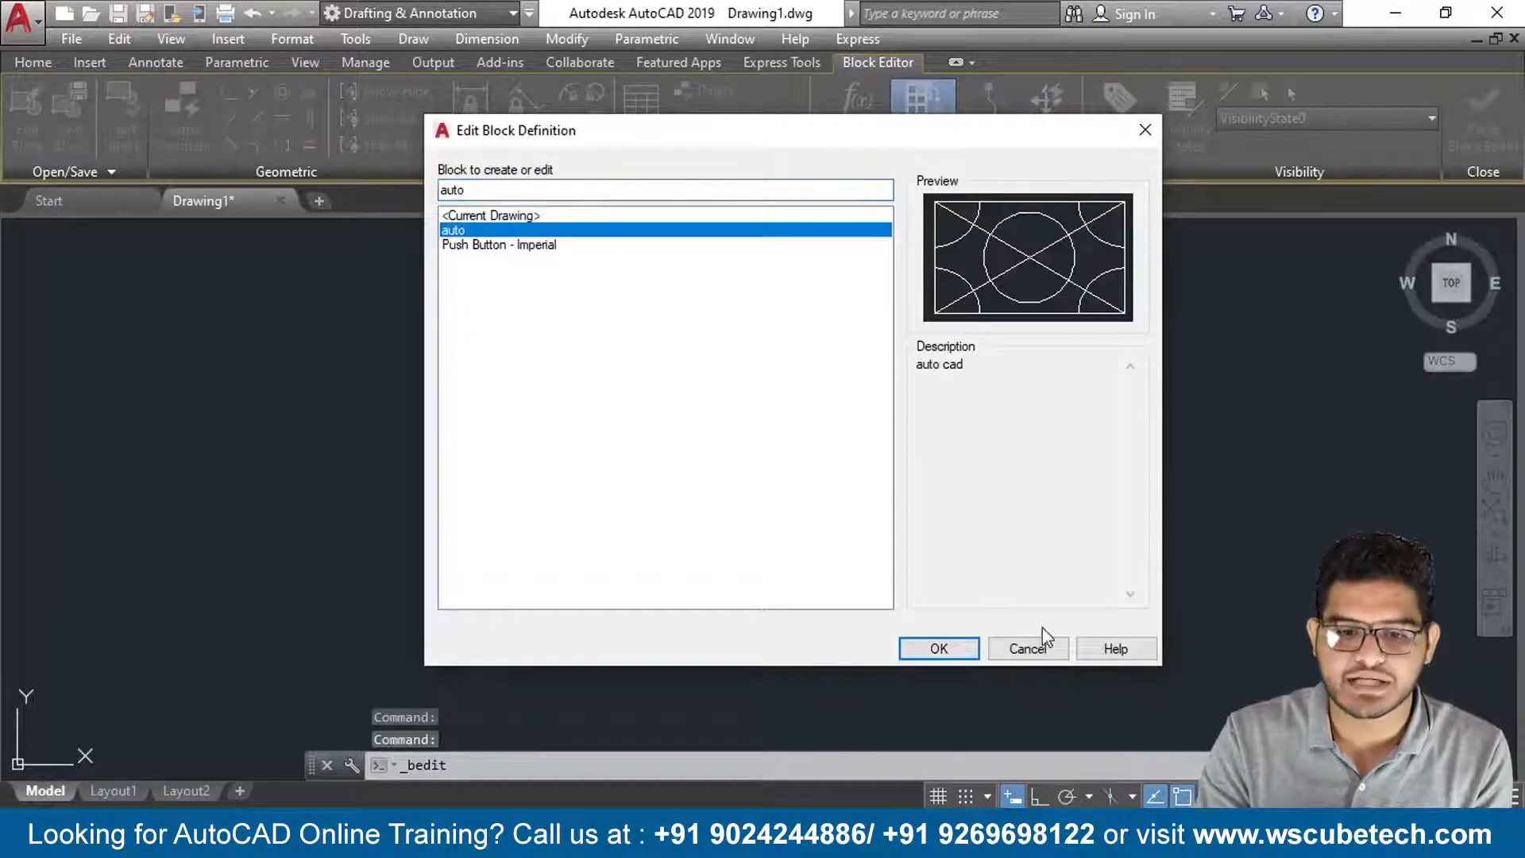
pyautogui.click(928, 652)
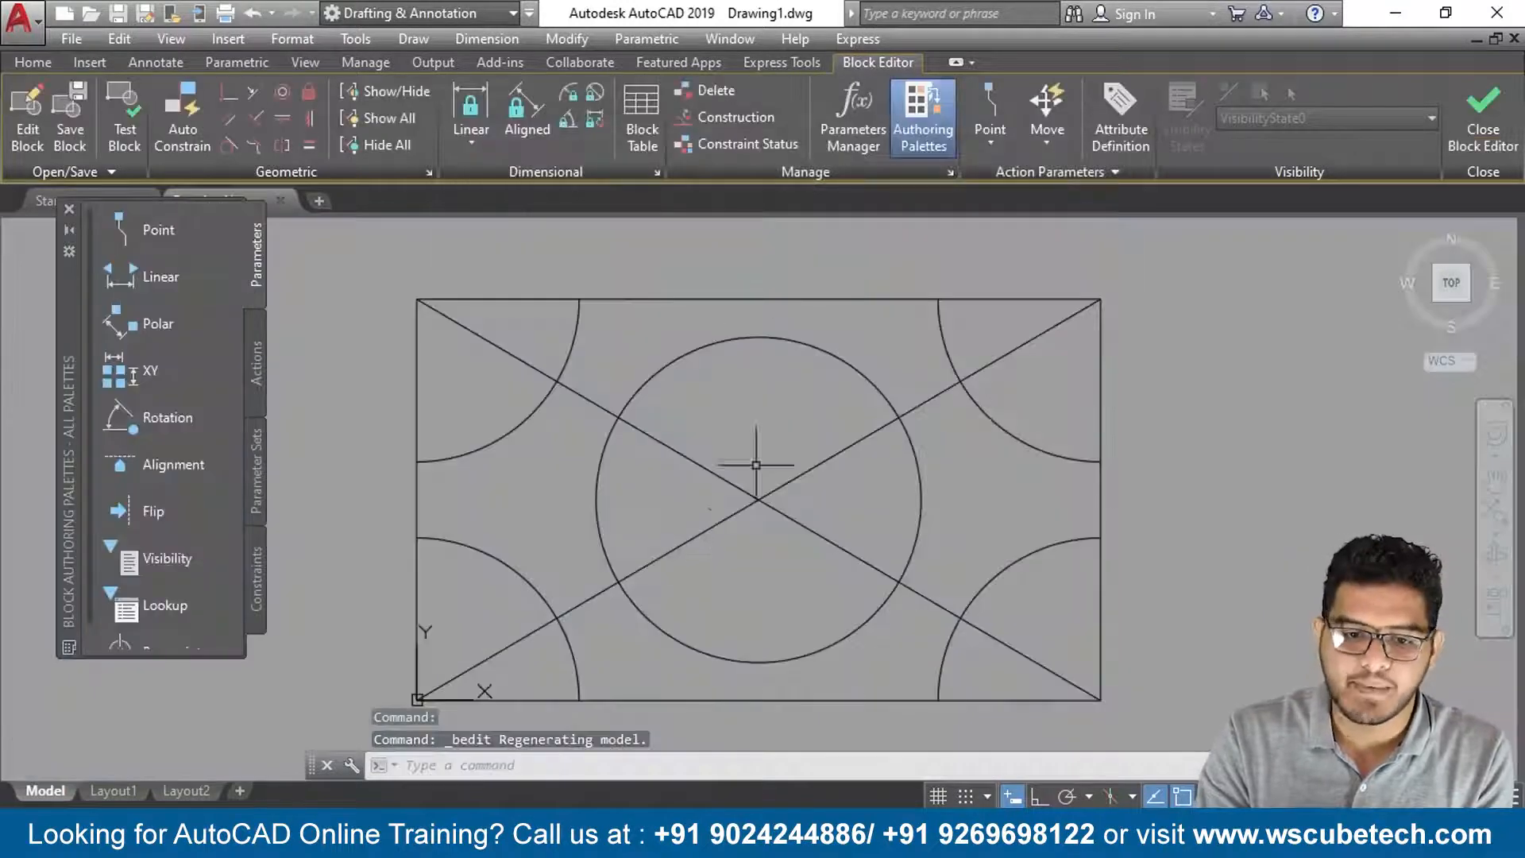
# Erase the arcs in the upper-right and lower-left corners of the block's rectangle.
pyautogui.click(1030, 445)
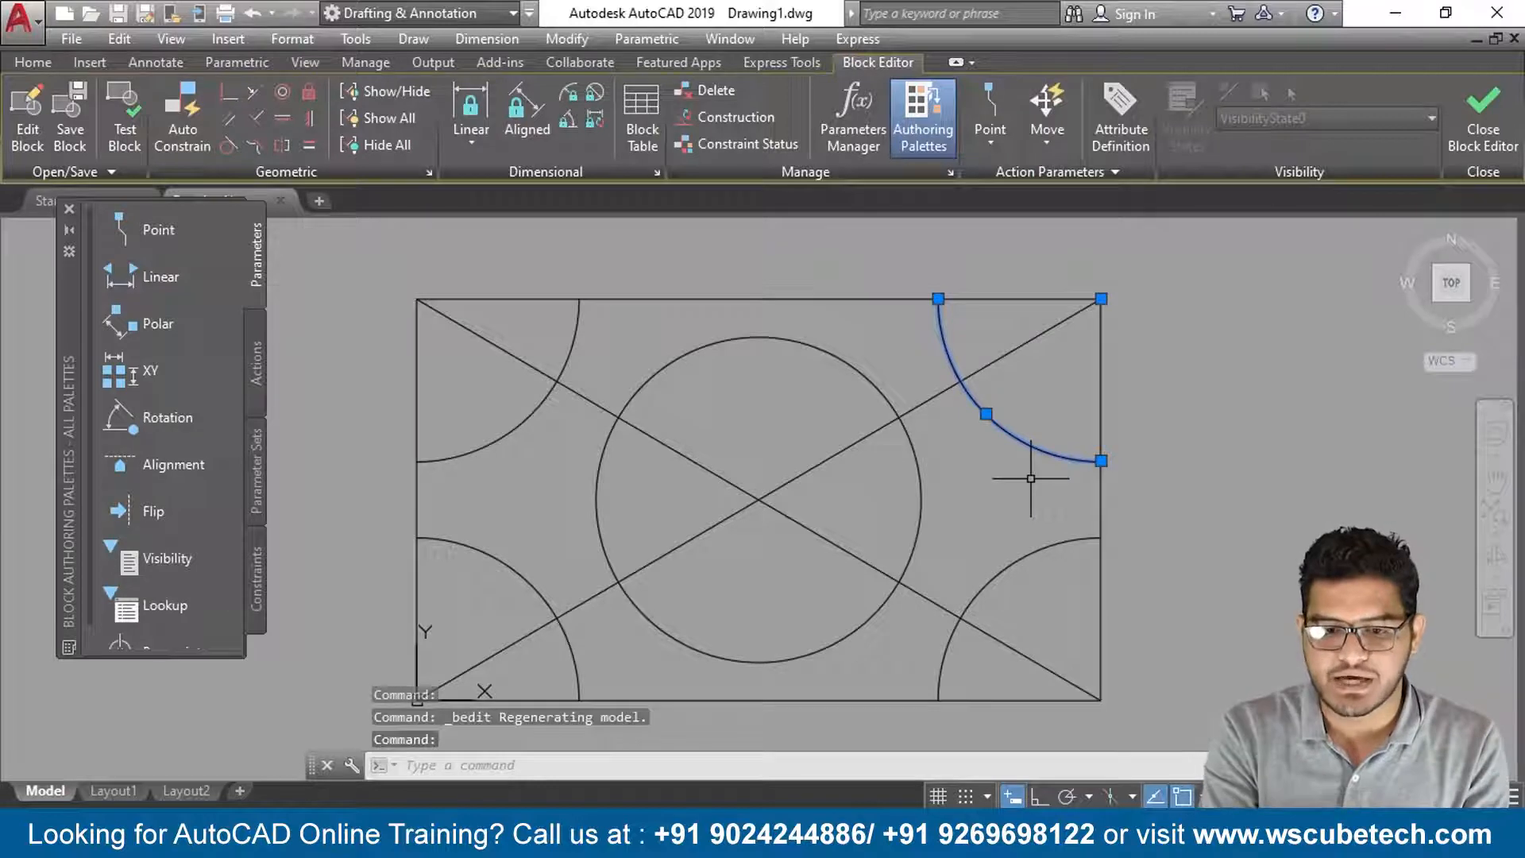
pyautogui.press('Delete')
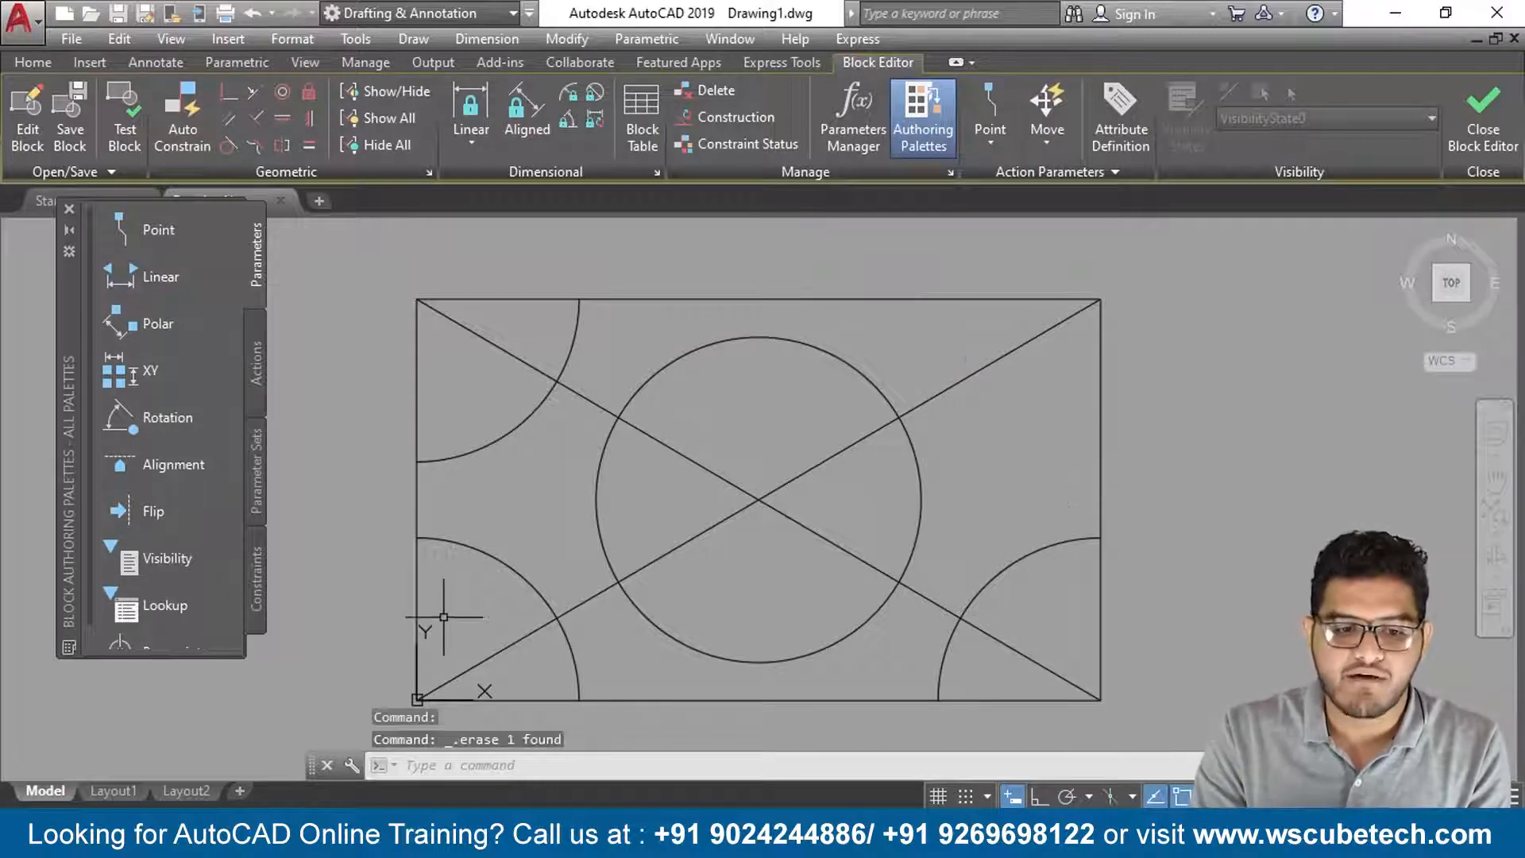
pyautogui.click(518, 571)
pyautogui.press('Delete')
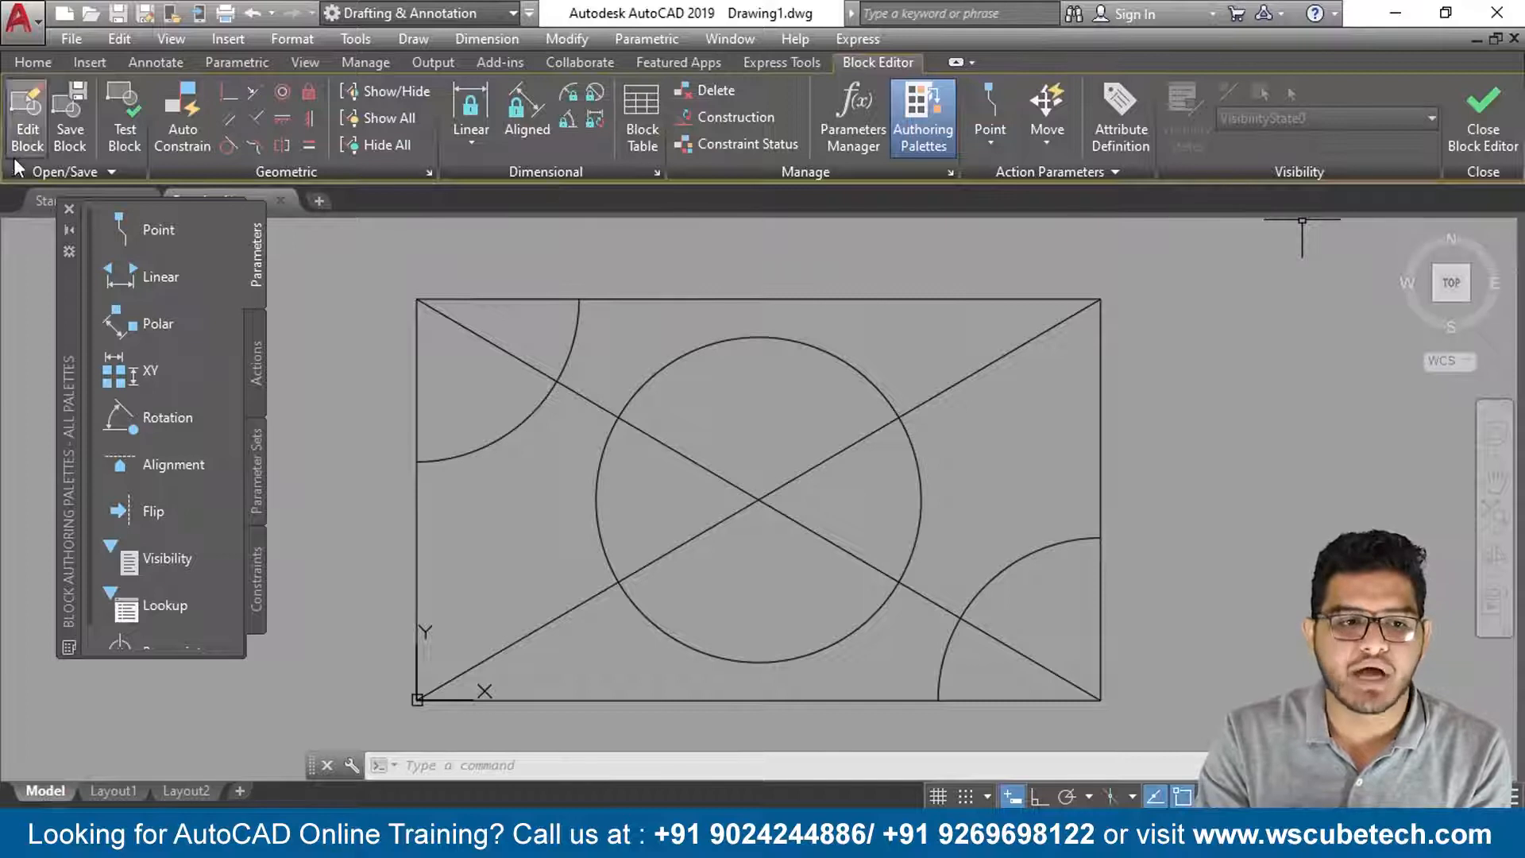
pyautogui.click(155, 229)
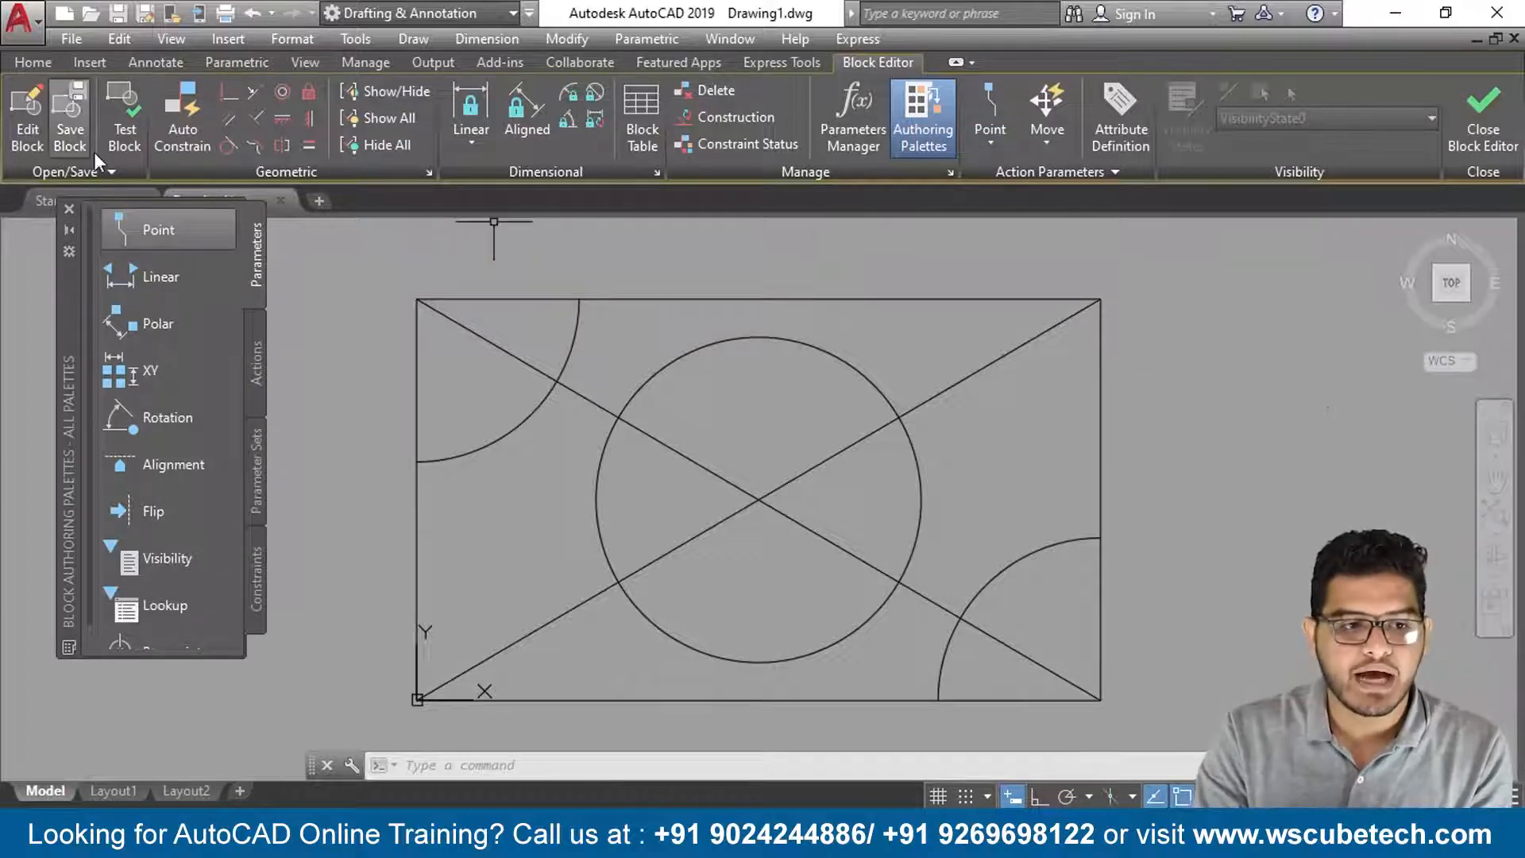
pyautogui.click(105, 171)
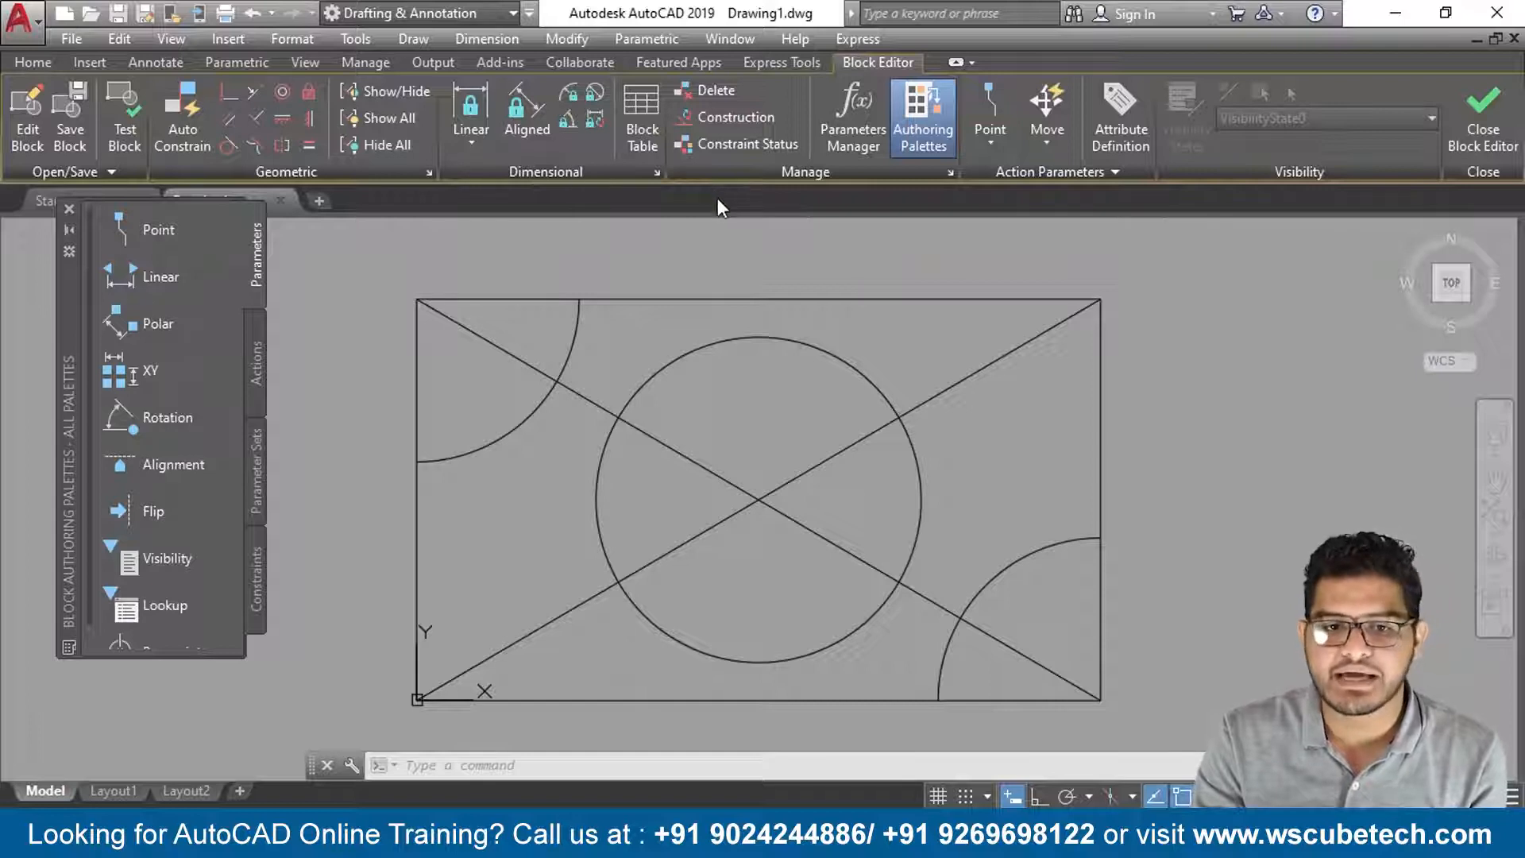
pyautogui.click(656, 170)
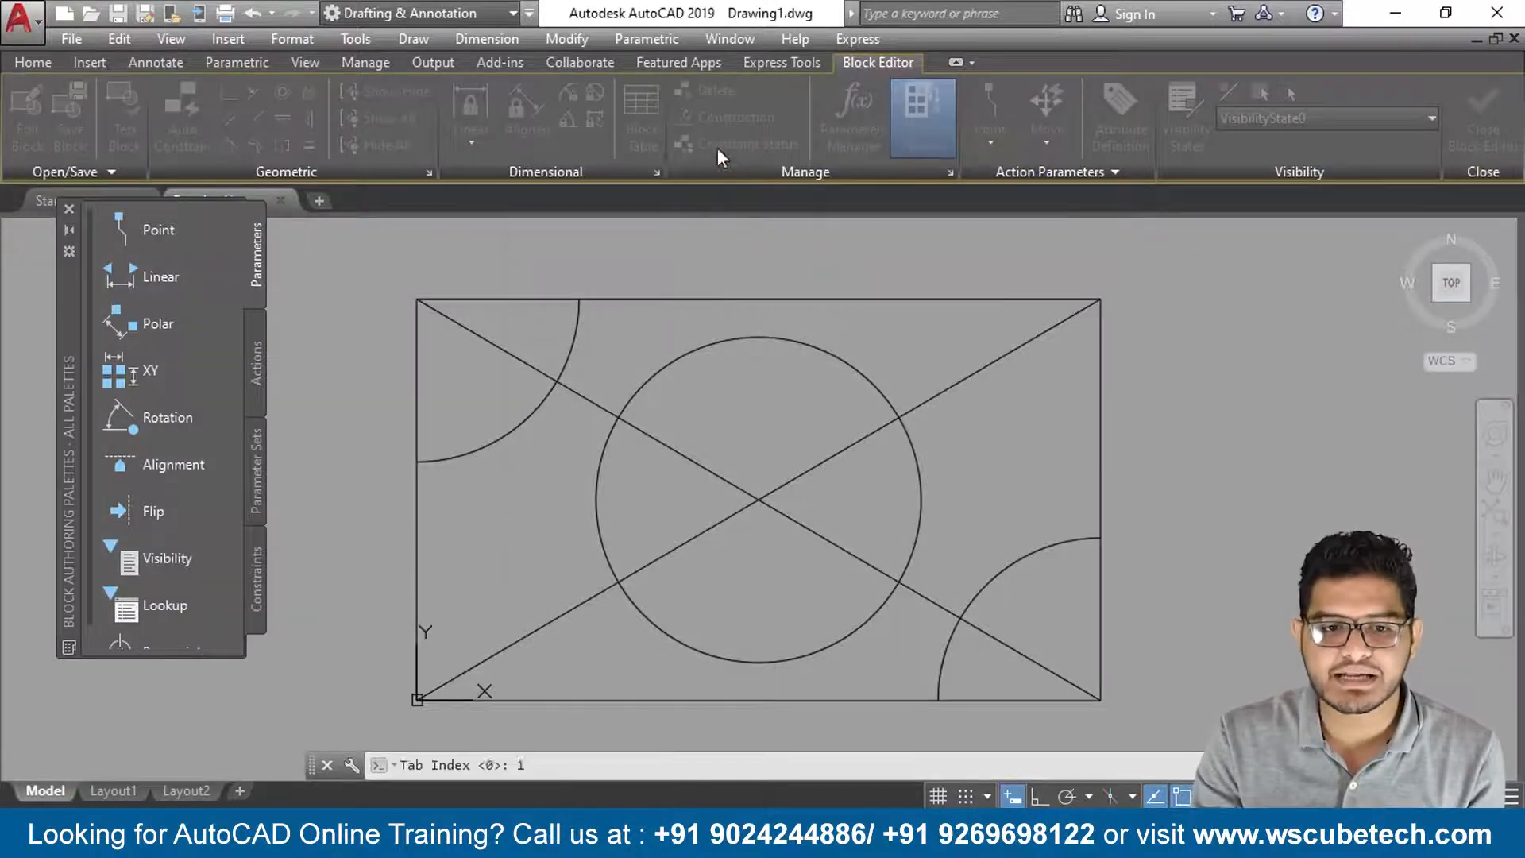
pyautogui.click(991, 166)
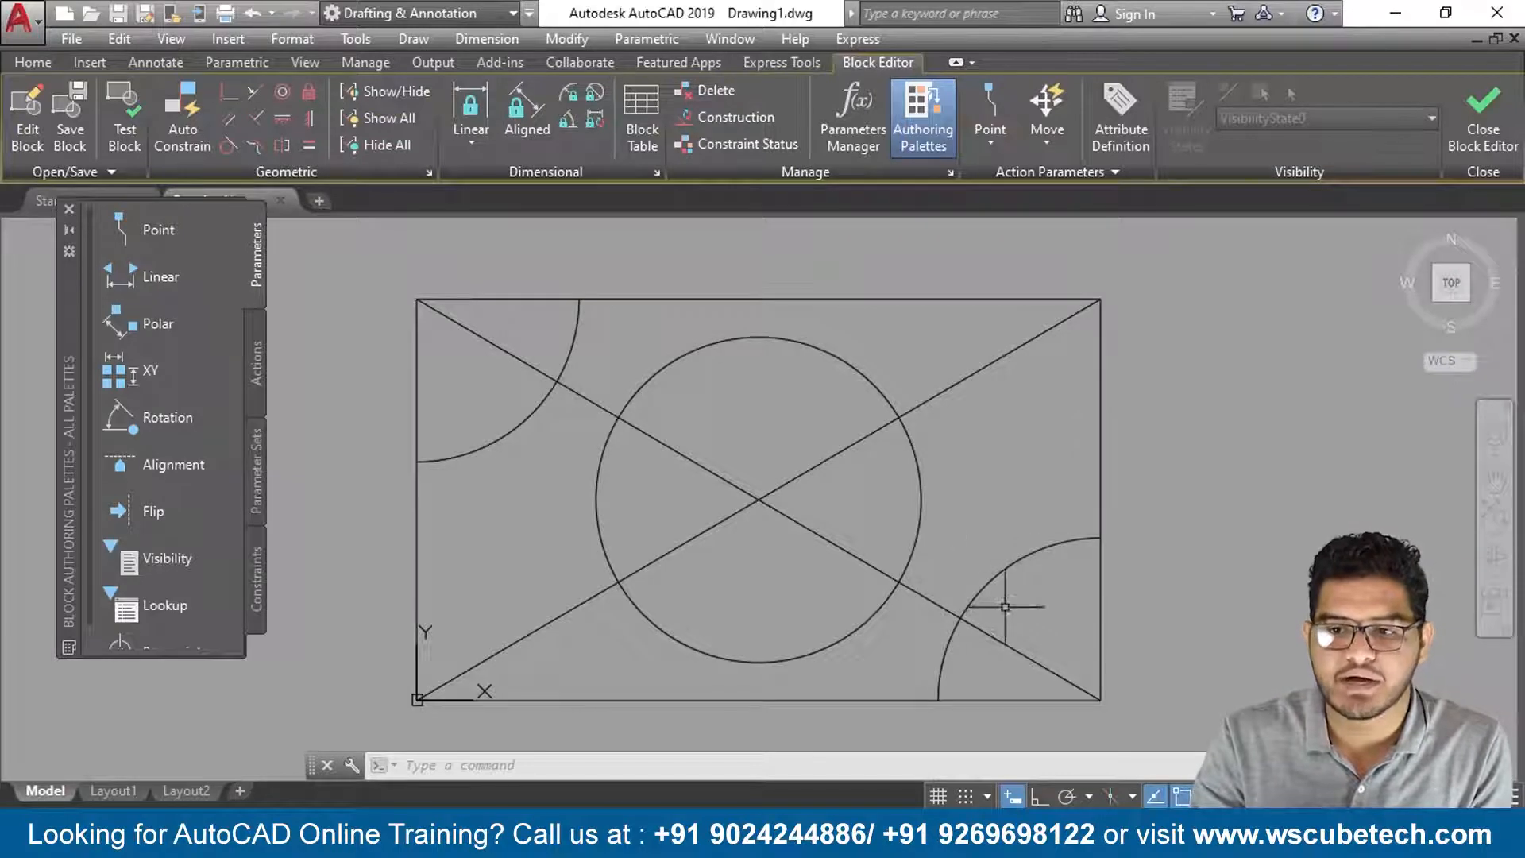
# Save the edited auto block definition.
pyautogui.click(57, 111)
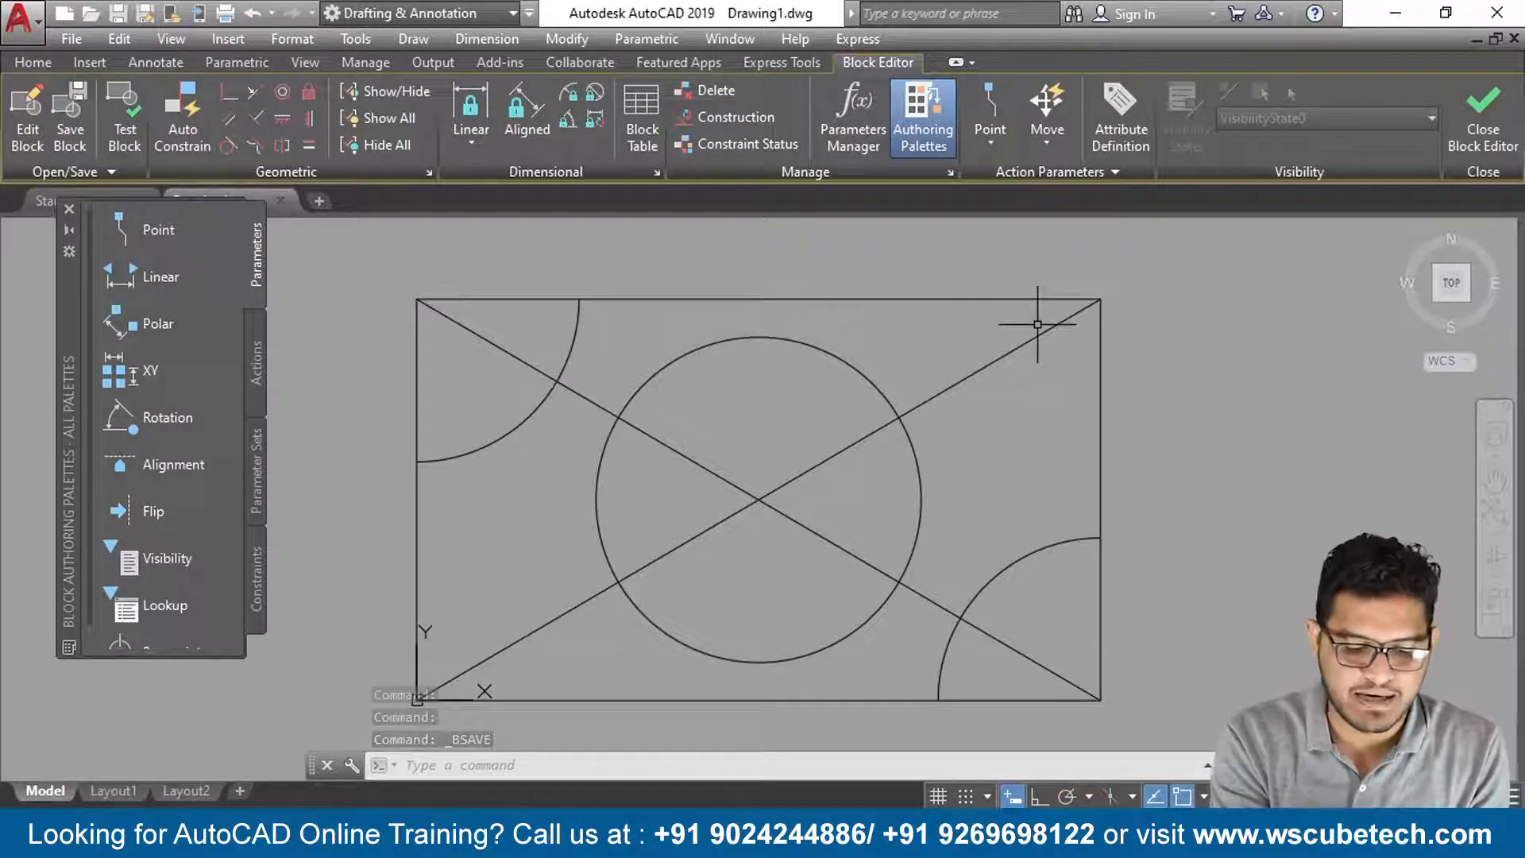
# Draw connected lines from near the left edge's midpoint to the circle's center, up to the top edge's midpoint, and down to the bottom edge's midpoint.
pyautogui.write('L')
pyautogui.press('Return')
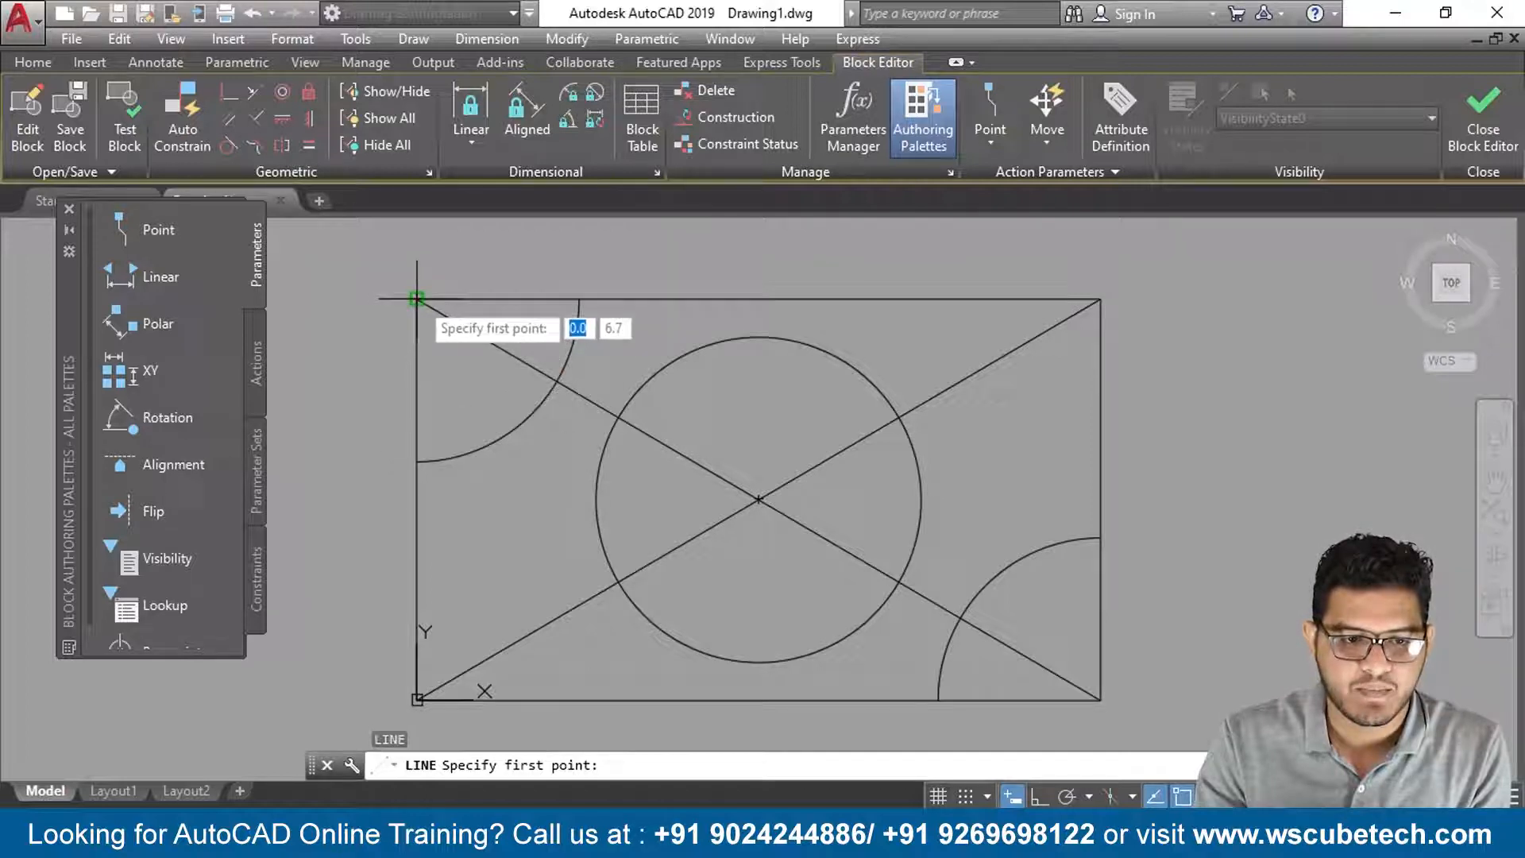
pyautogui.click(416, 505)
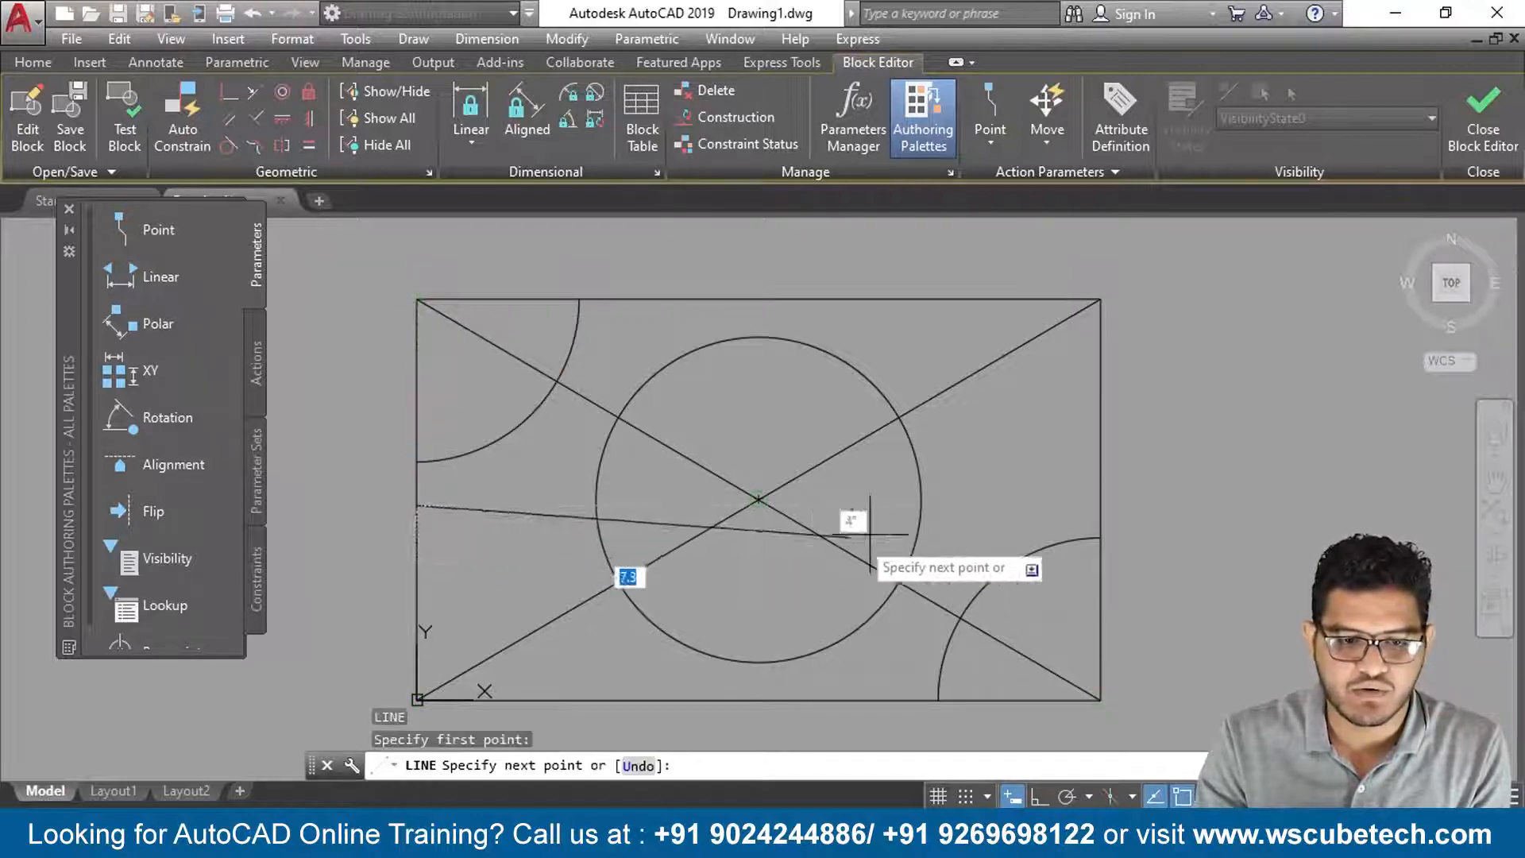
pyautogui.click(1100, 490)
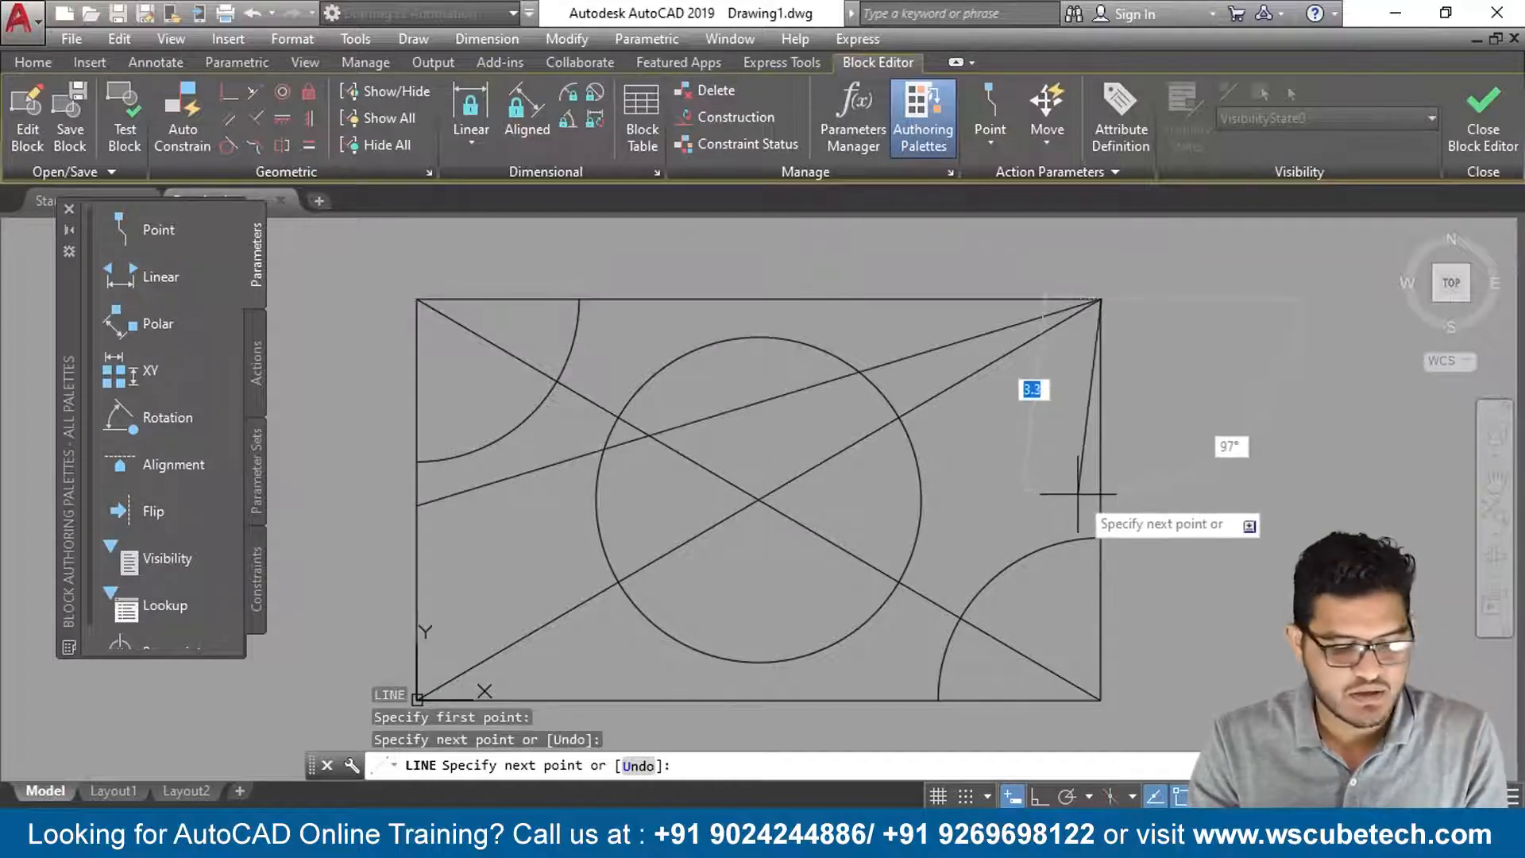
pyautogui.hotkey('ctrl', 'z')
pyautogui.click(759, 501)
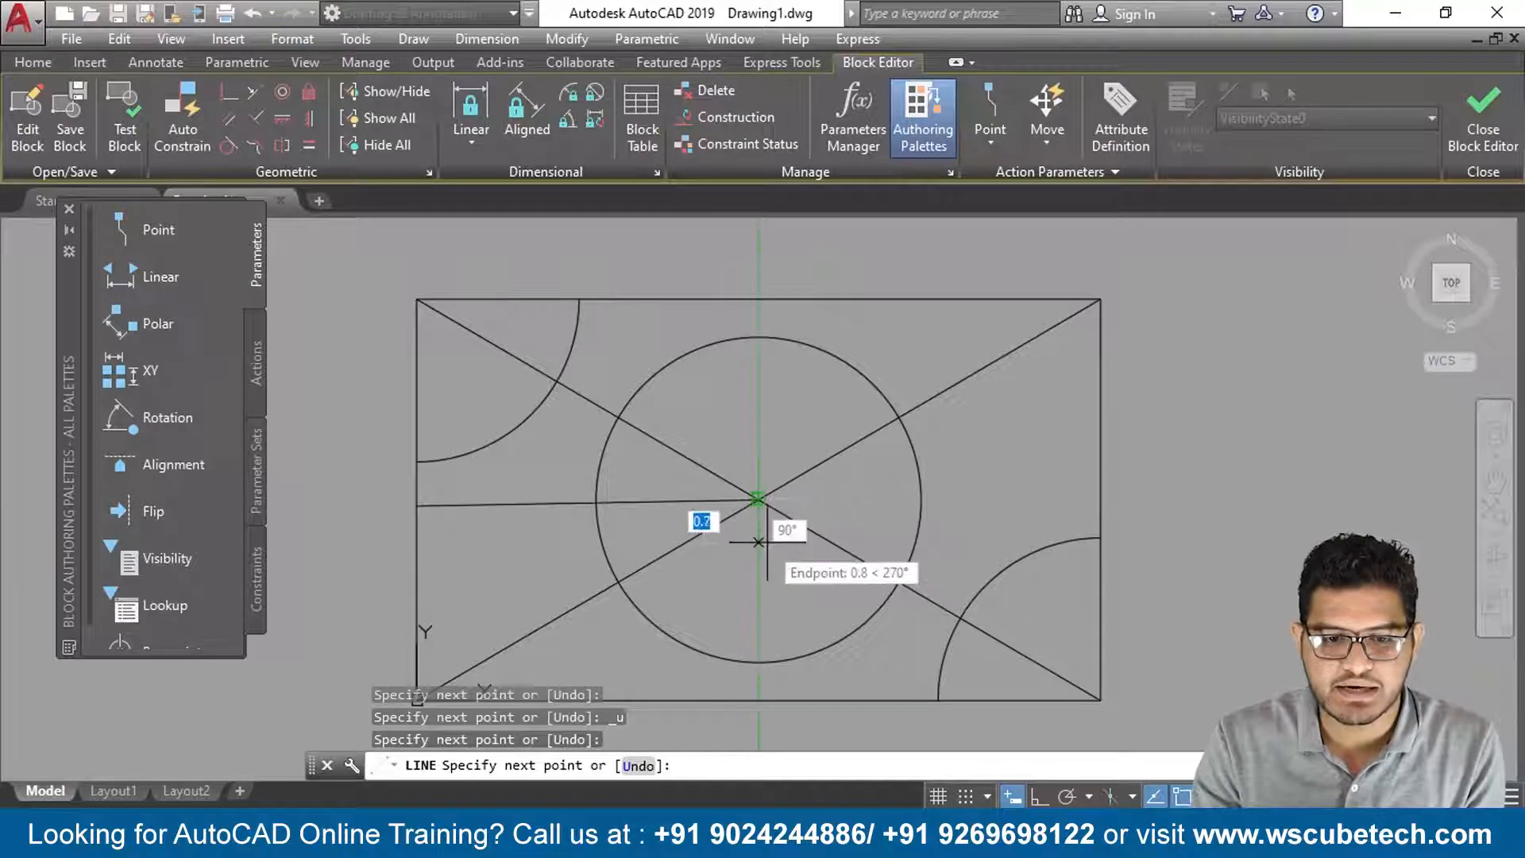
pyautogui.click(759, 300)
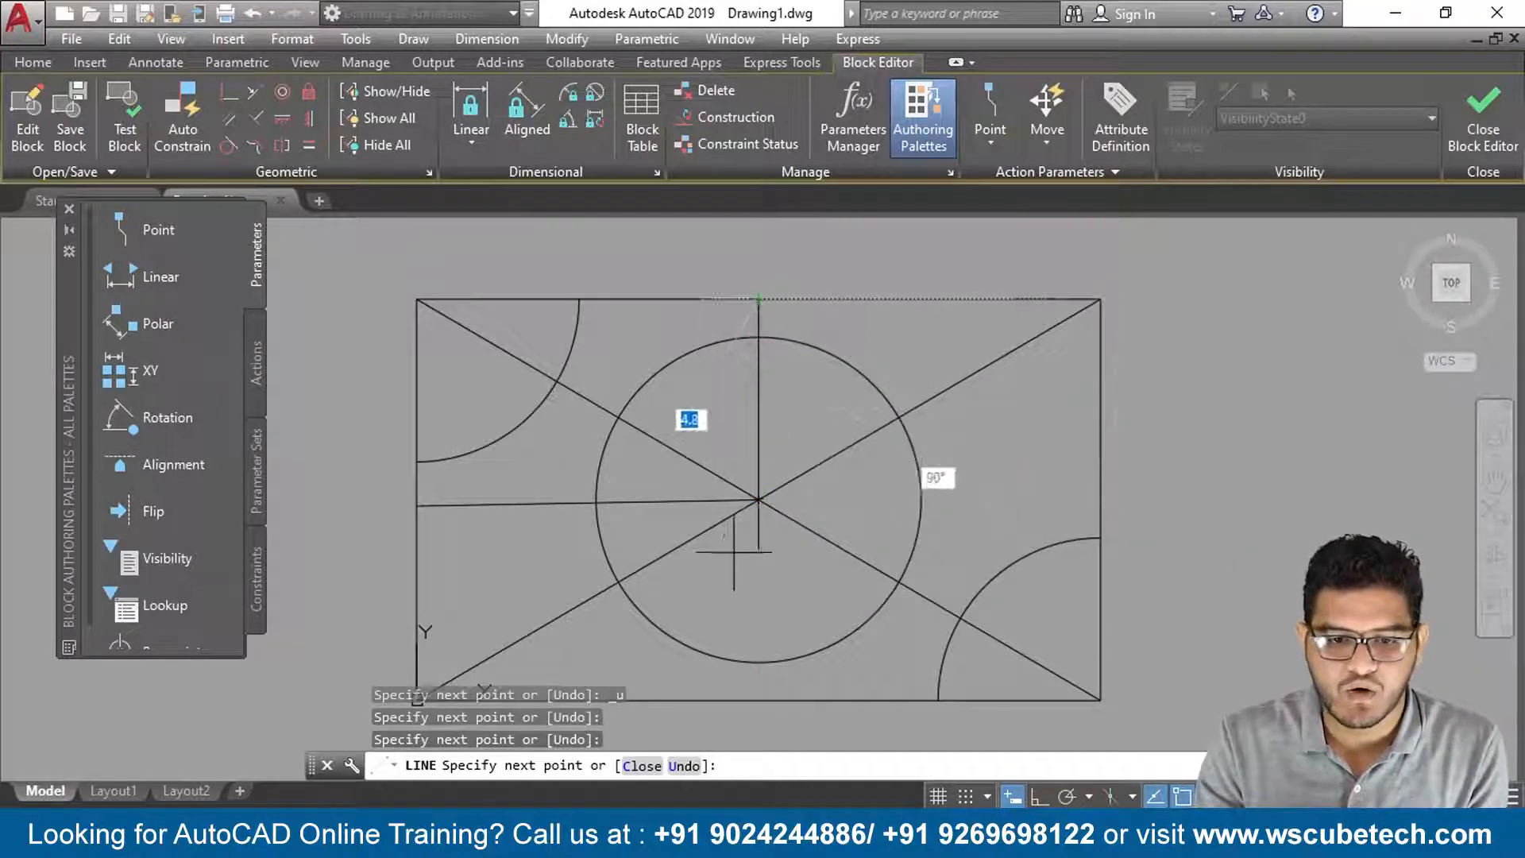
pyautogui.click(759, 701)
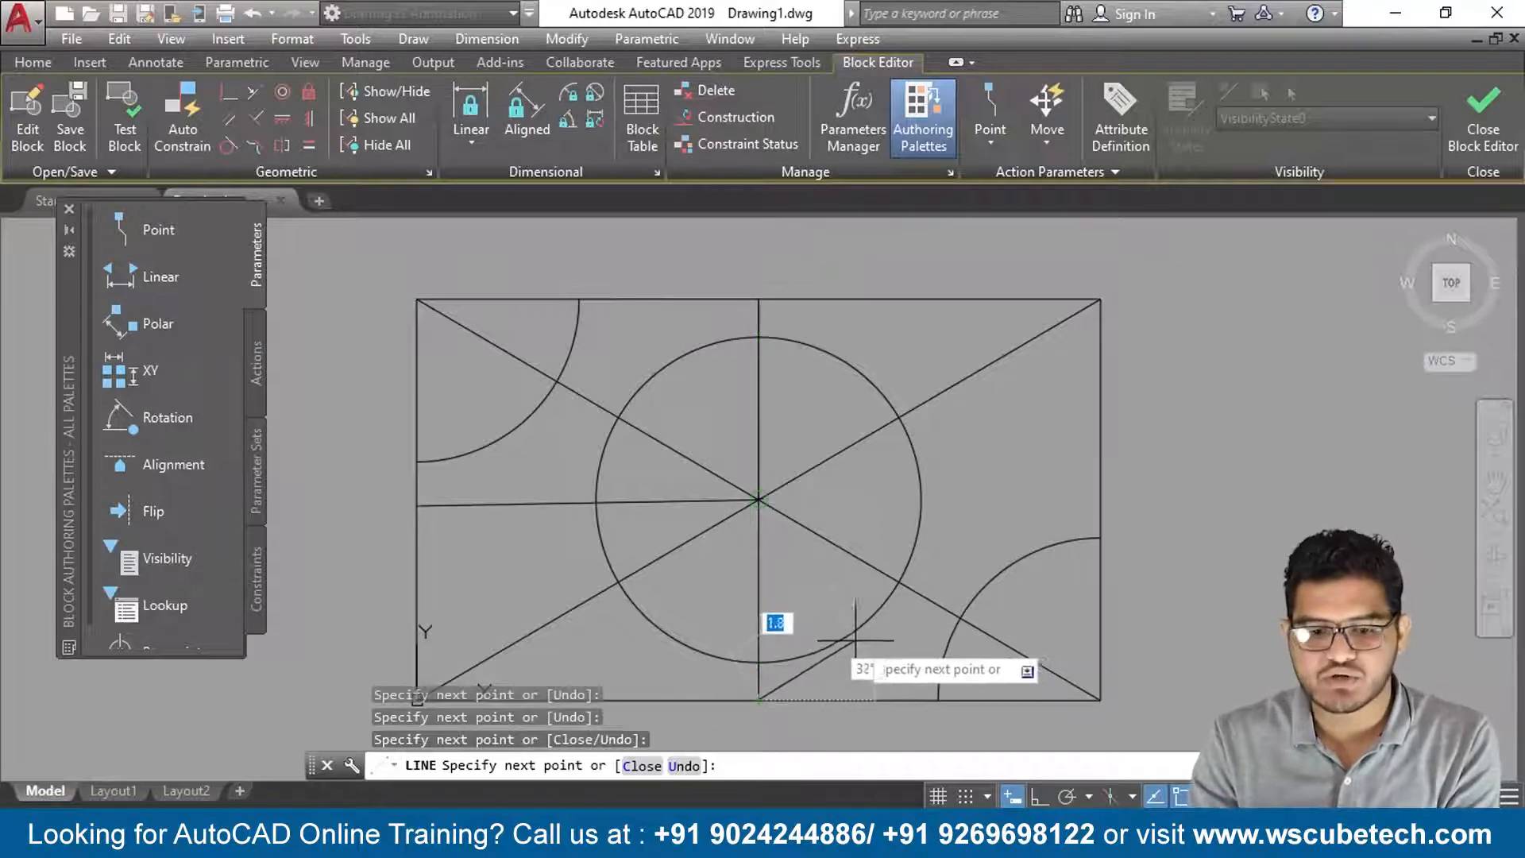
pyautogui.press('Return')
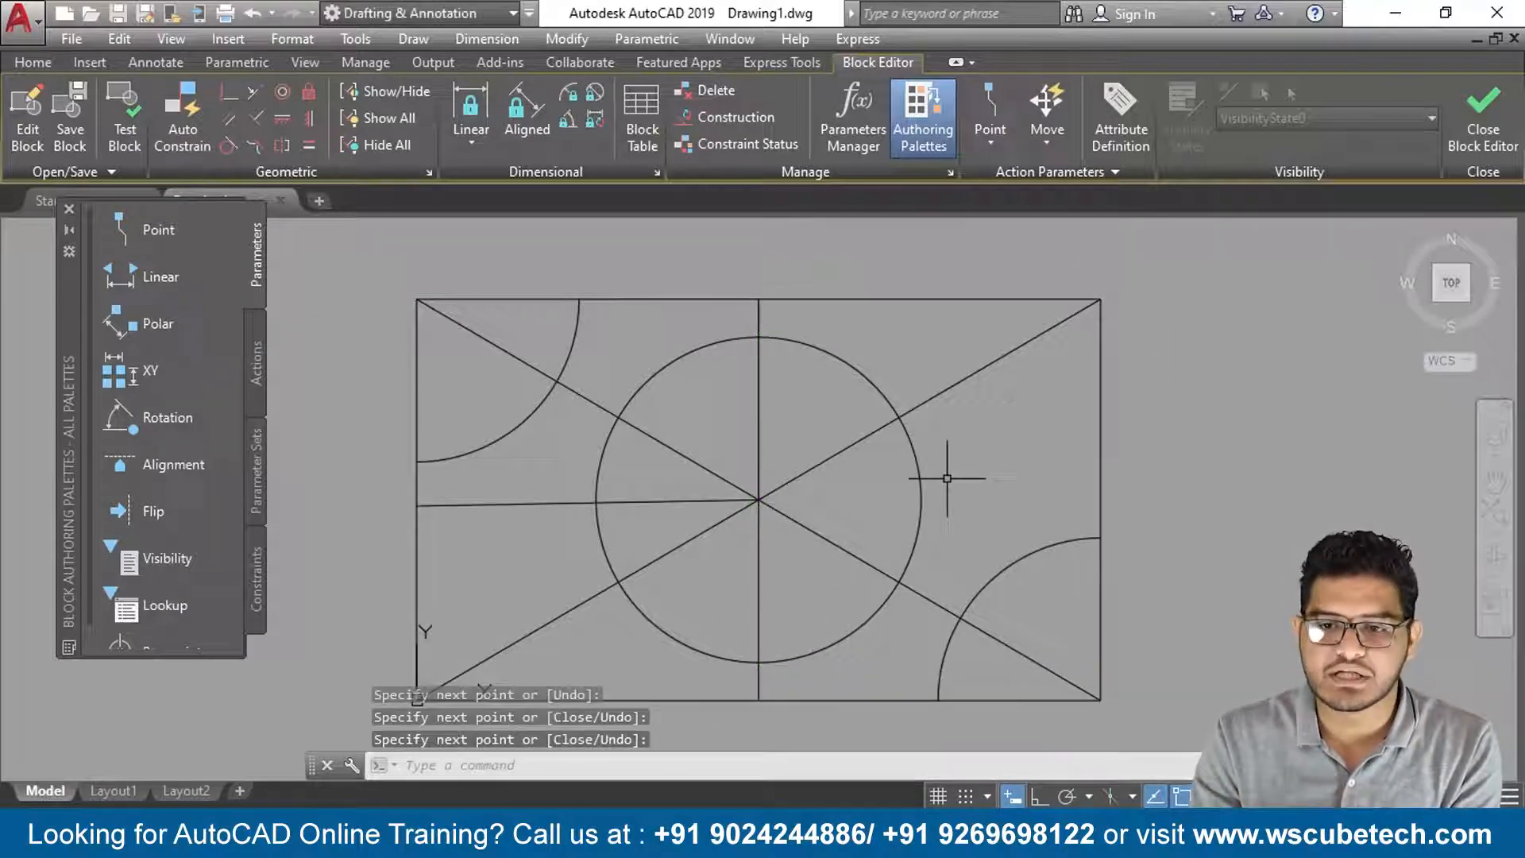
# Close the Block Editor and save the changes to auto.
pyautogui.click(1496, 127)
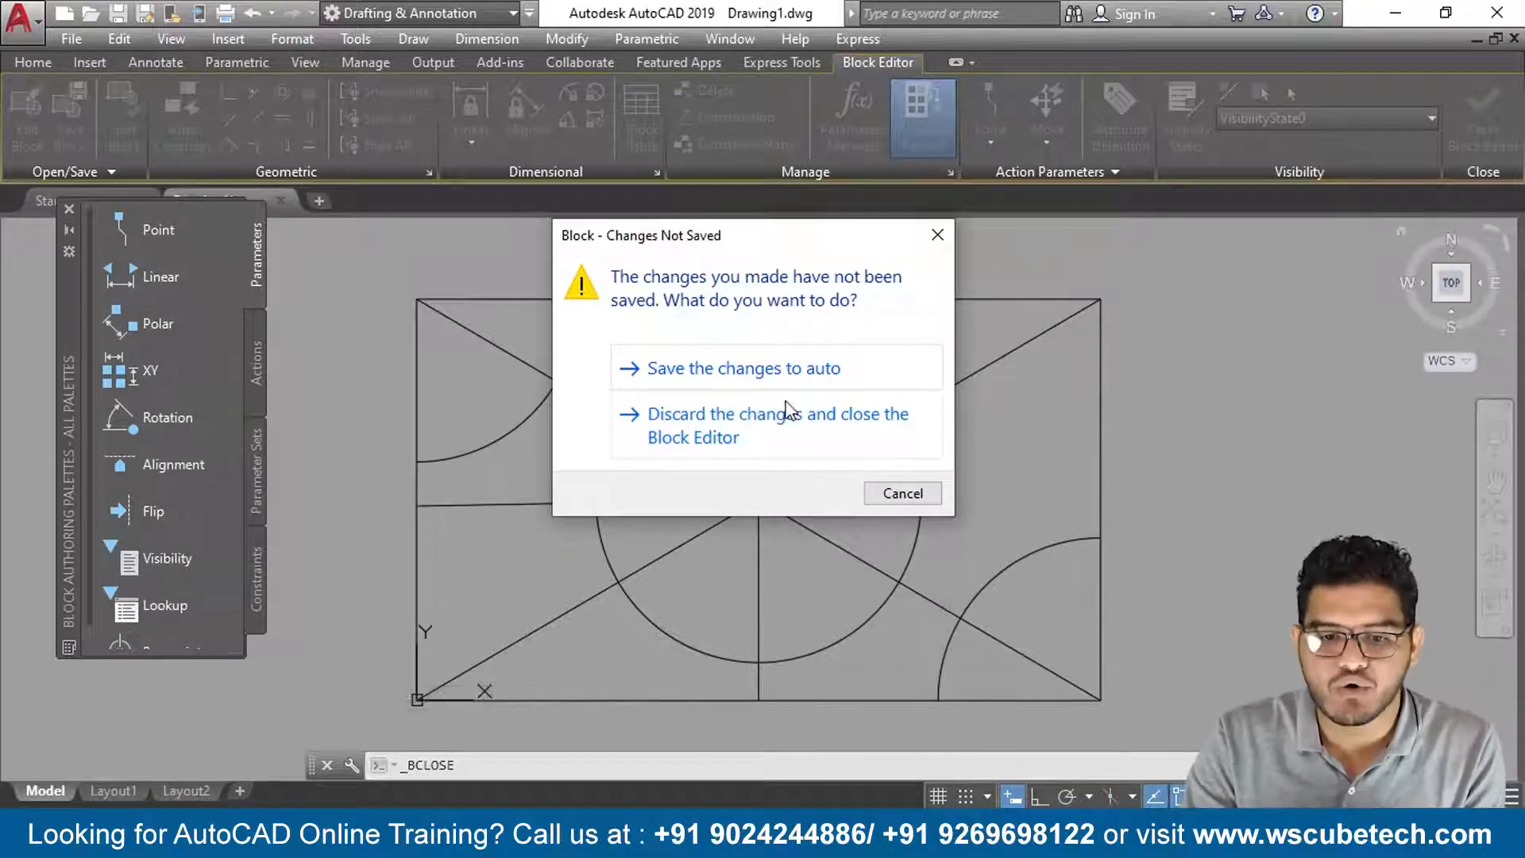
pyautogui.click(808, 371)
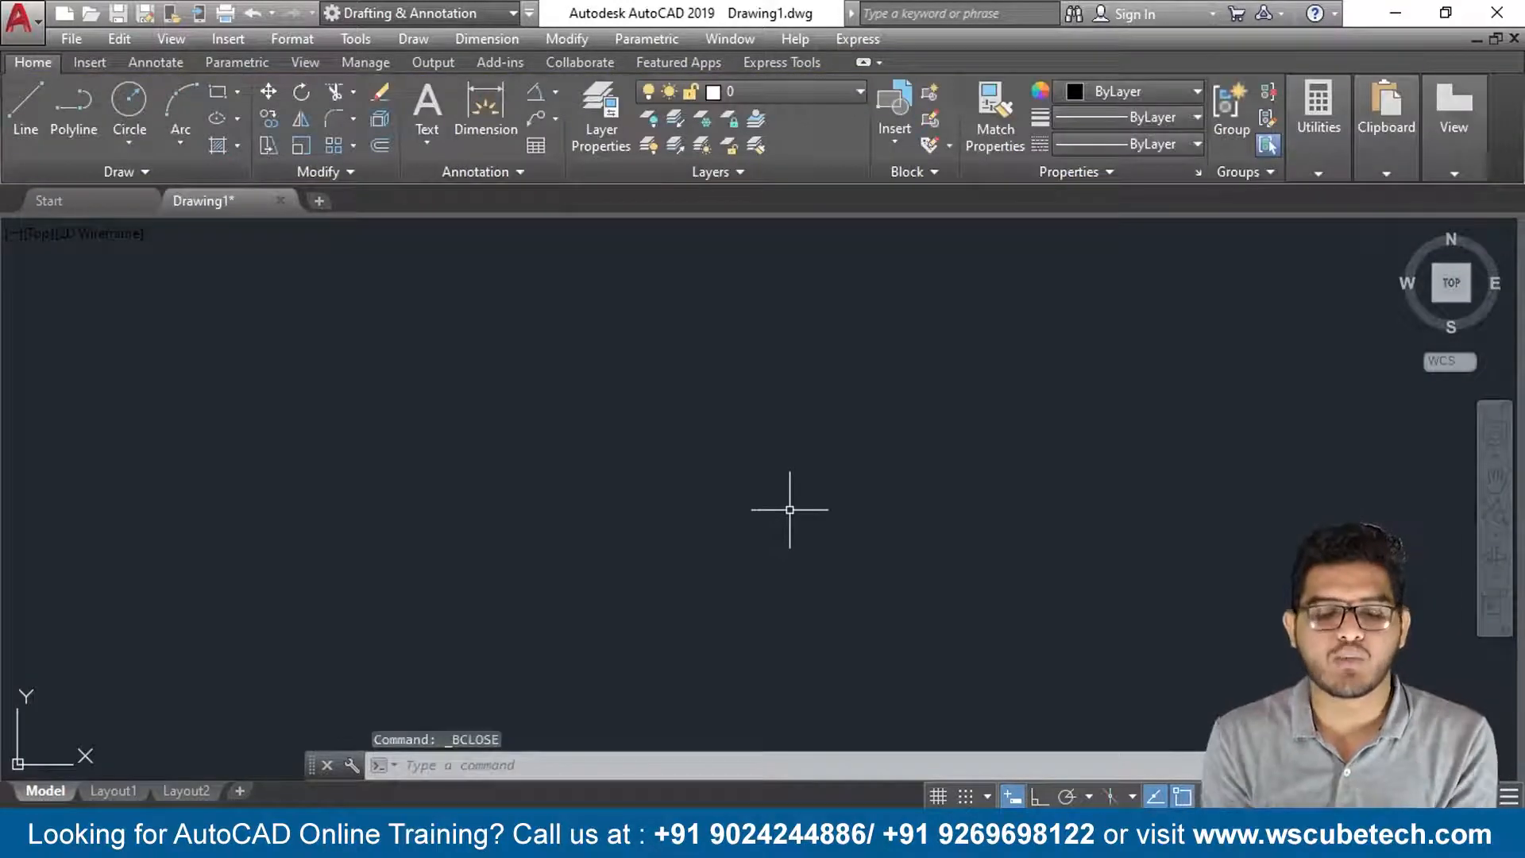
# Insert the edited auto block into the empty model space.
pyautogui.click(896, 144)
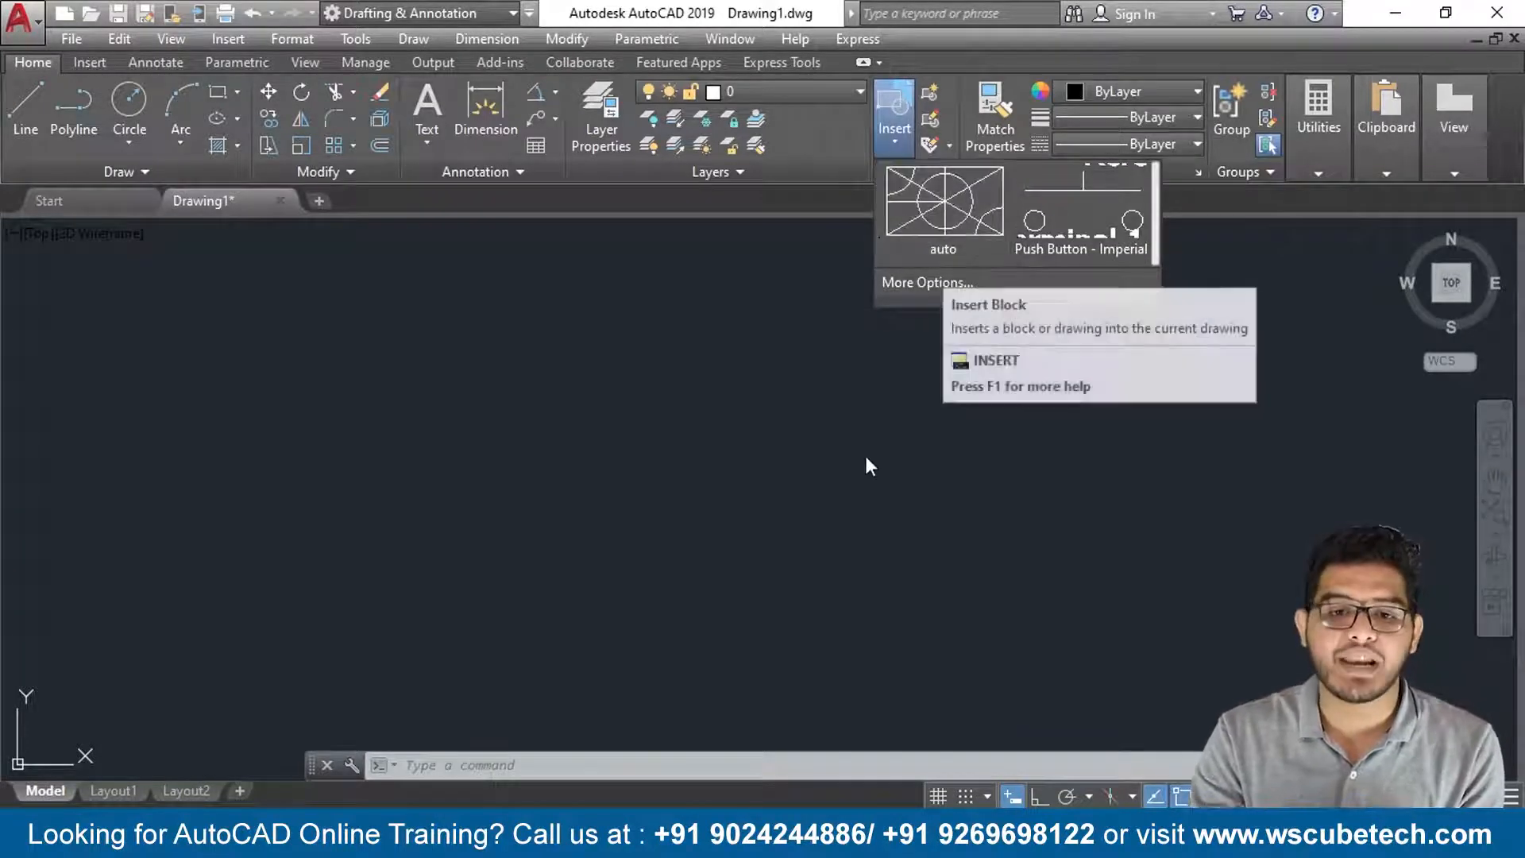
pyautogui.click(937, 213)
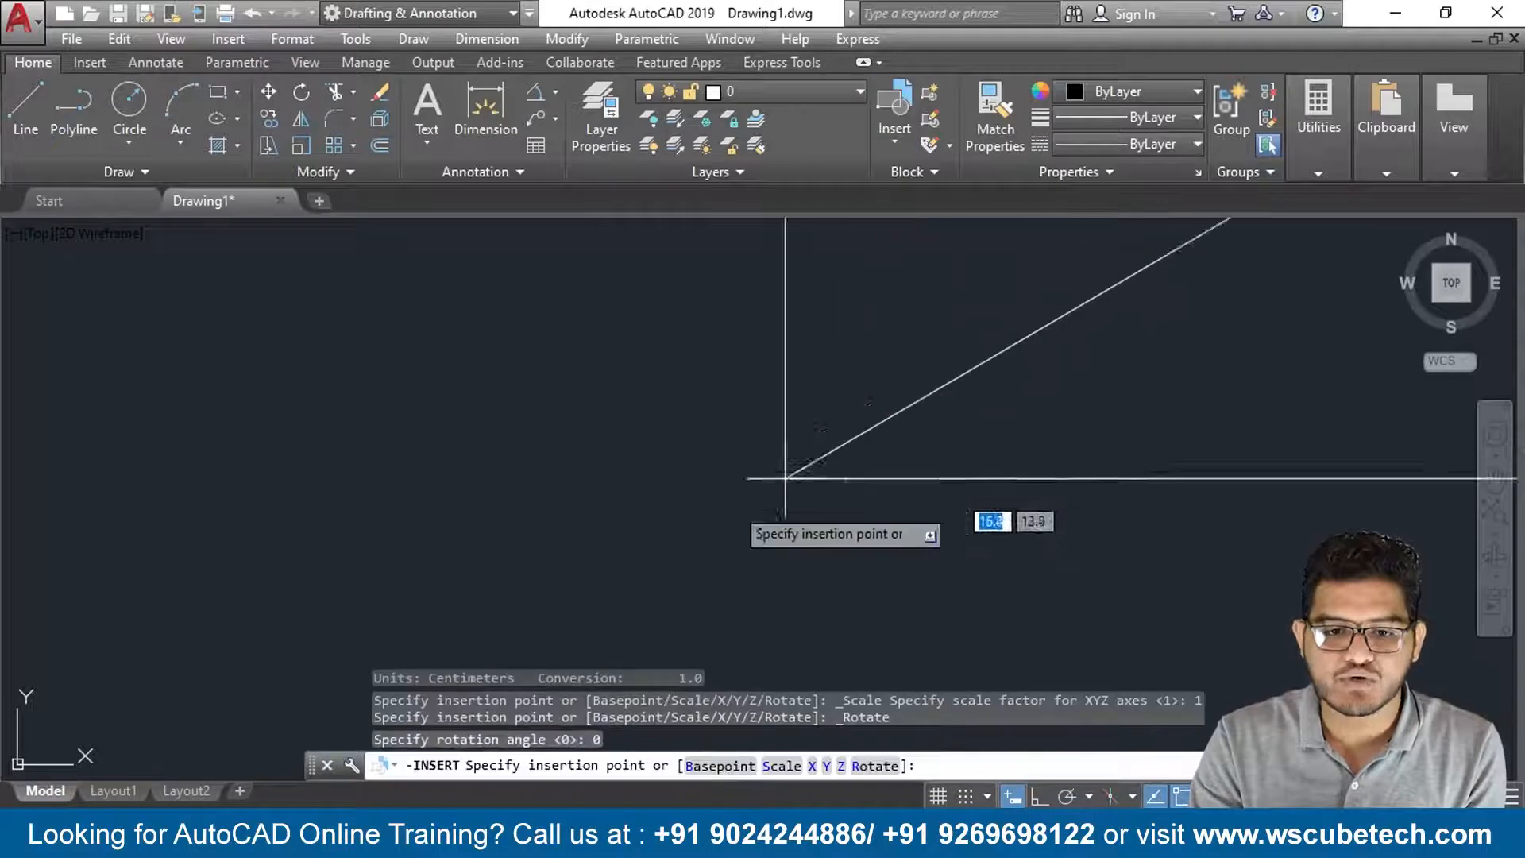
pyautogui.scroll(-4, 571, 597)
pyautogui.scroll(3, 484, 596)
pyautogui.click(458, 567)
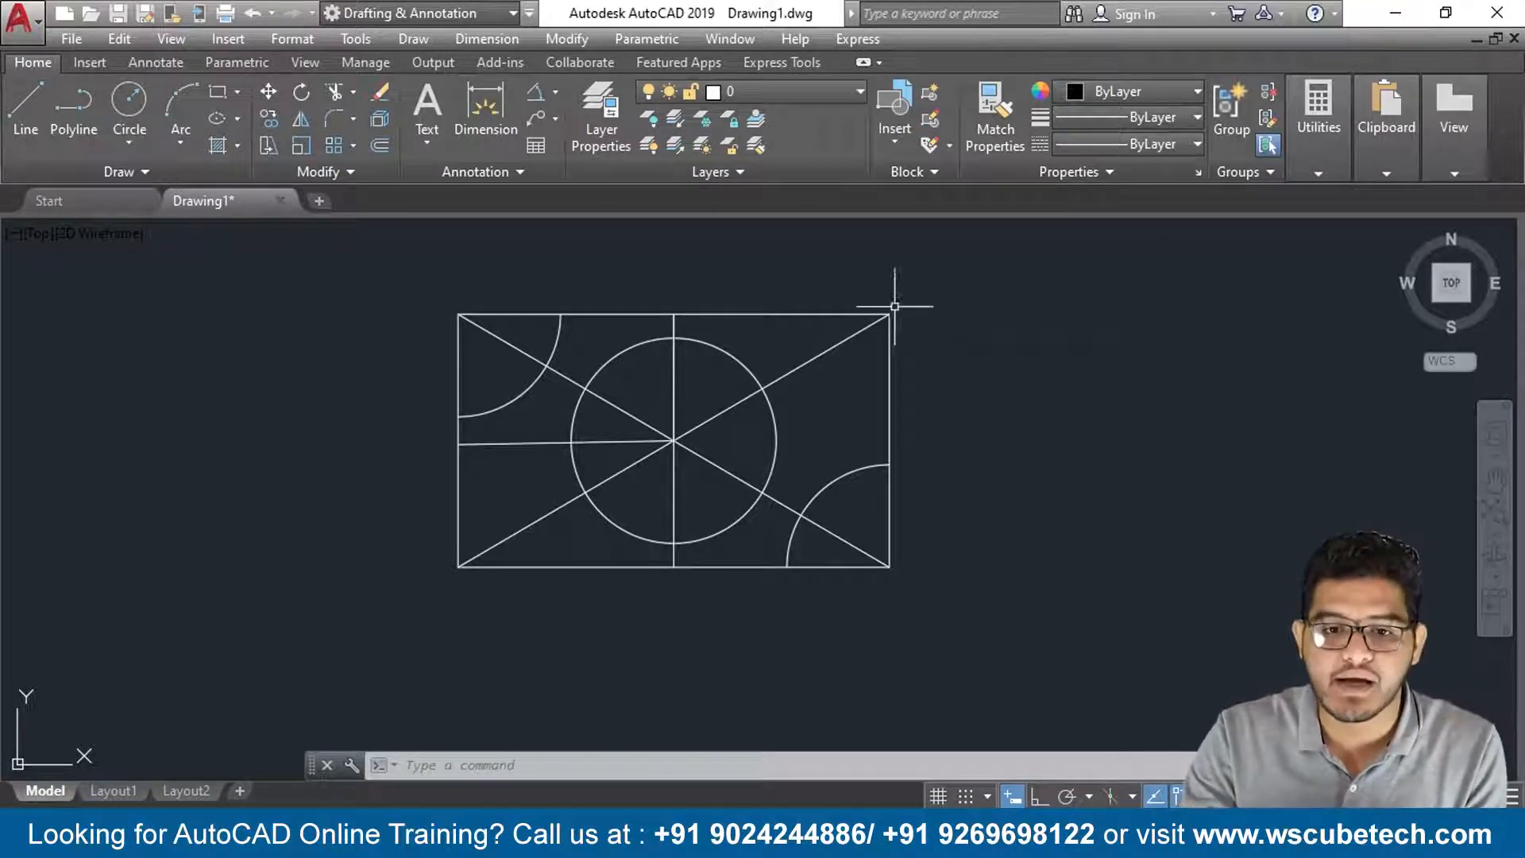
# Compare the previews of both listed block definitions and reopen auto in the Block Editor.
pyautogui.click(931, 120)
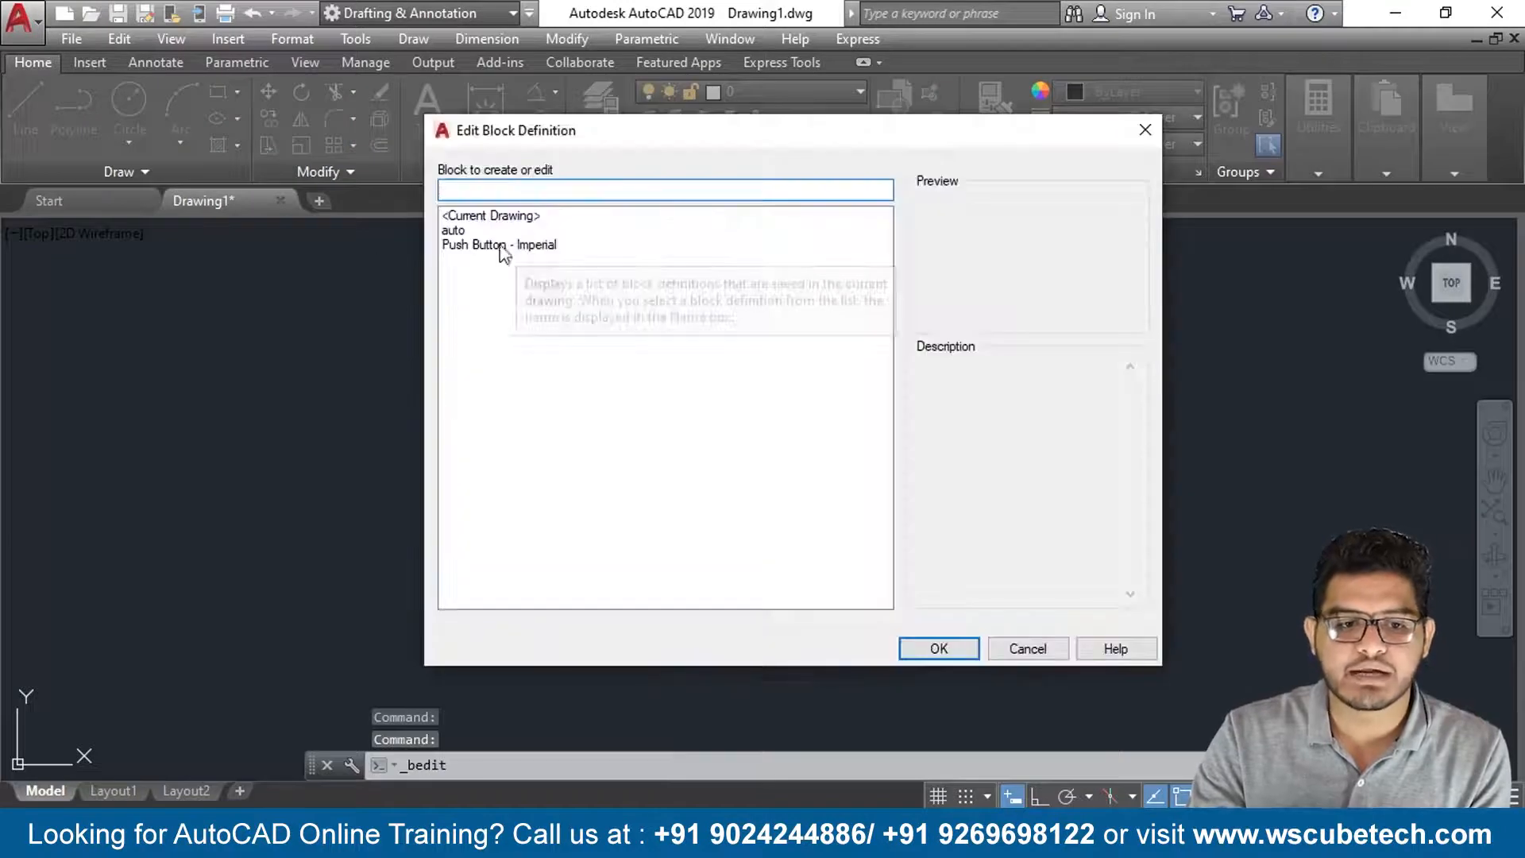
pyautogui.click(454, 231)
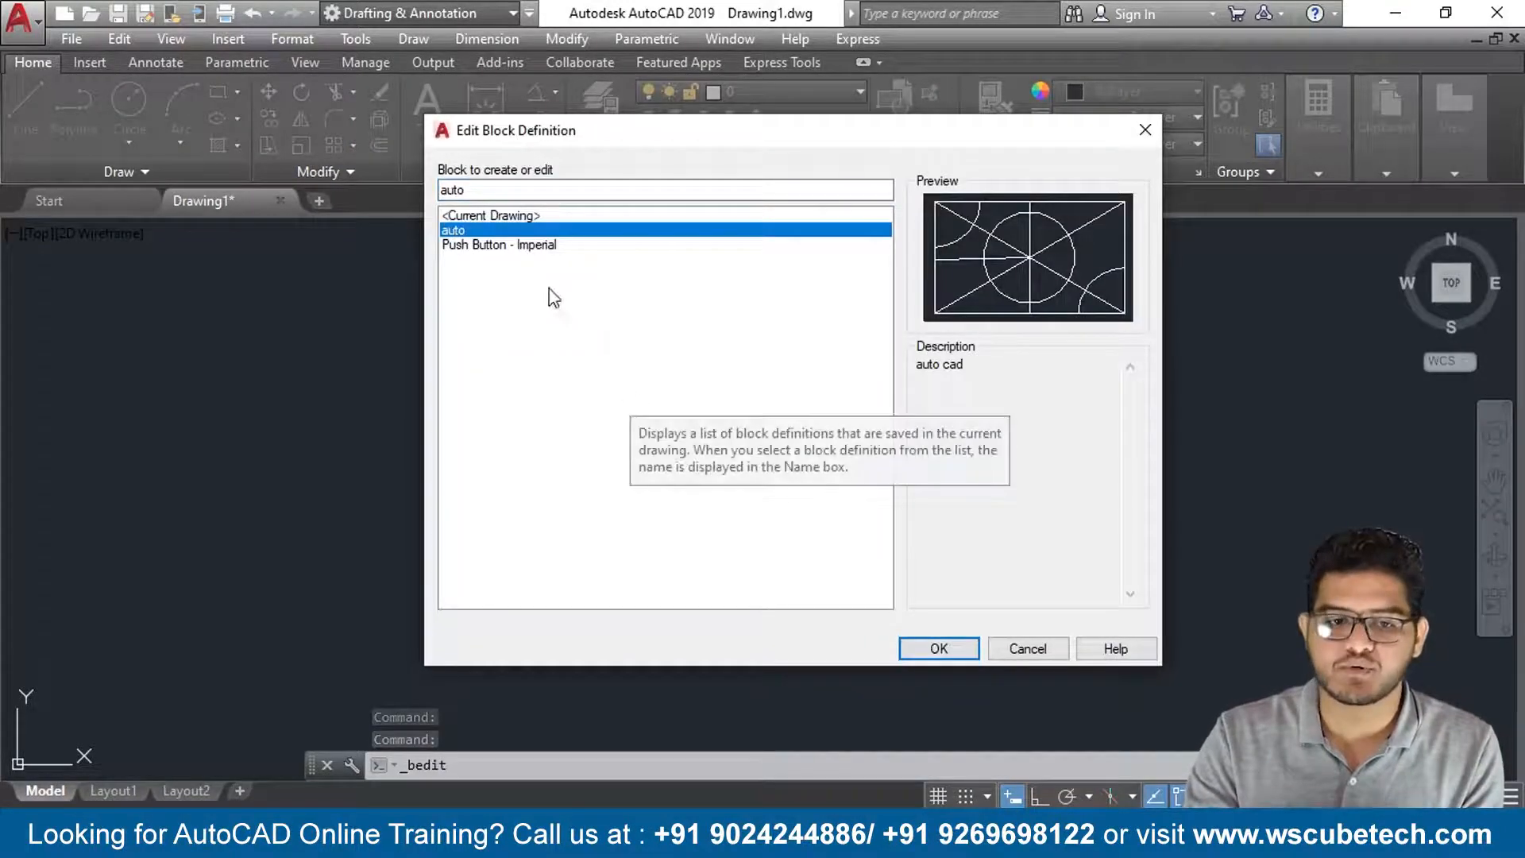
pyautogui.click(521, 246)
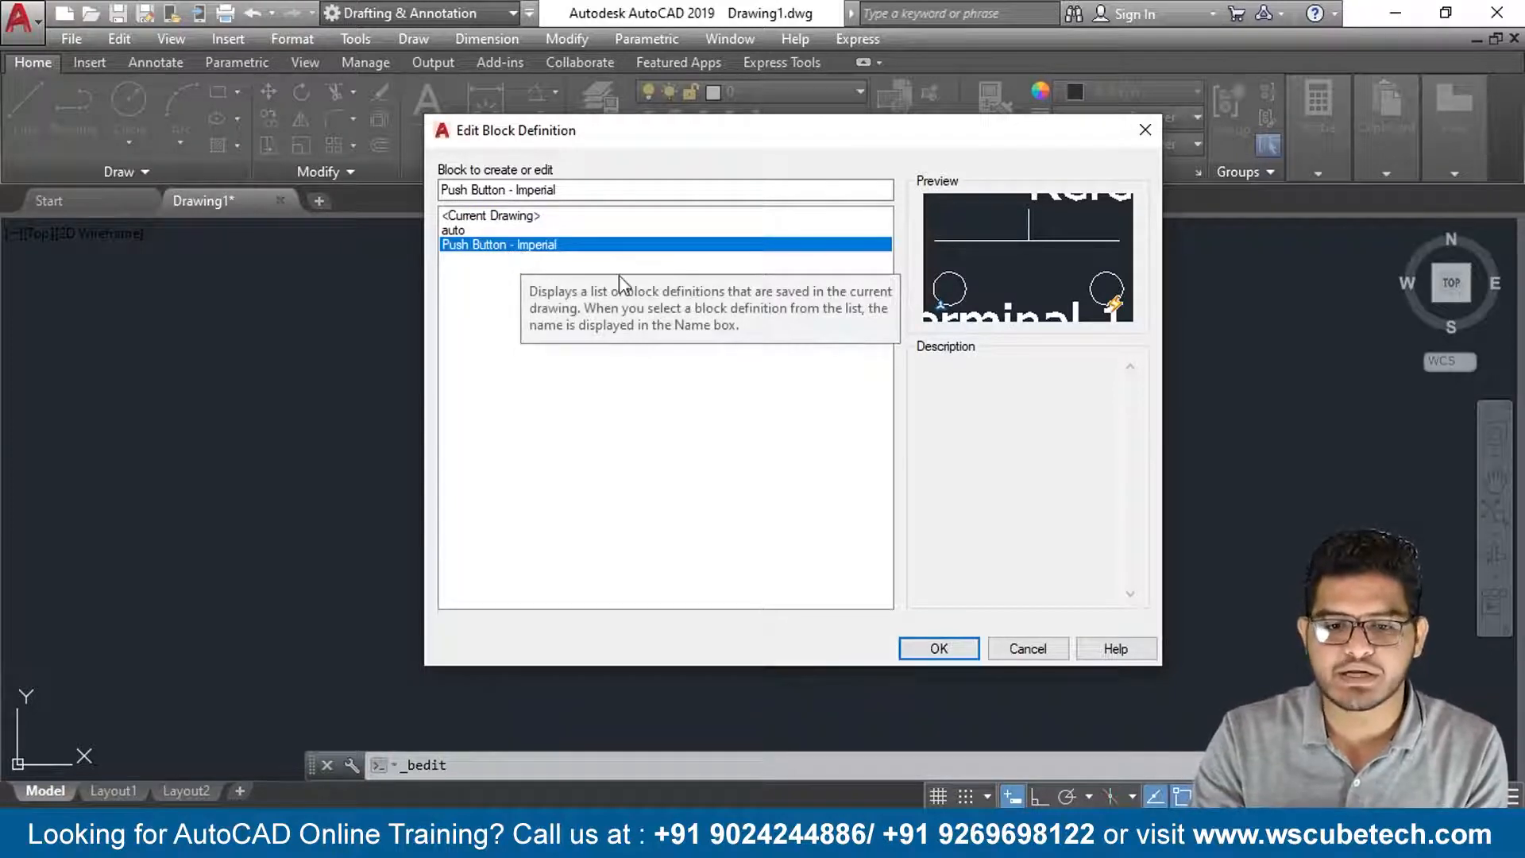
pyautogui.click(452, 230)
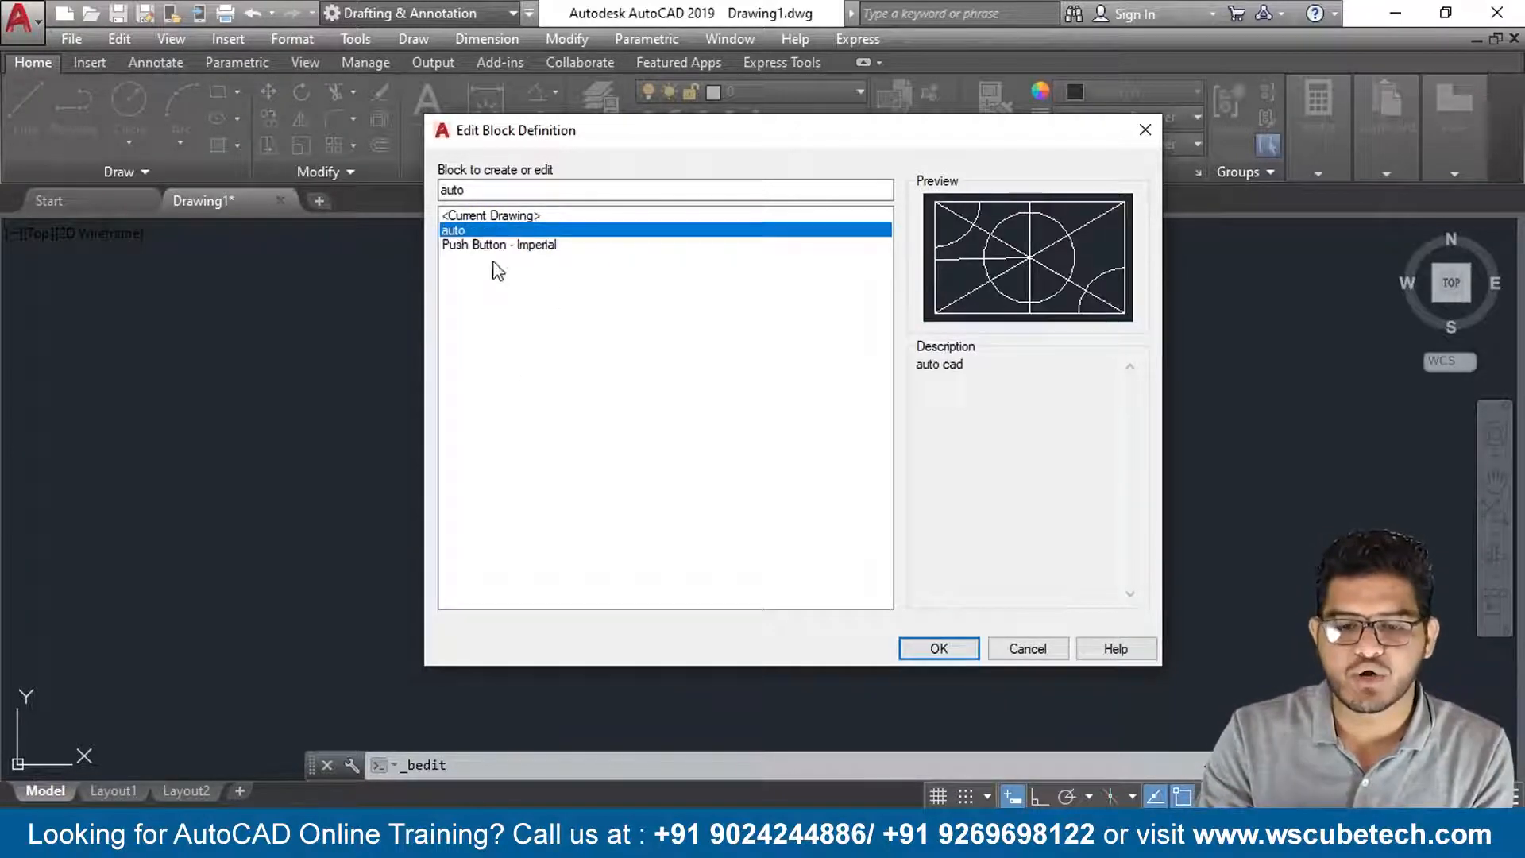
pyautogui.click(940, 650)
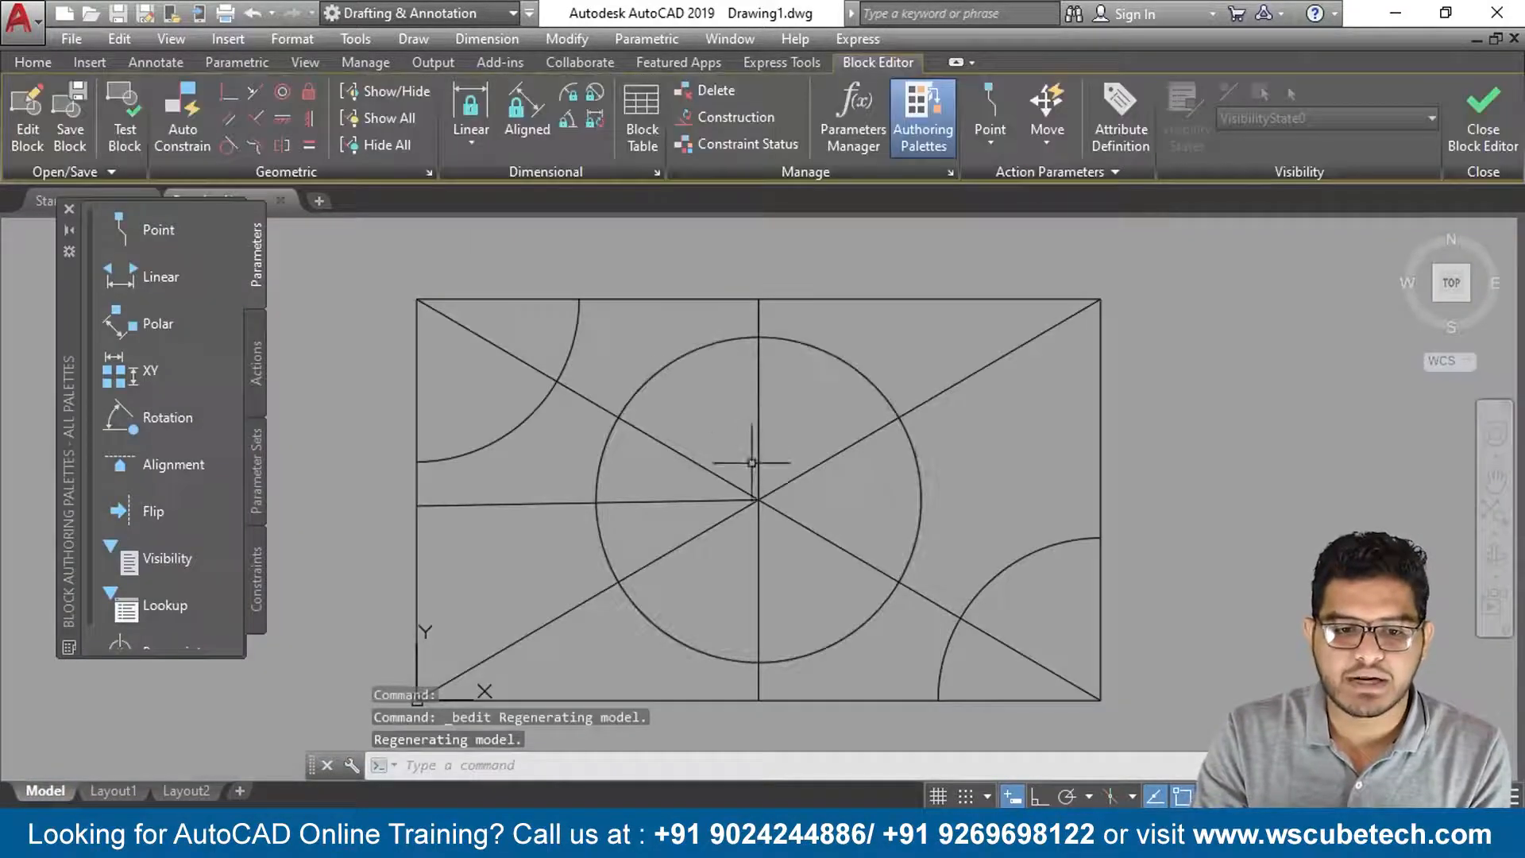
# Erase the line from the left edge to the circle's center and the full-height vertical line.
pyautogui.click(588, 502)
pyautogui.press('Delete')
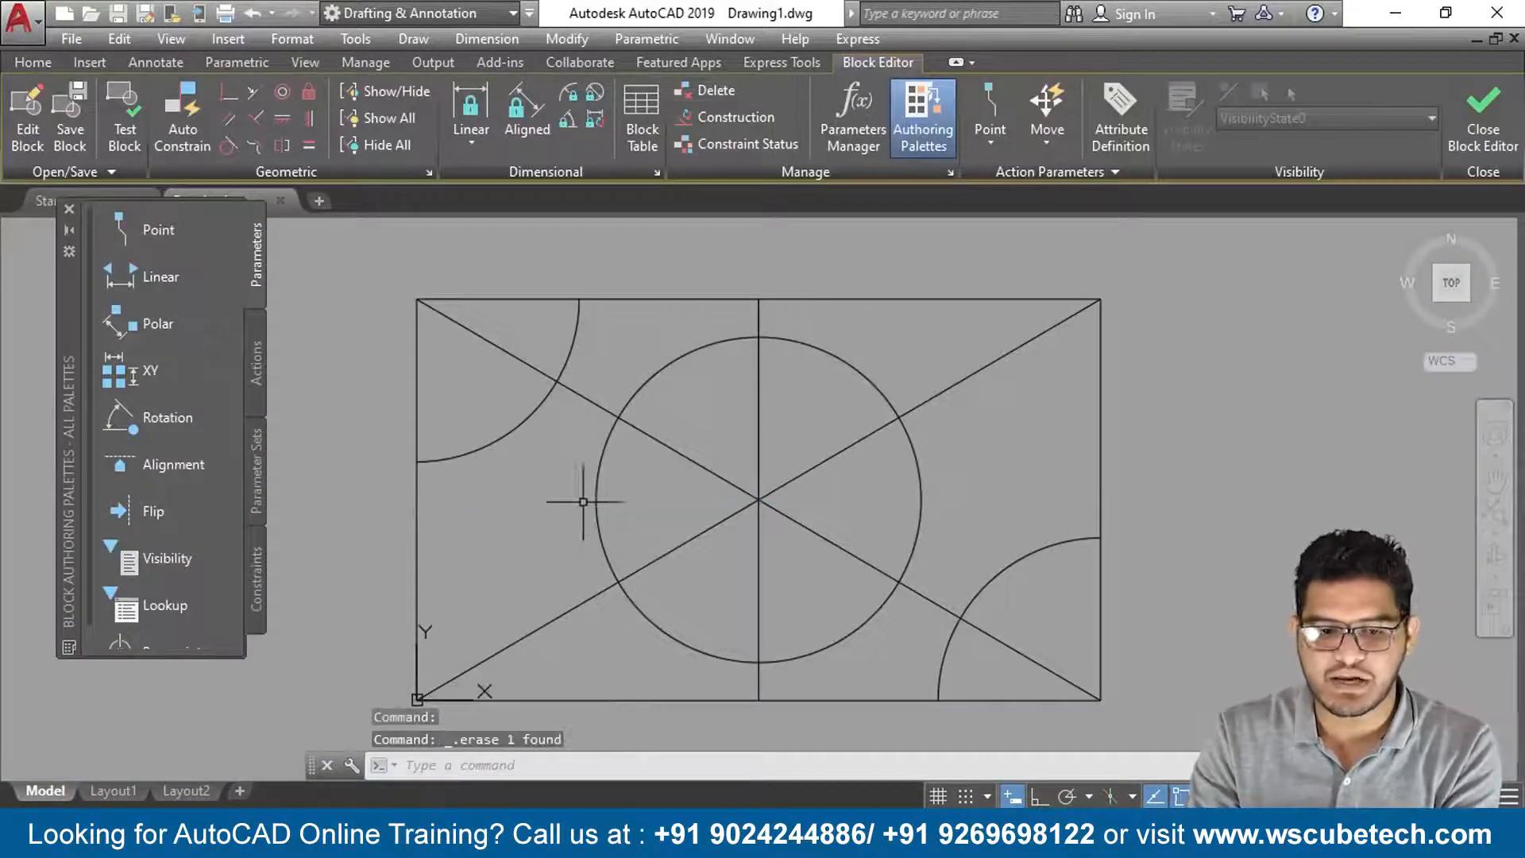
pyautogui.click(764, 378)
pyautogui.press('Delete')
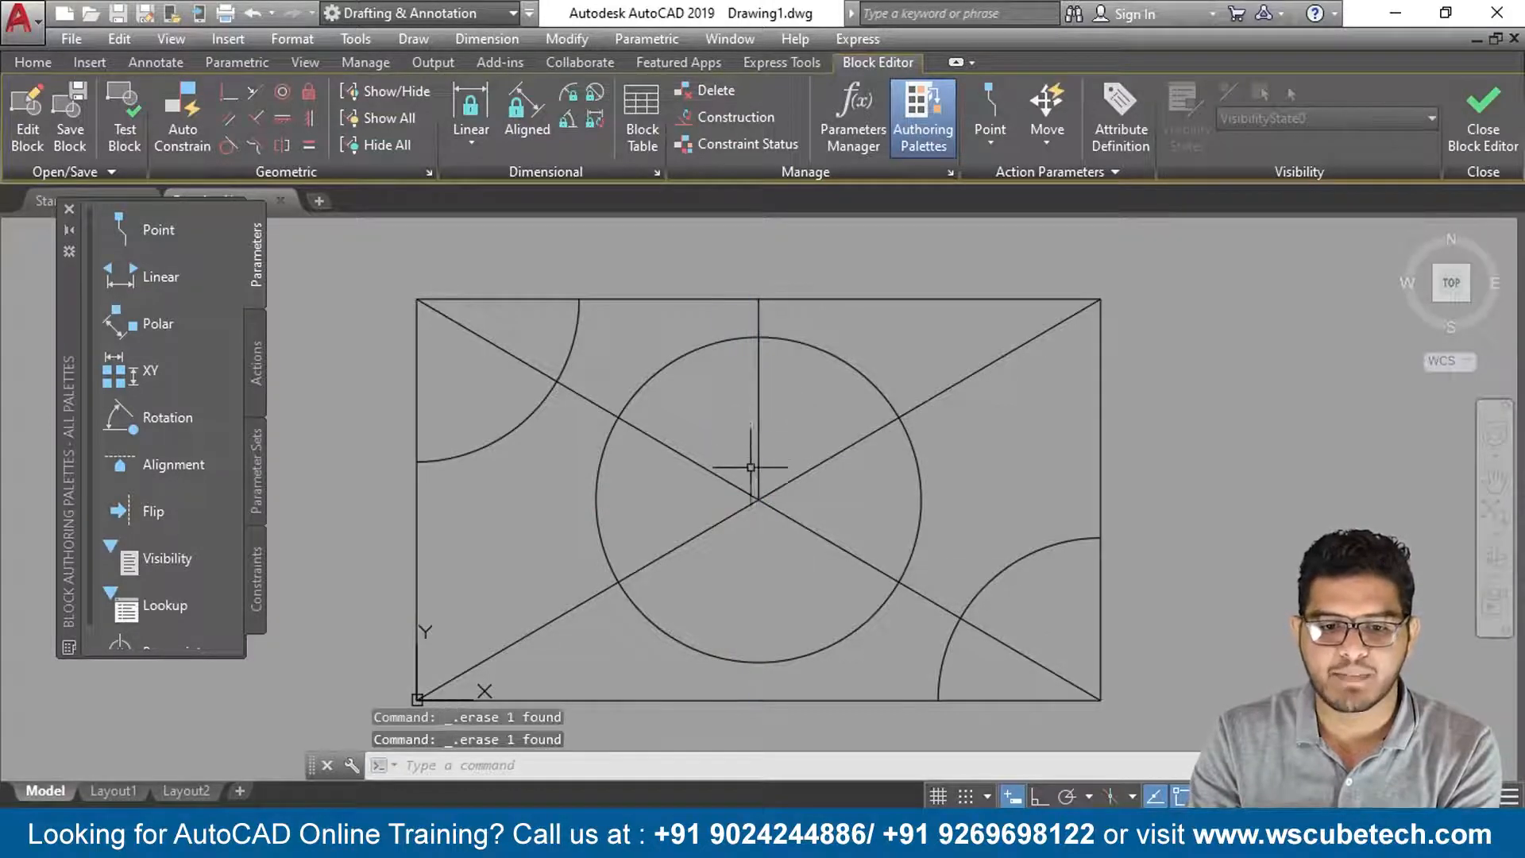
# Erase the vertical line running from the rectangle's top edge to the circle's center.
pyautogui.click(758, 409)
pyautogui.press('Delete')
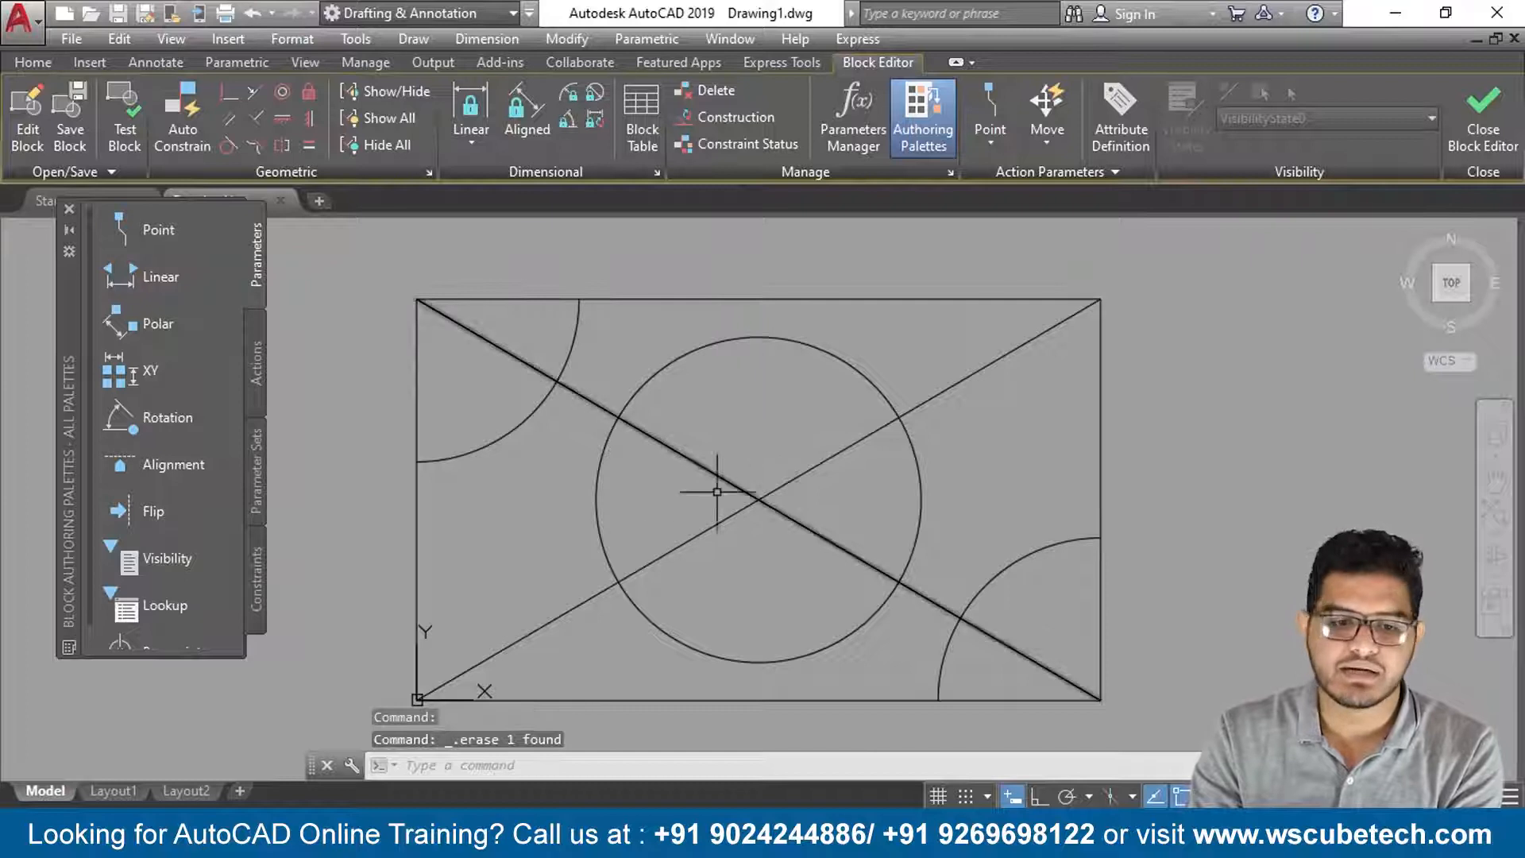
pyautogui.moveTo(534, 549); pyautogui.dragTo(538, 500, button='middle')
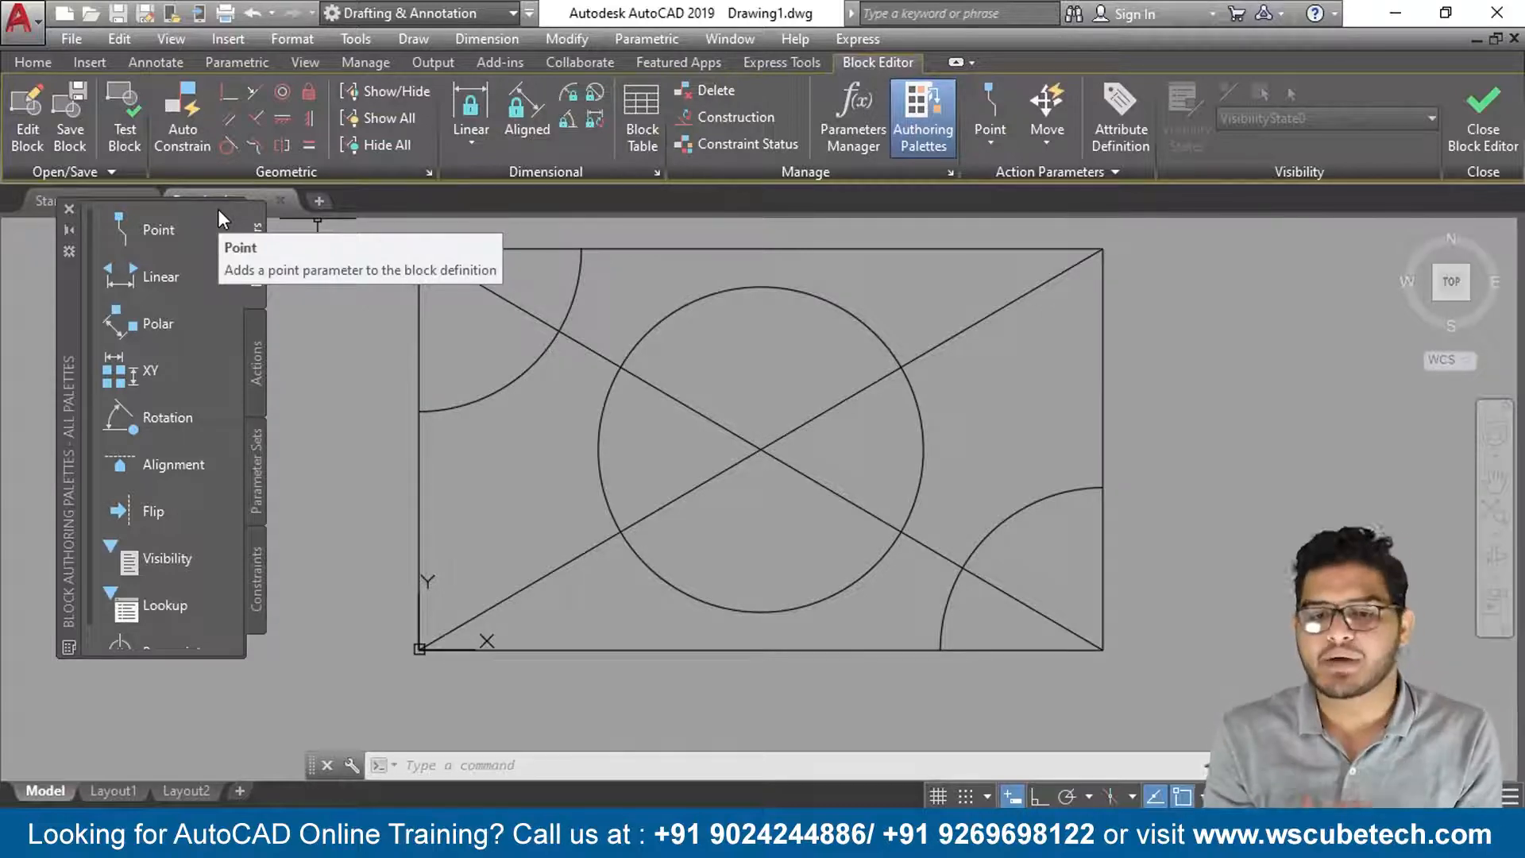
pyautogui.write('PO')
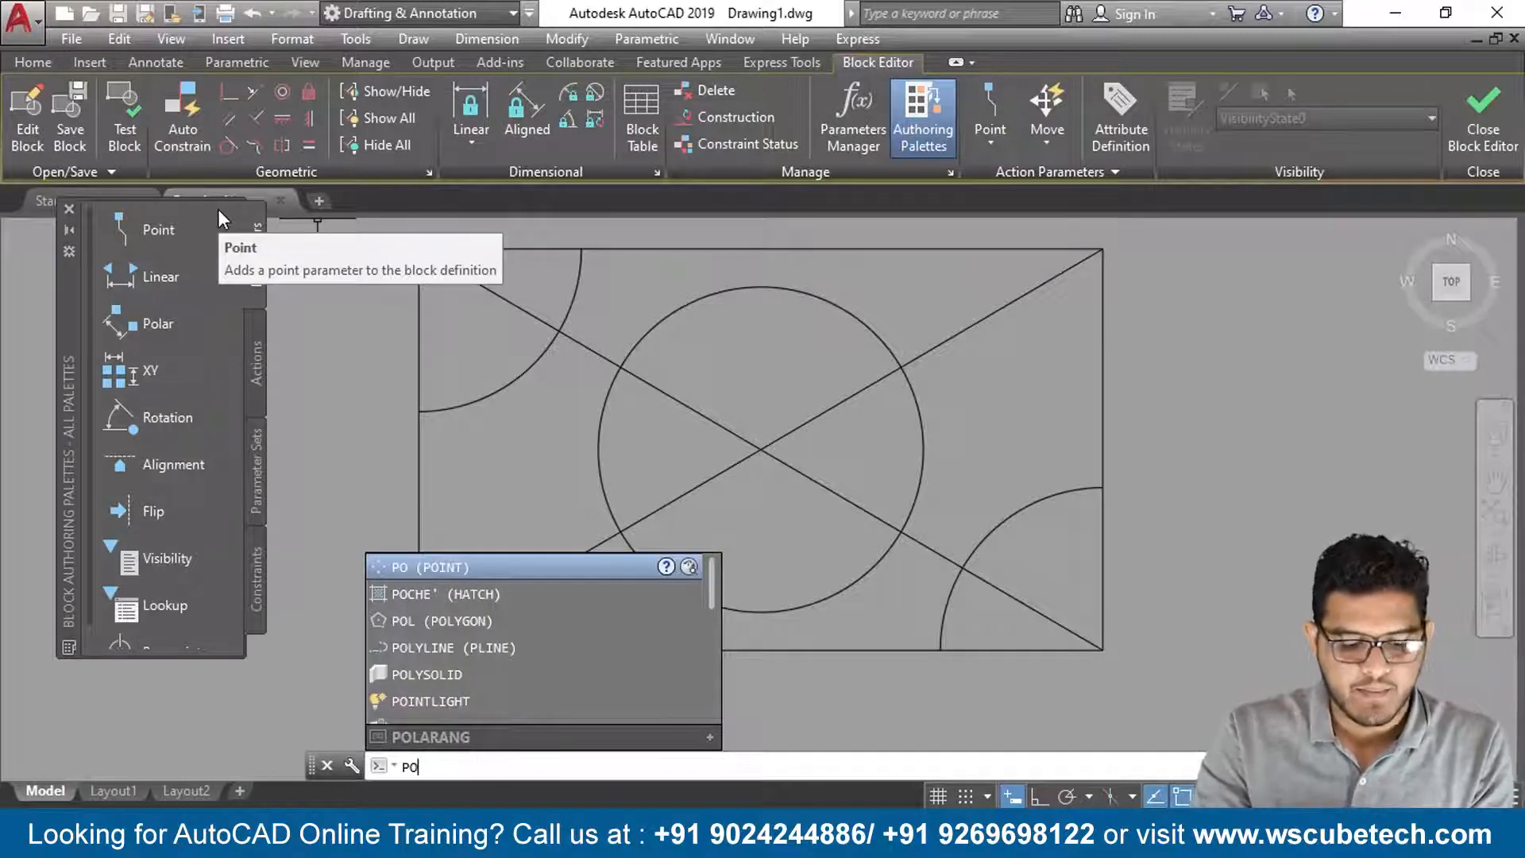
pyautogui.write('y')
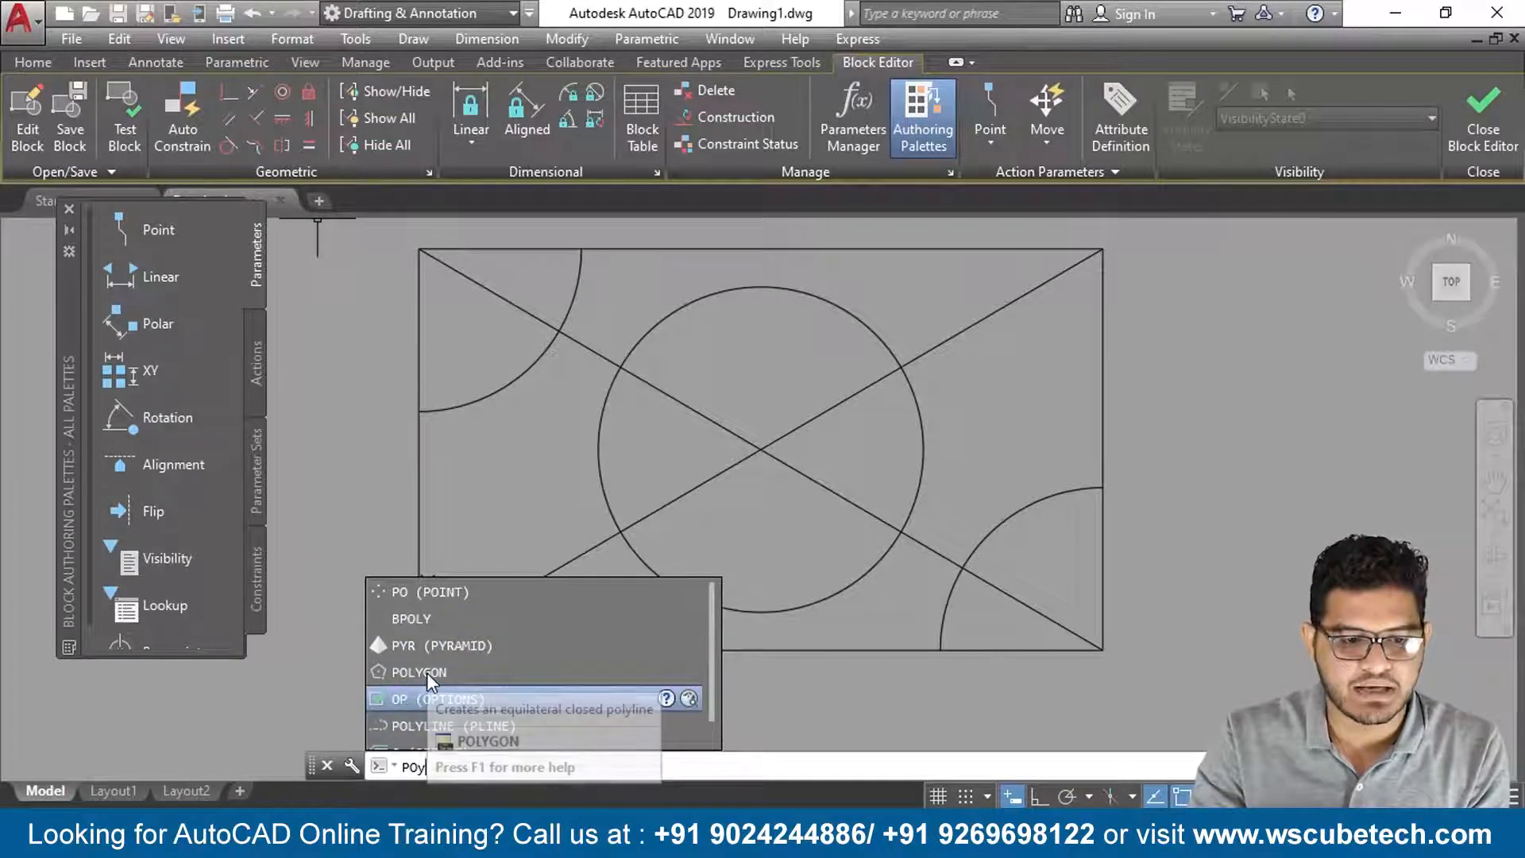
pyautogui.press('Escape')
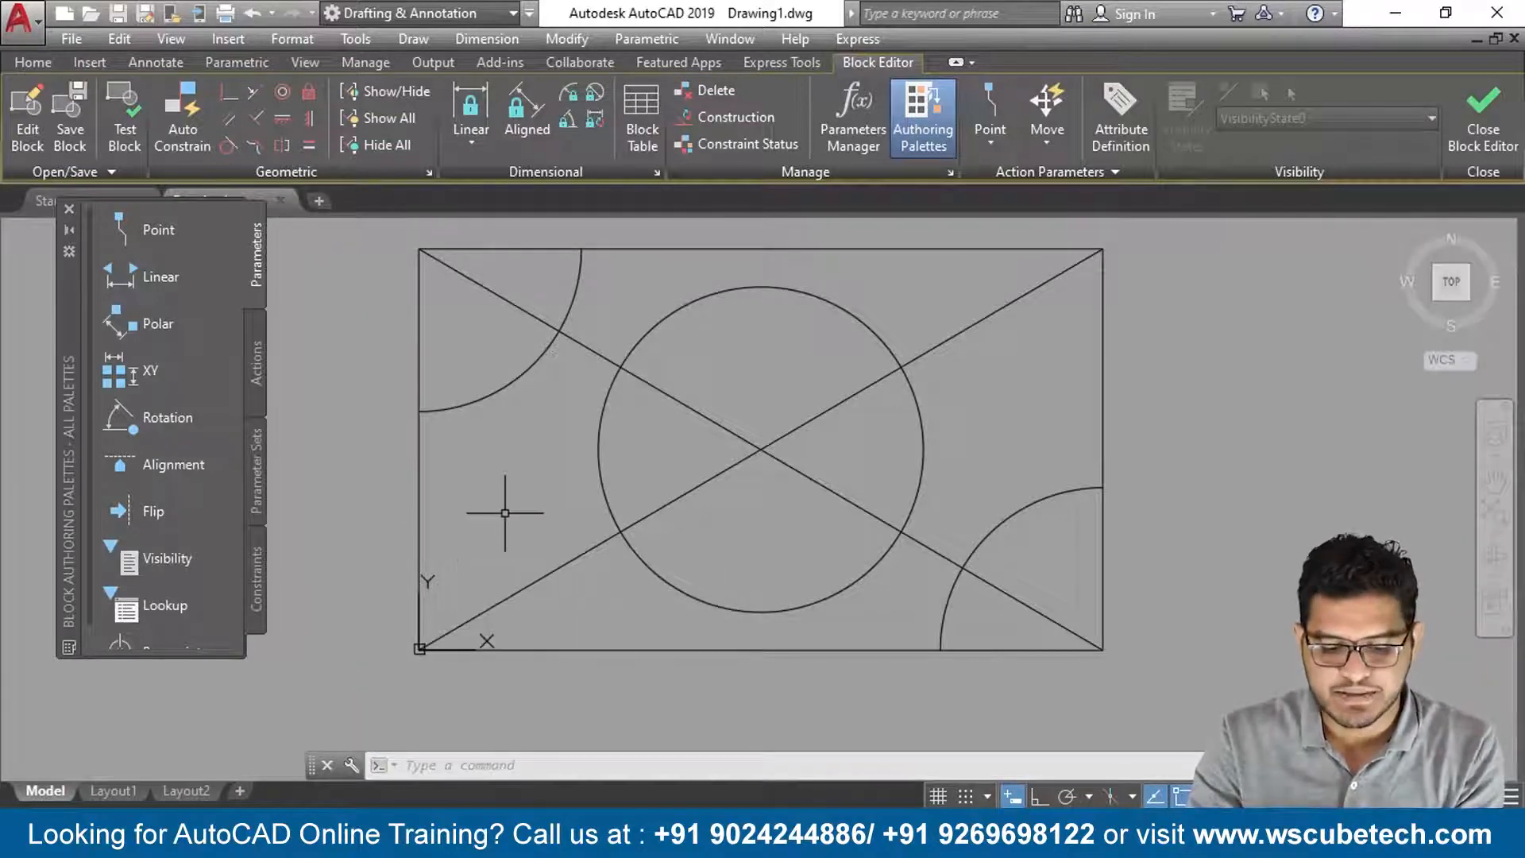
# Draw a tilted 3-sided polygon, inscribed in a circle, centered on the rectangle's lower-left corner.
pyautogui.write('POL')
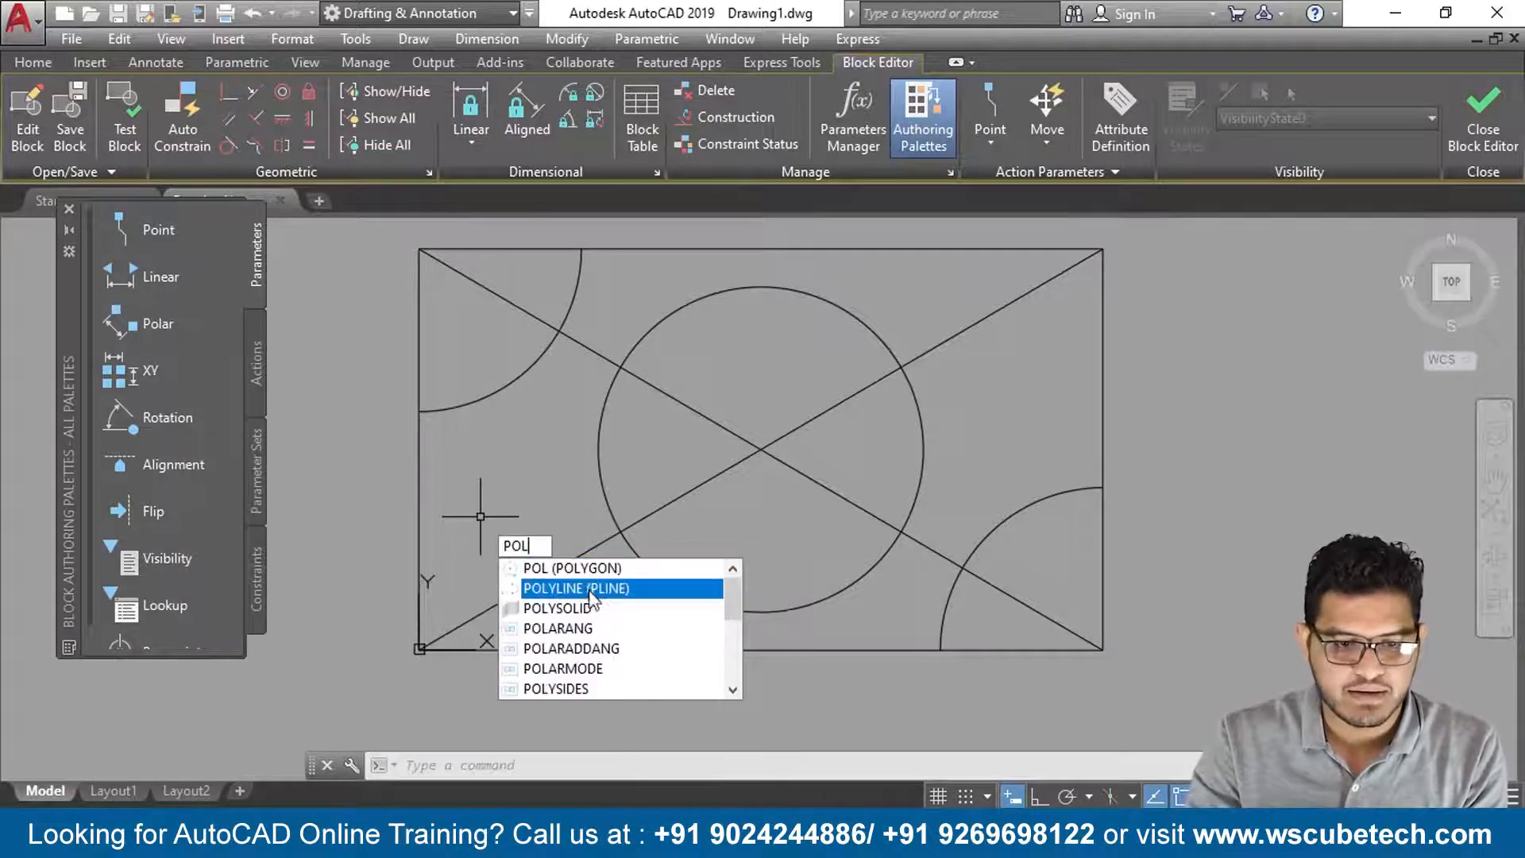
pyautogui.click(572, 568)
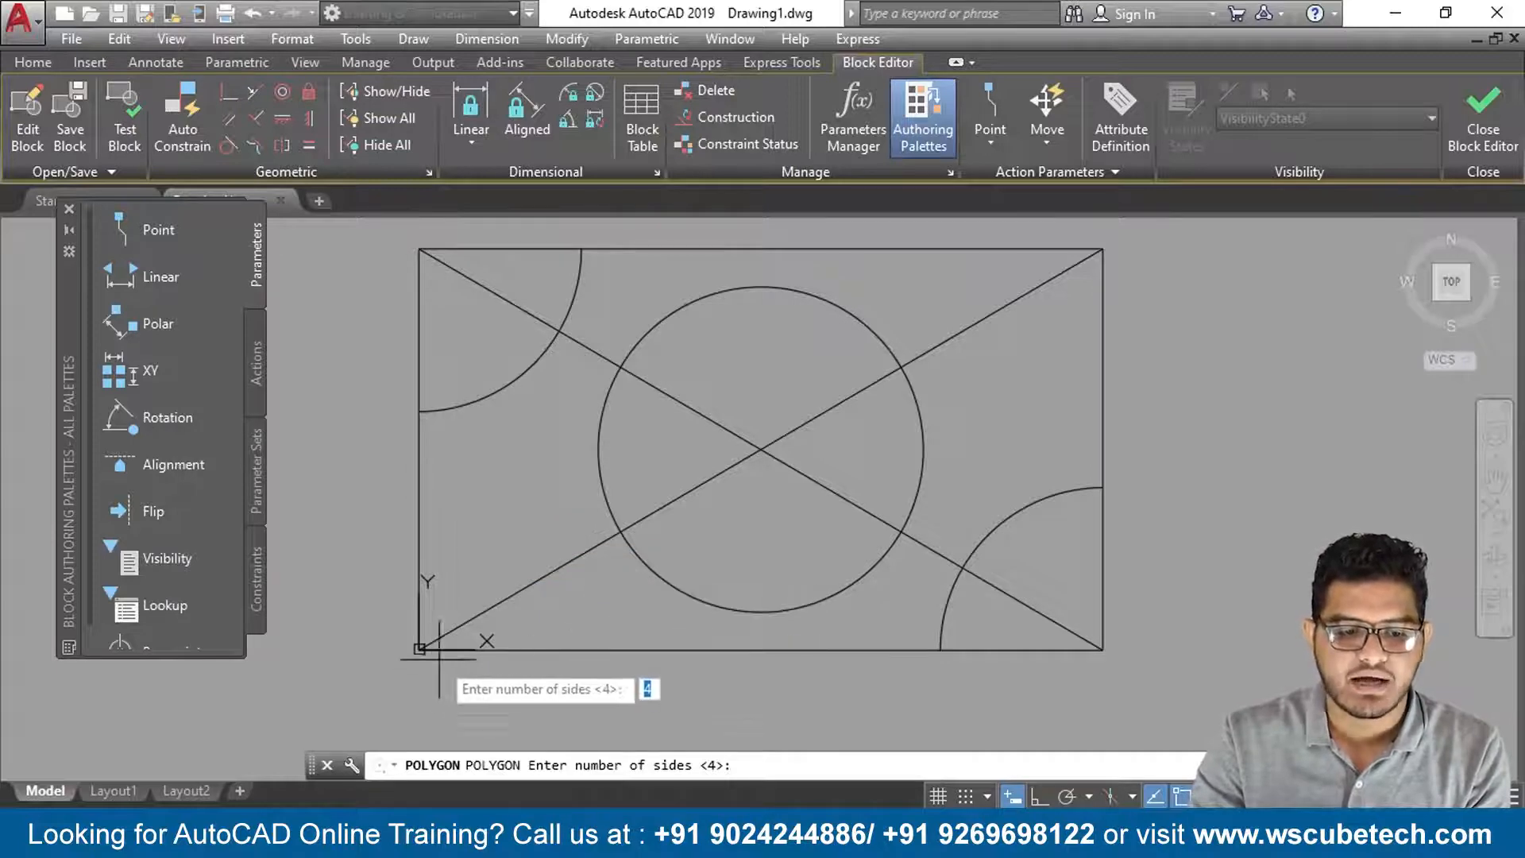
pyautogui.write('3')
pyautogui.press('Return')
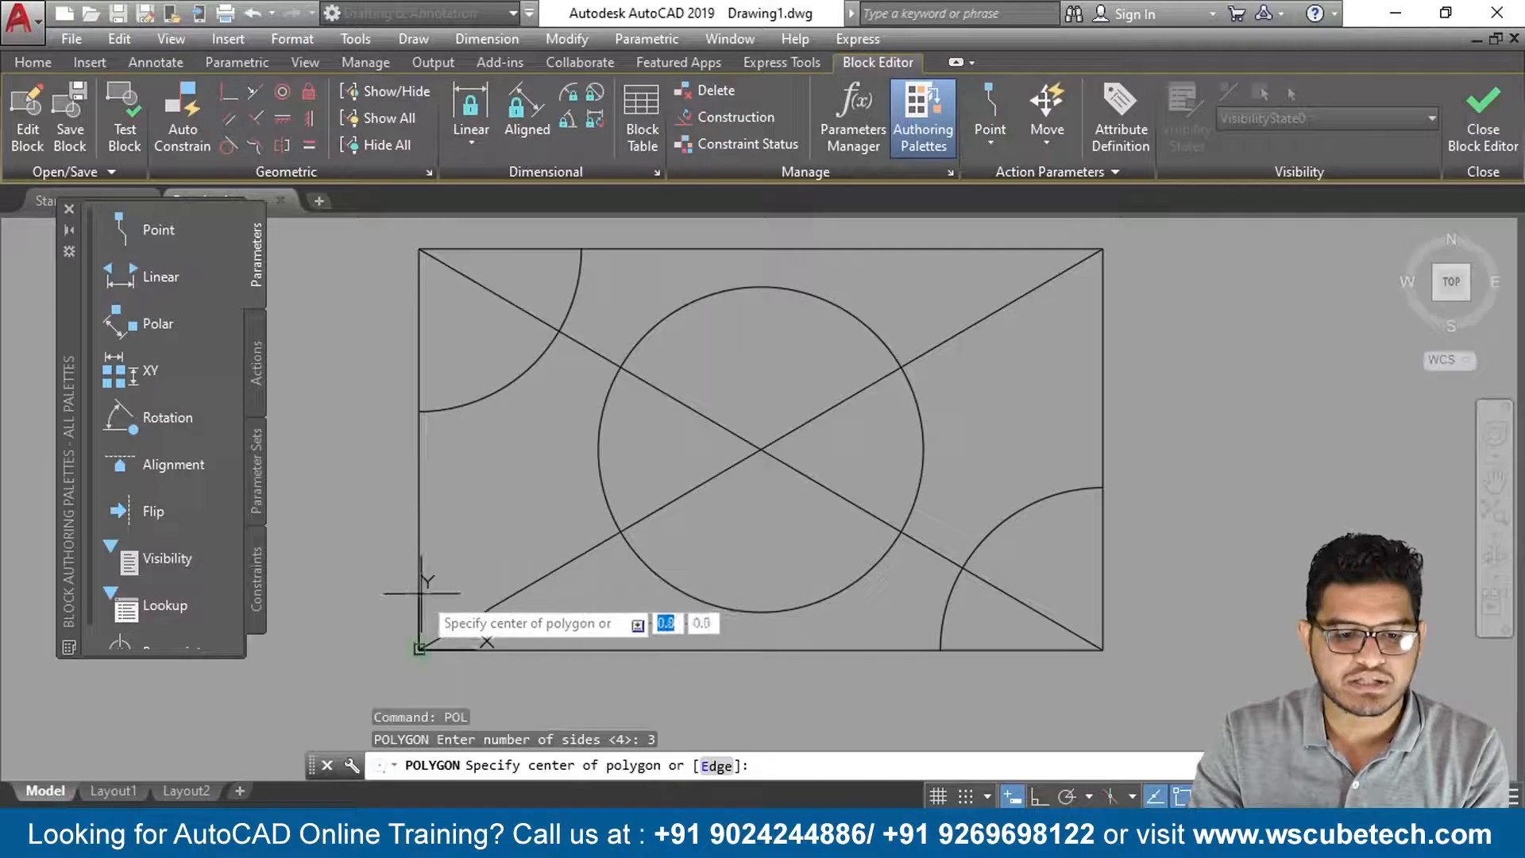
pyautogui.click(420, 648)
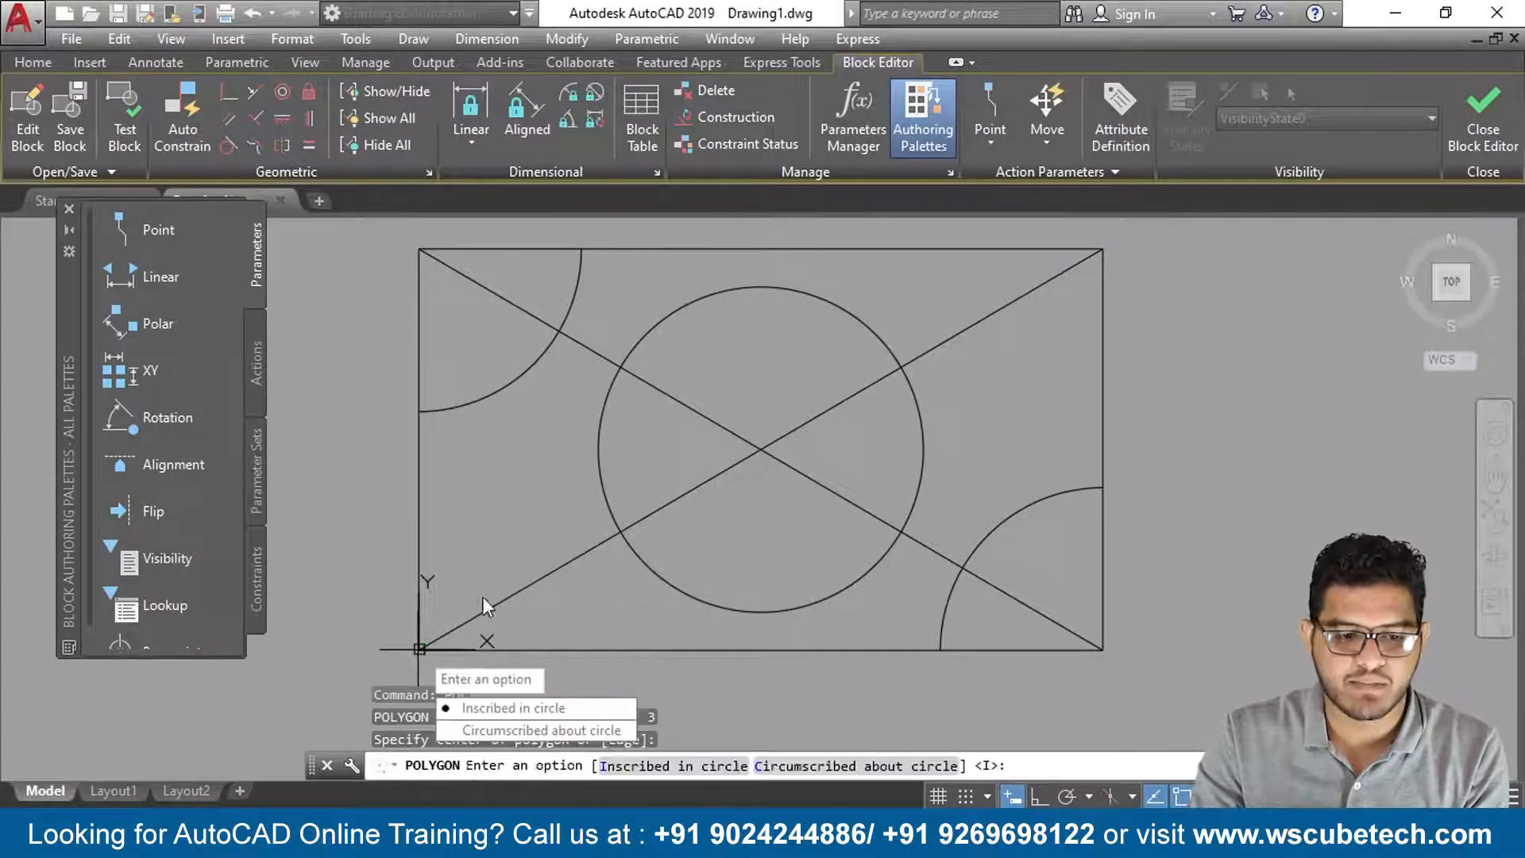
pyautogui.click(512, 708)
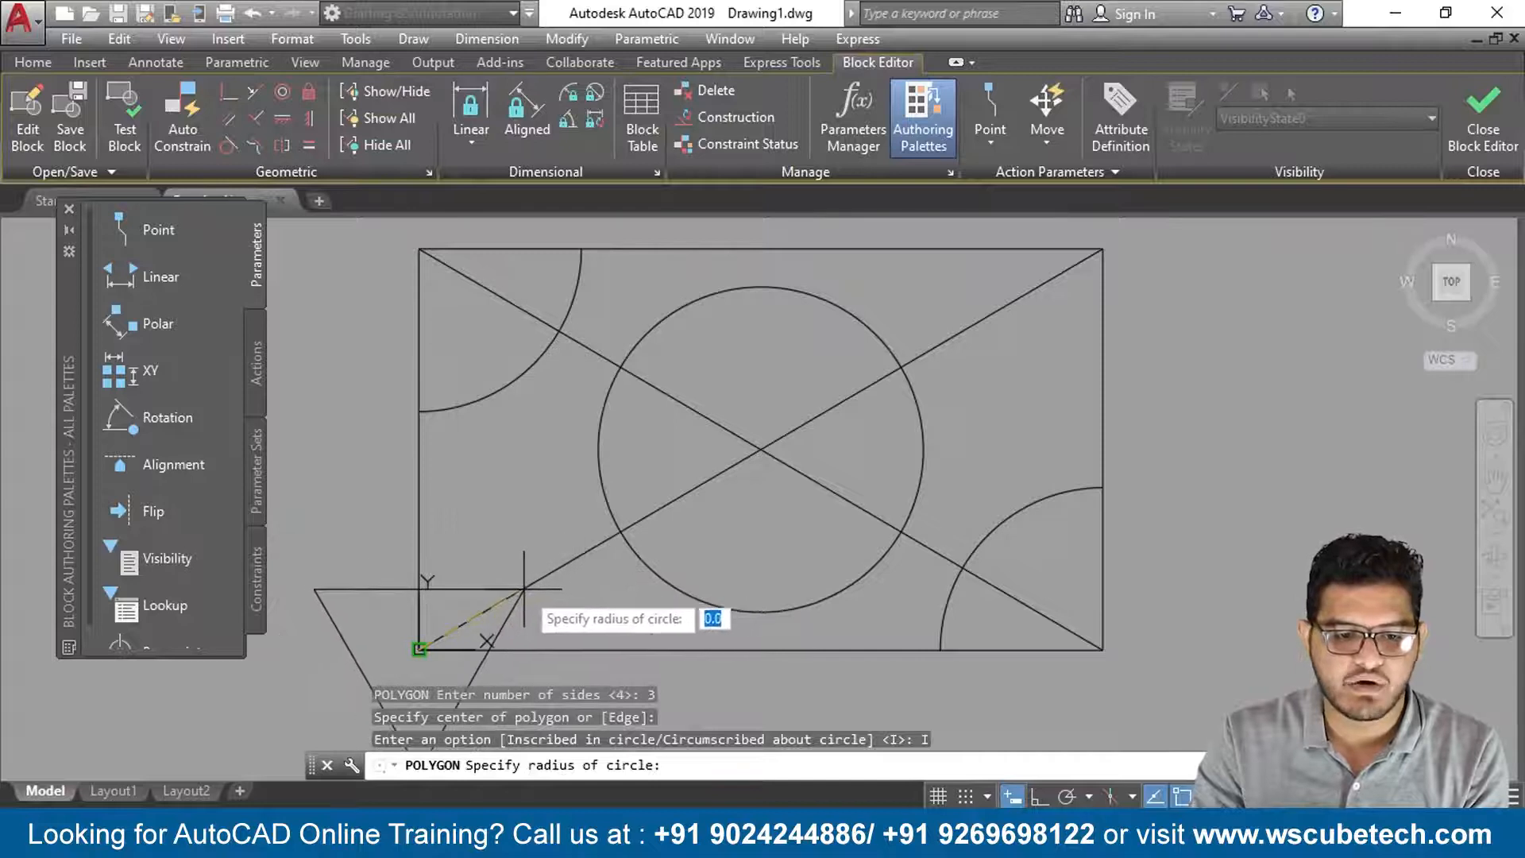
pyautogui.press('Return')
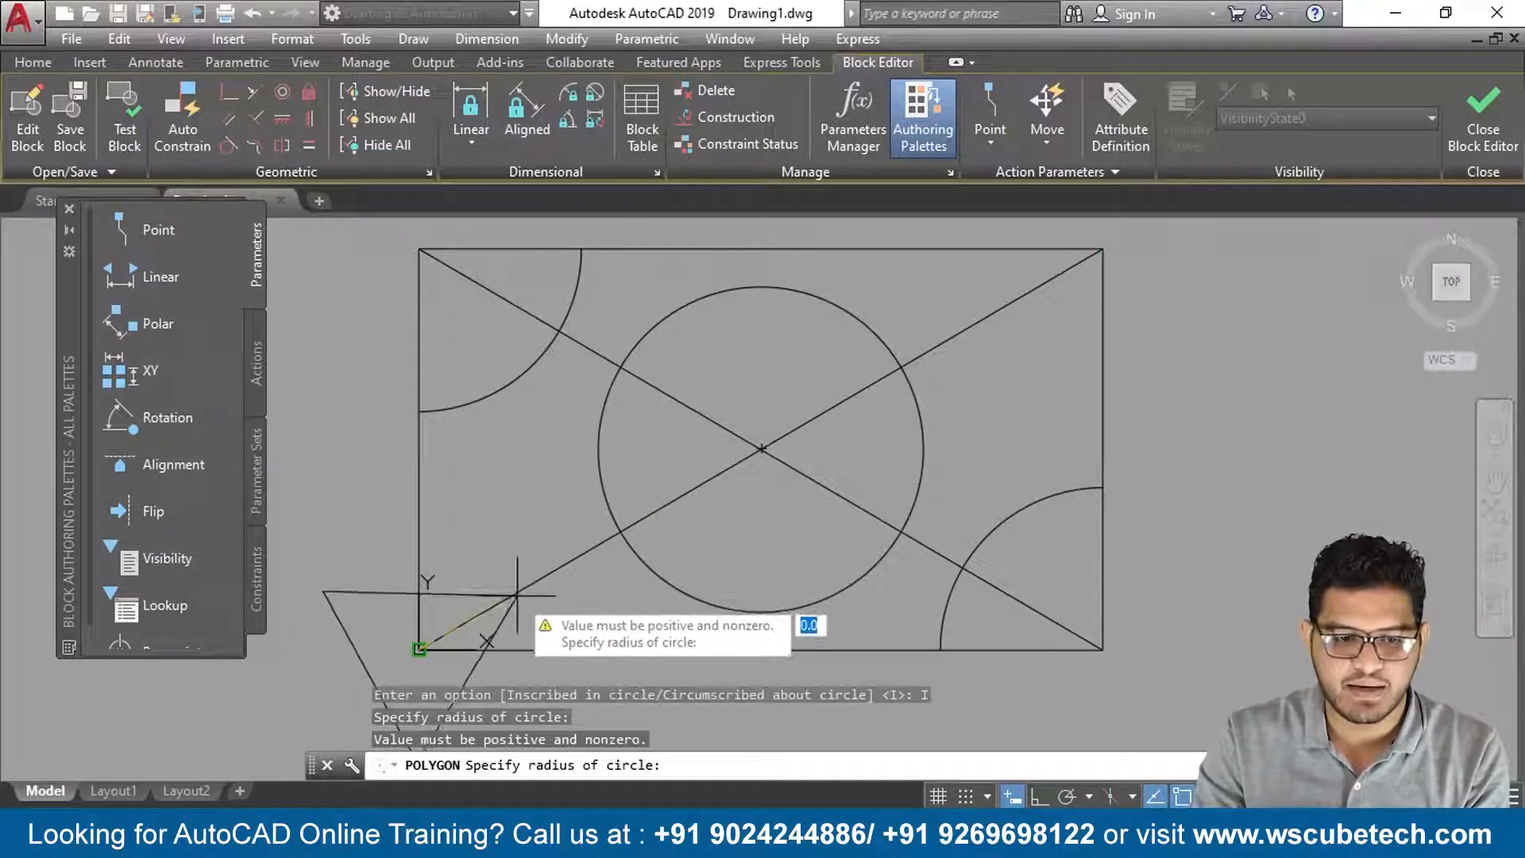
pyautogui.press('Return')
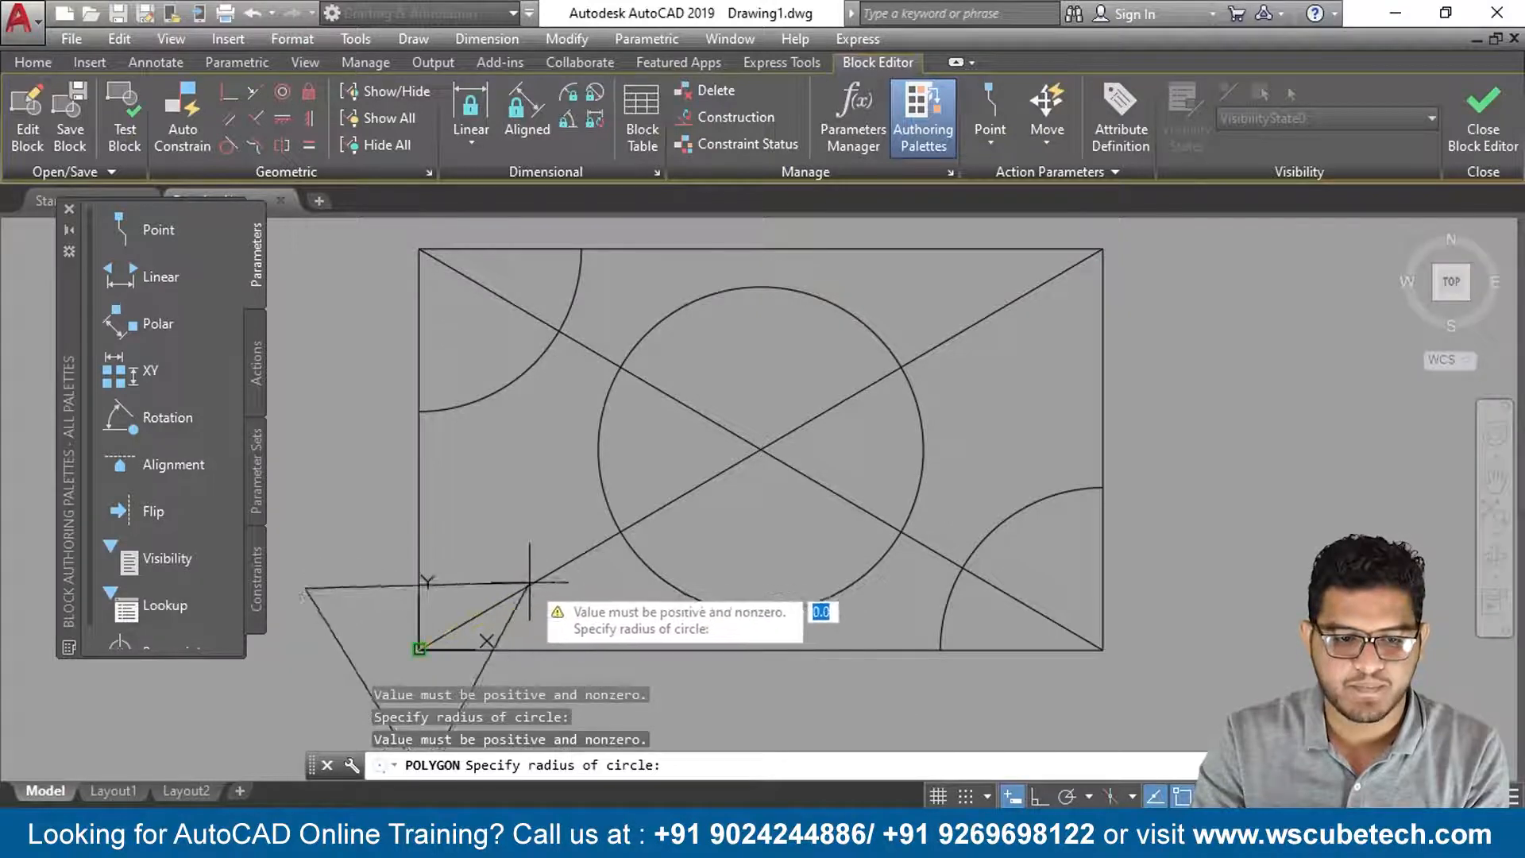
pyautogui.click(479, 514)
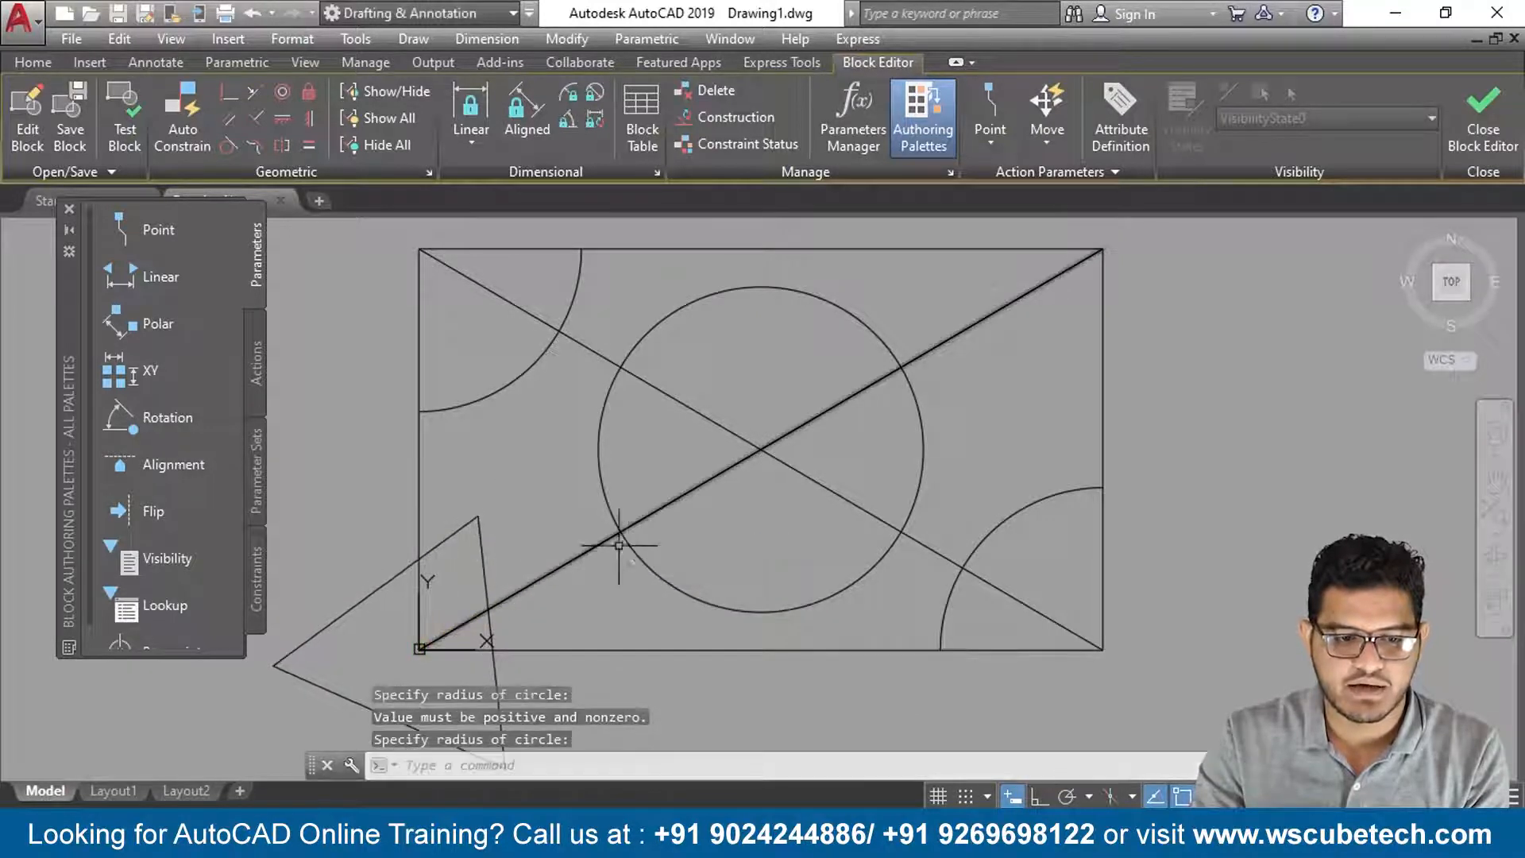
# Close the Block Editor and save the triangle and line changes to auto.
pyautogui.scroll(-1, 586, 466)
pyautogui.moveTo(520, 508); pyautogui.dragTo(478, 537, button='middle')
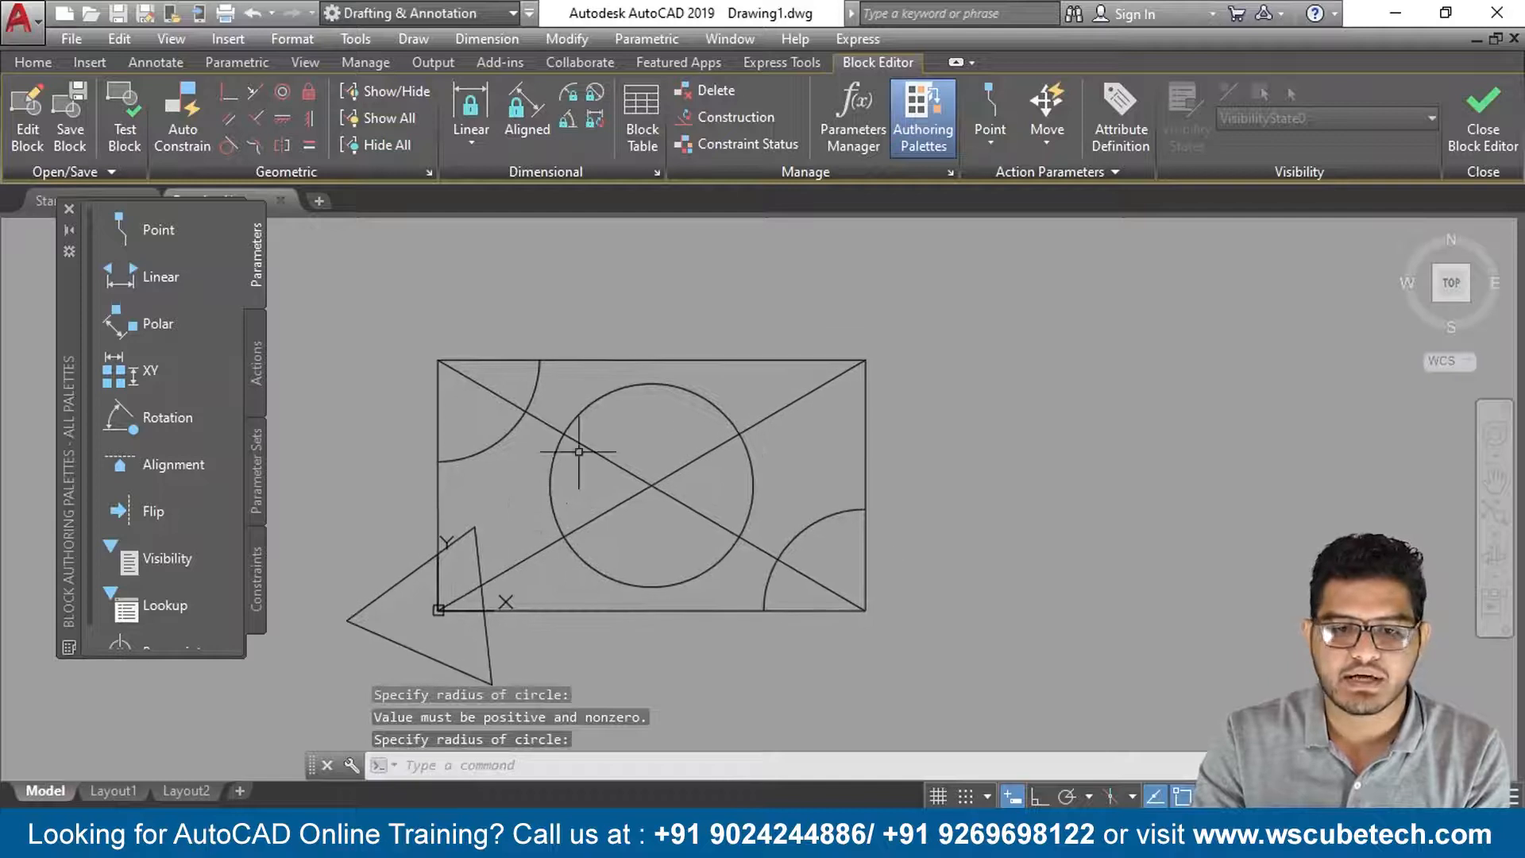
pyautogui.click(1465, 137)
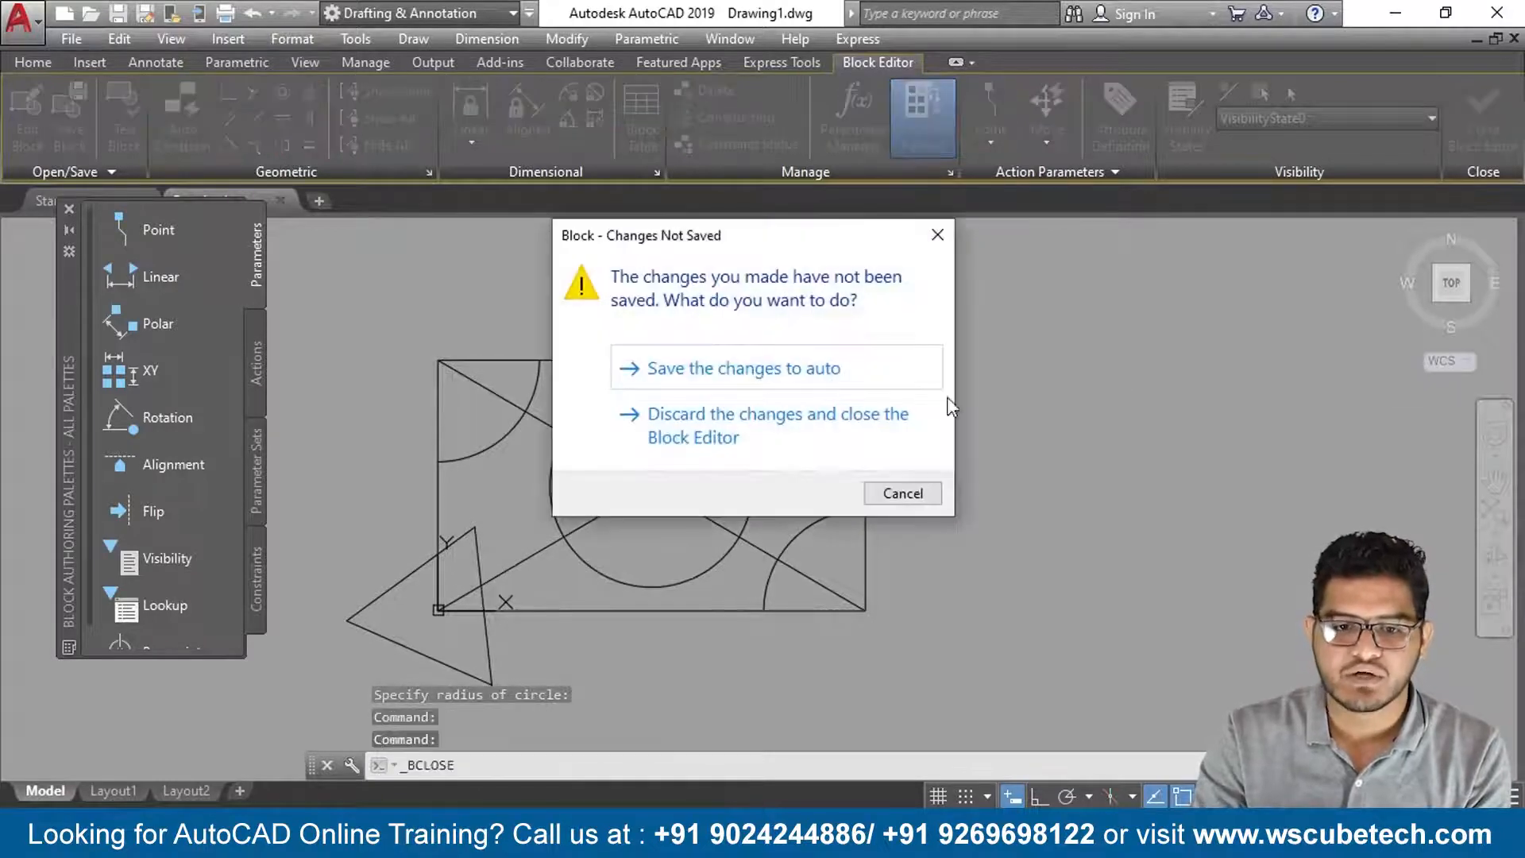
pyautogui.click(839, 370)
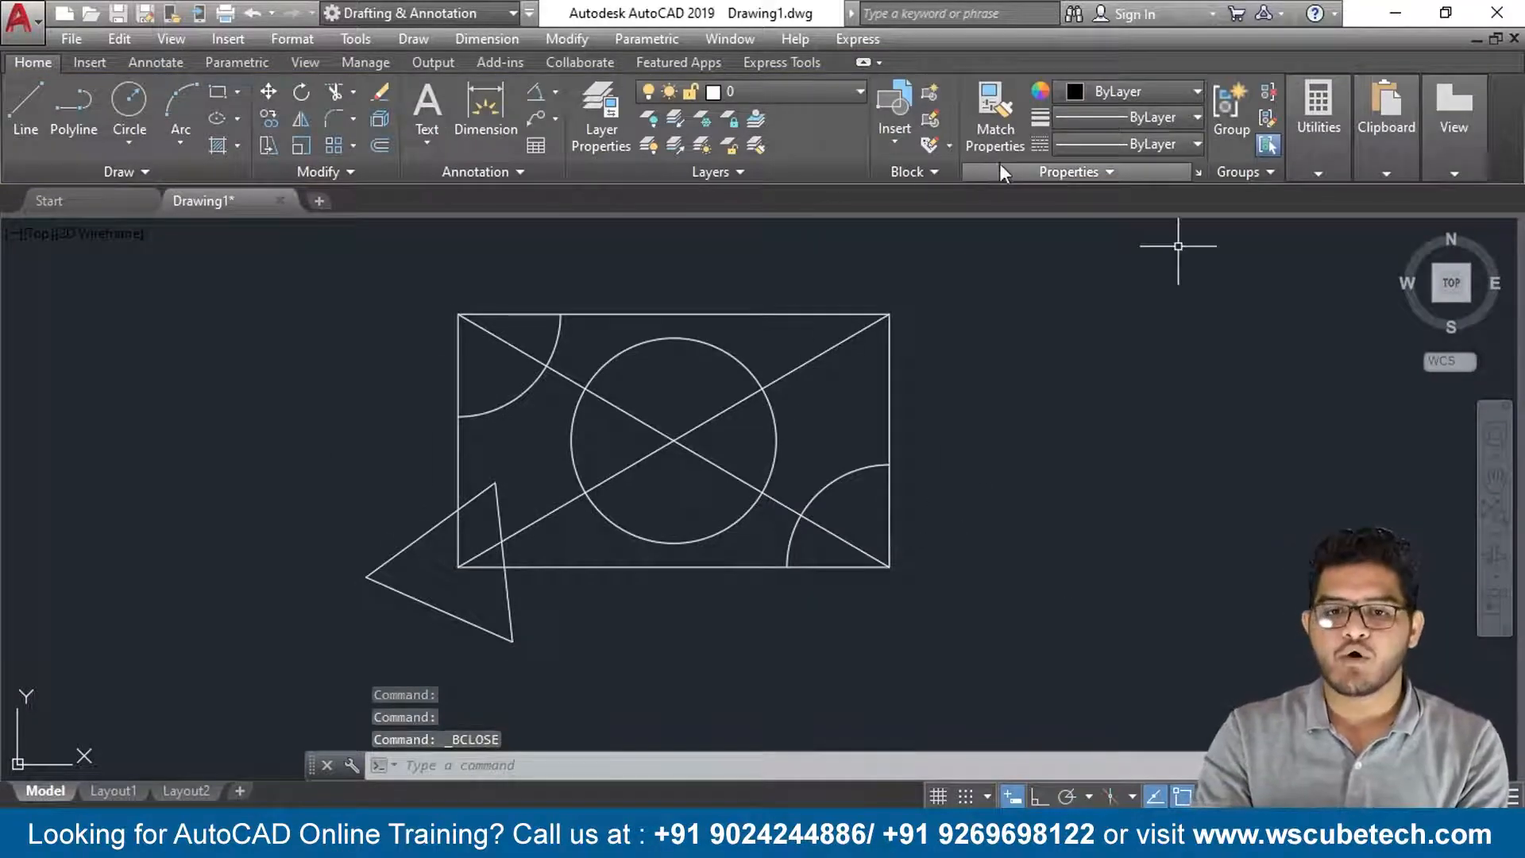
# Check the auto block's preview among the insertable blocks.
pyautogui.click(890, 143)
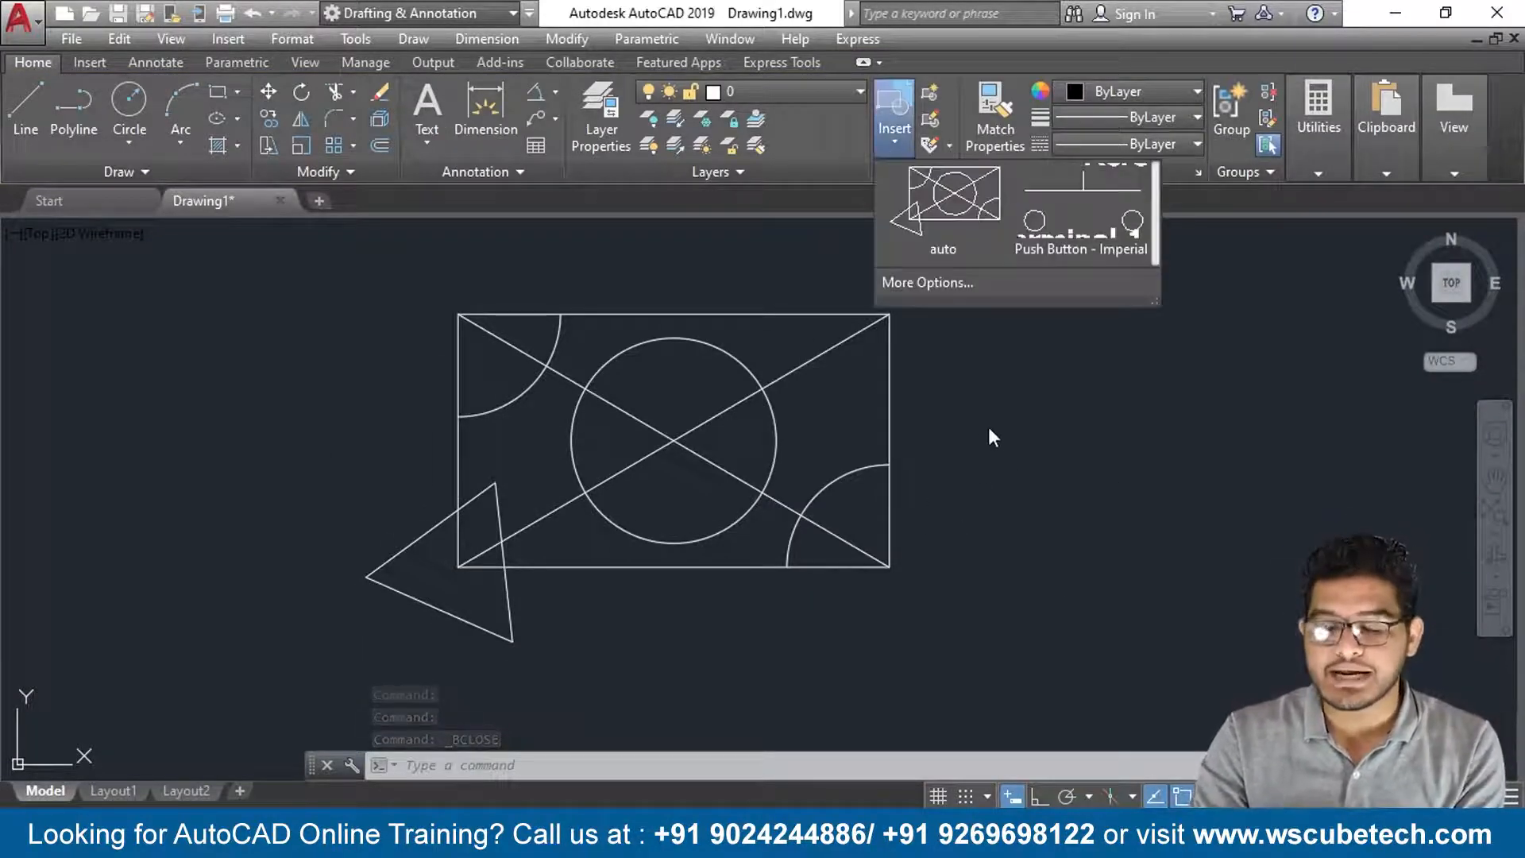
pyautogui.click(956, 378)
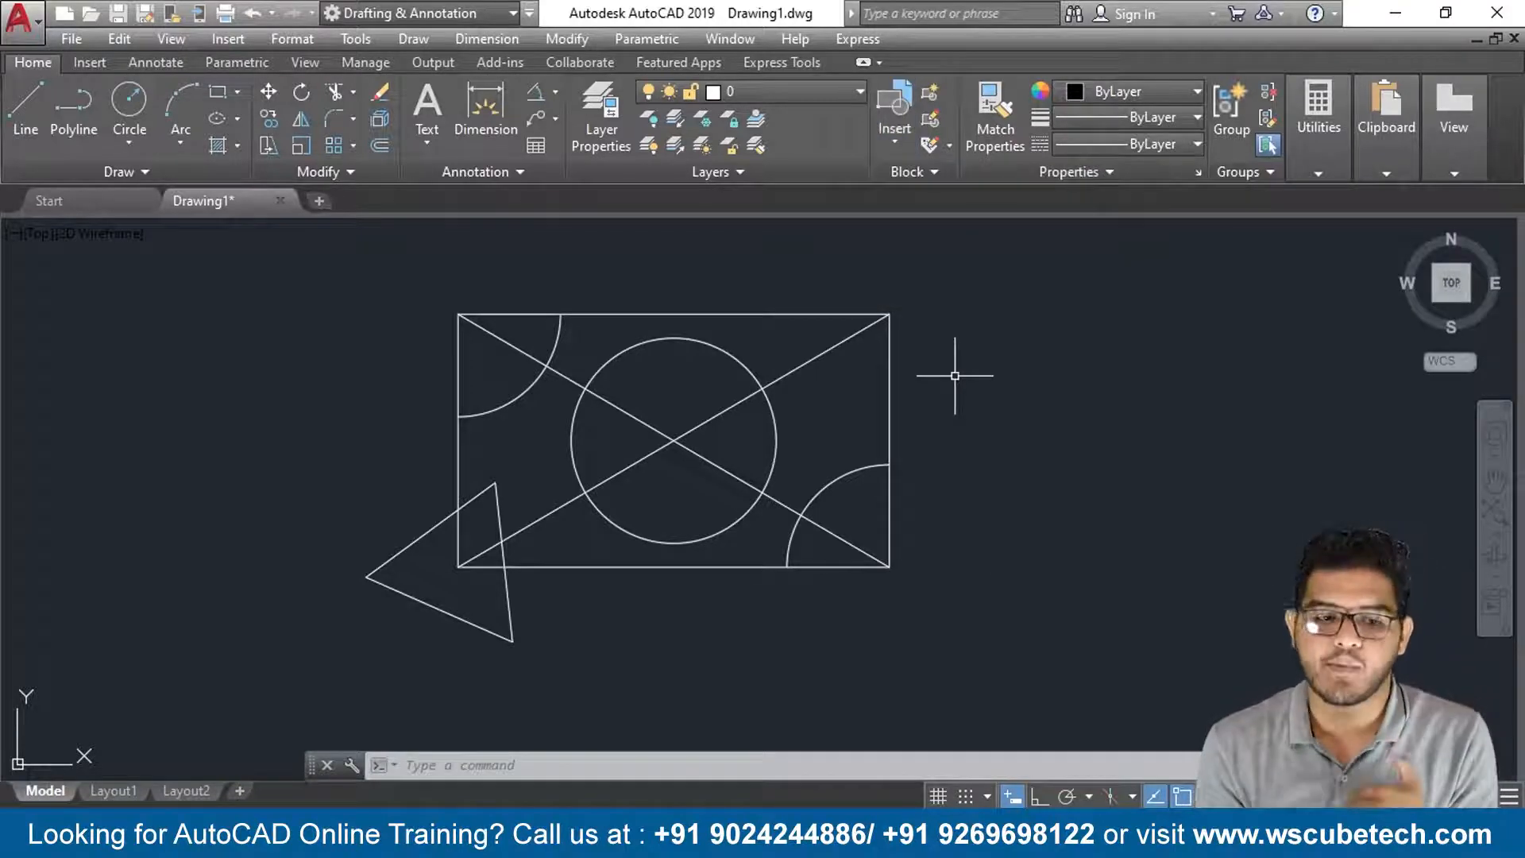
# Review the Editing Blocks slide, return to AutoCAD and examine the Edit Attribute options and block definition commands.
pyautogui.hotkey('alt', 'Tab')
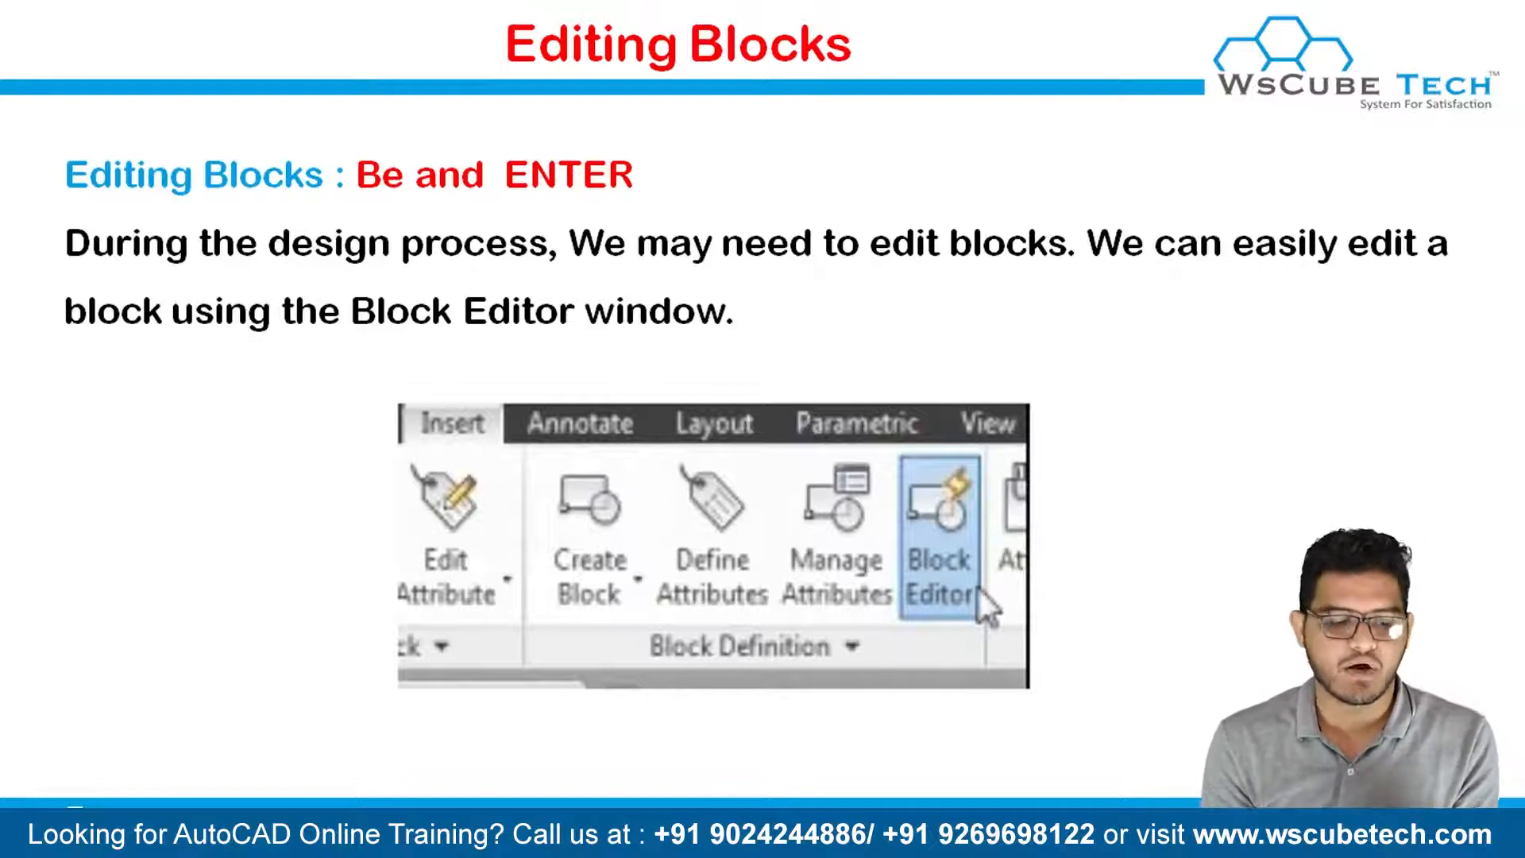
pyautogui.hotkey('alt', 'Tab')
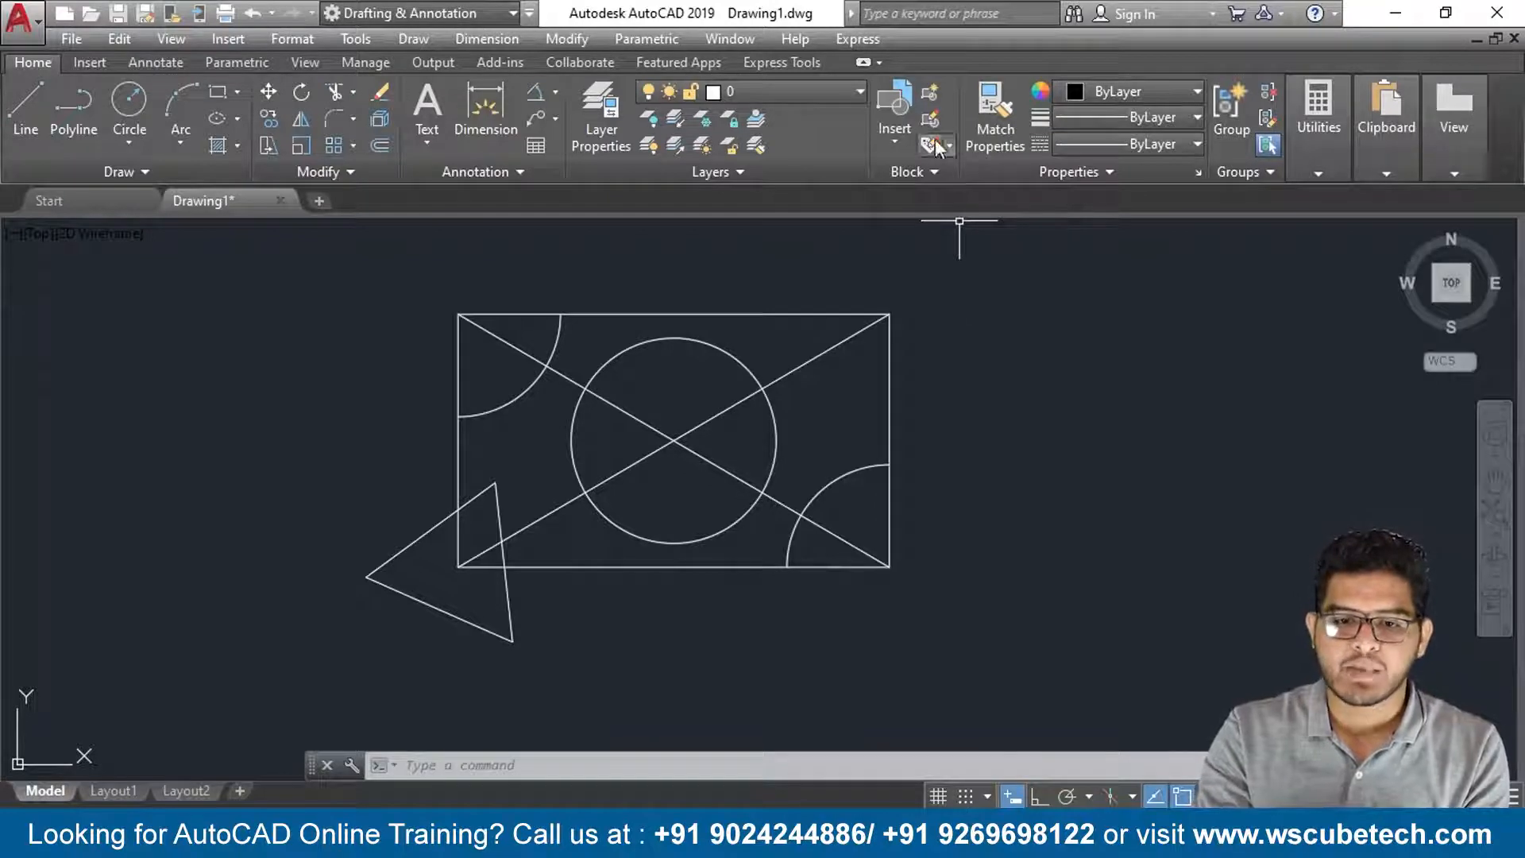
pyautogui.click(96, 61)
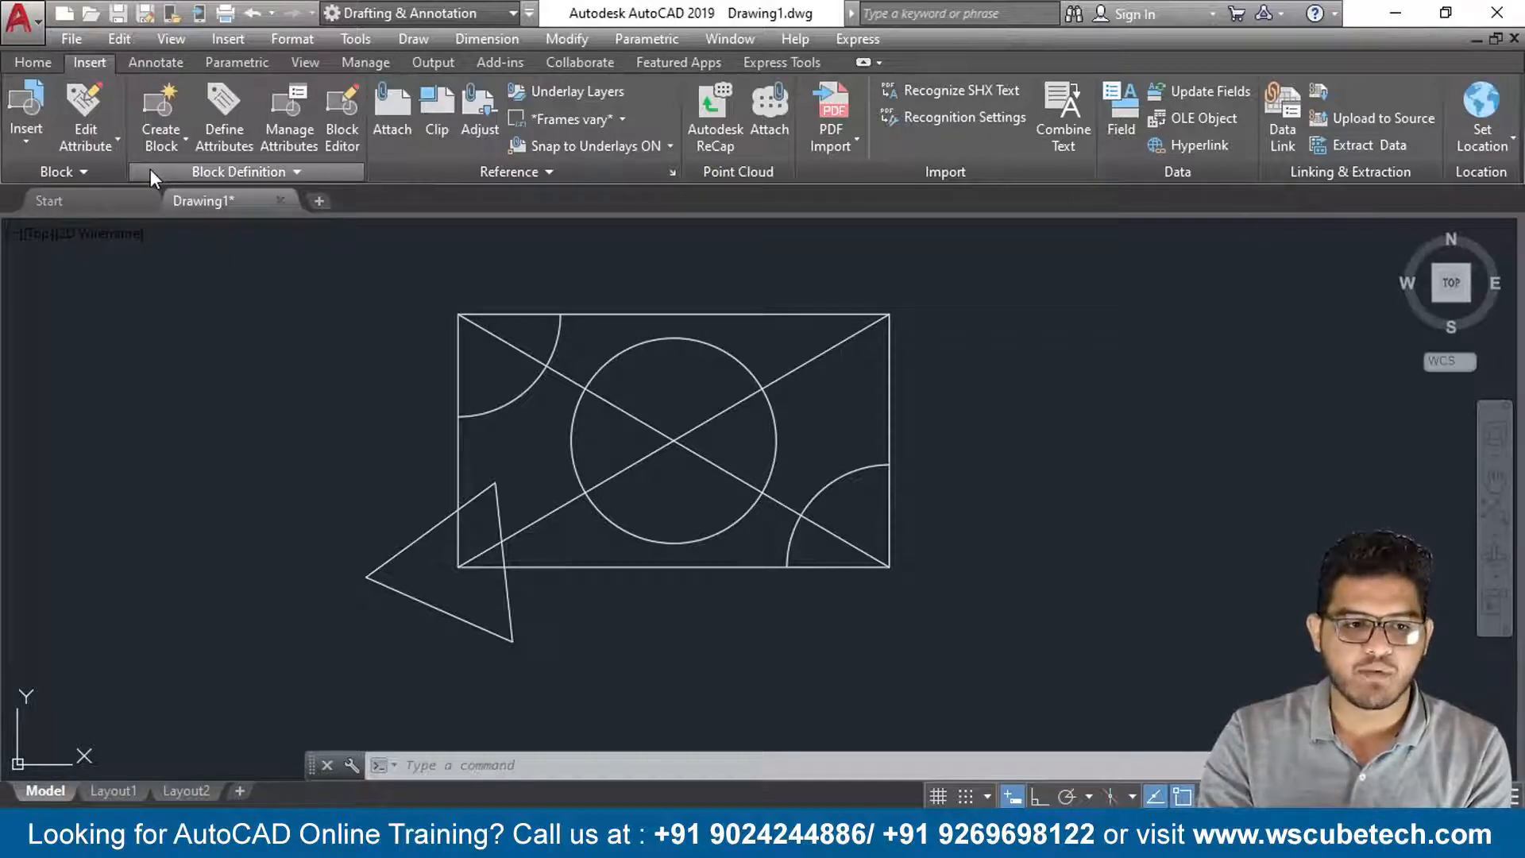
pyautogui.click(117, 139)
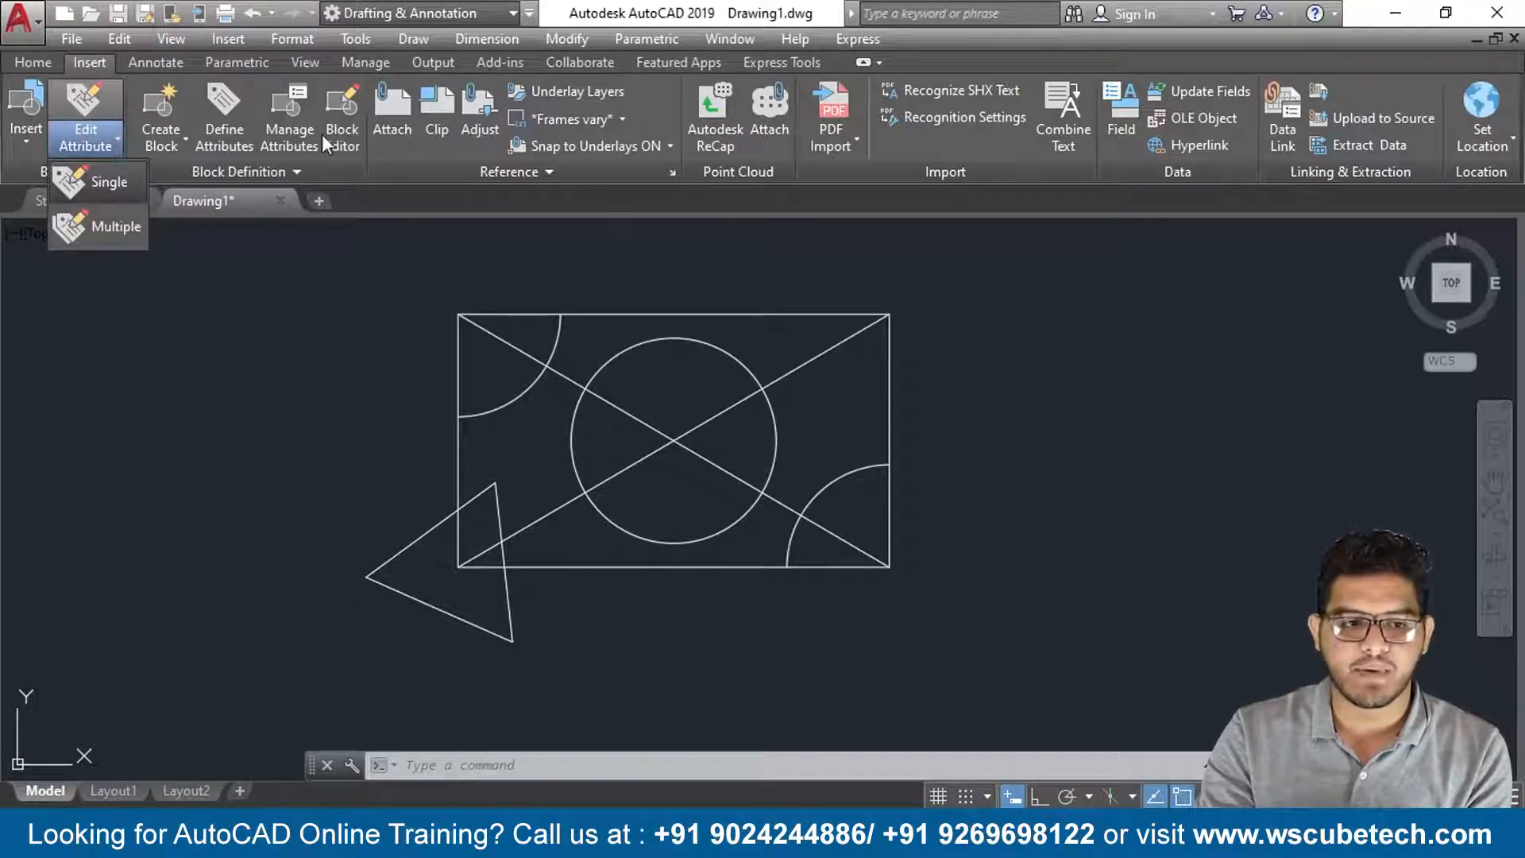
pyautogui.click(199, 410)
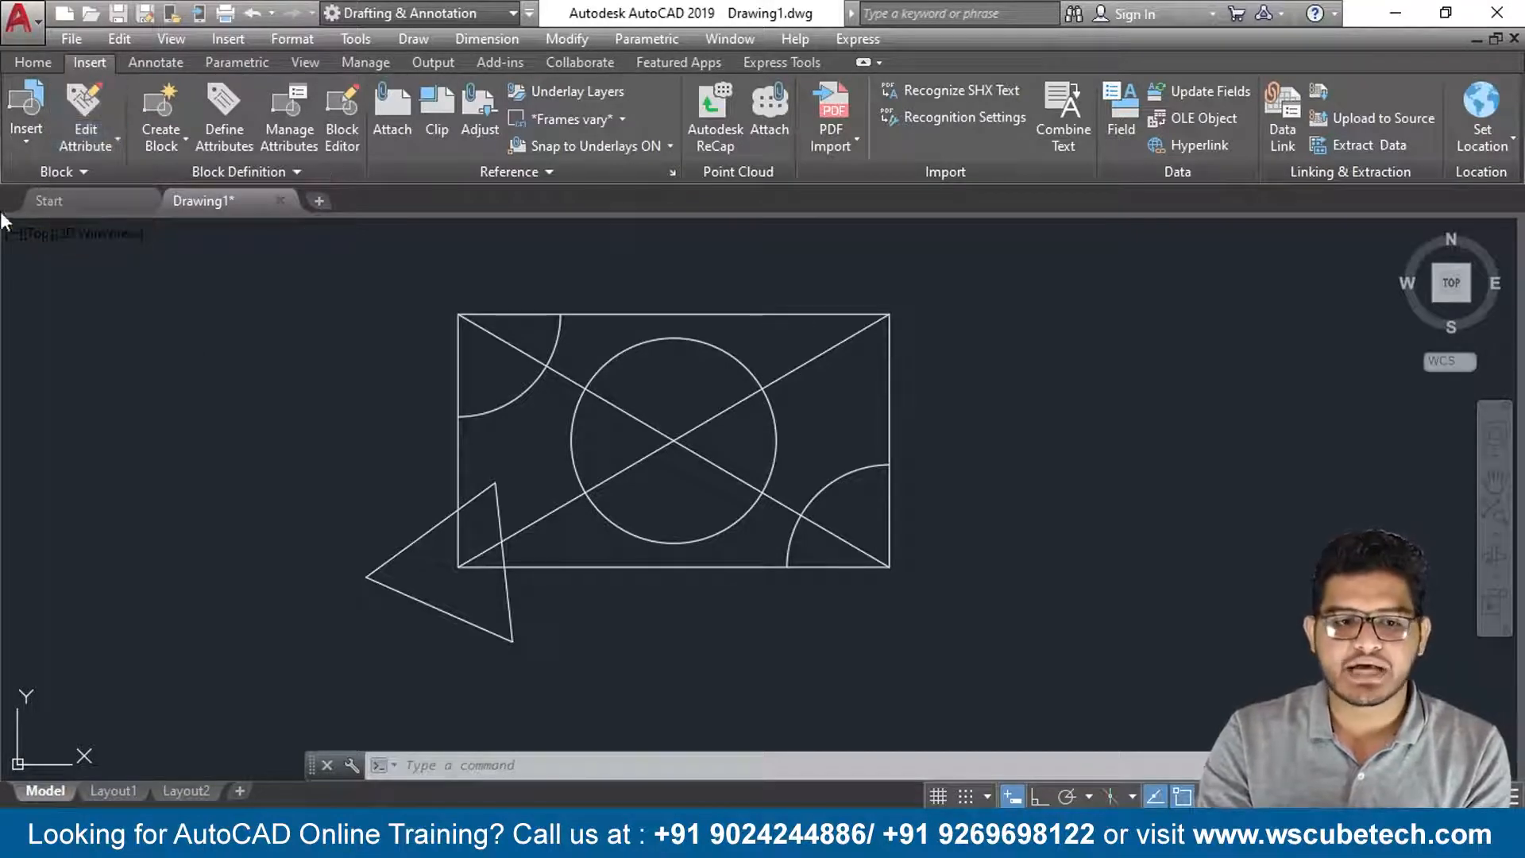
pyautogui.click(69, 36)
pyautogui.click(33, 60)
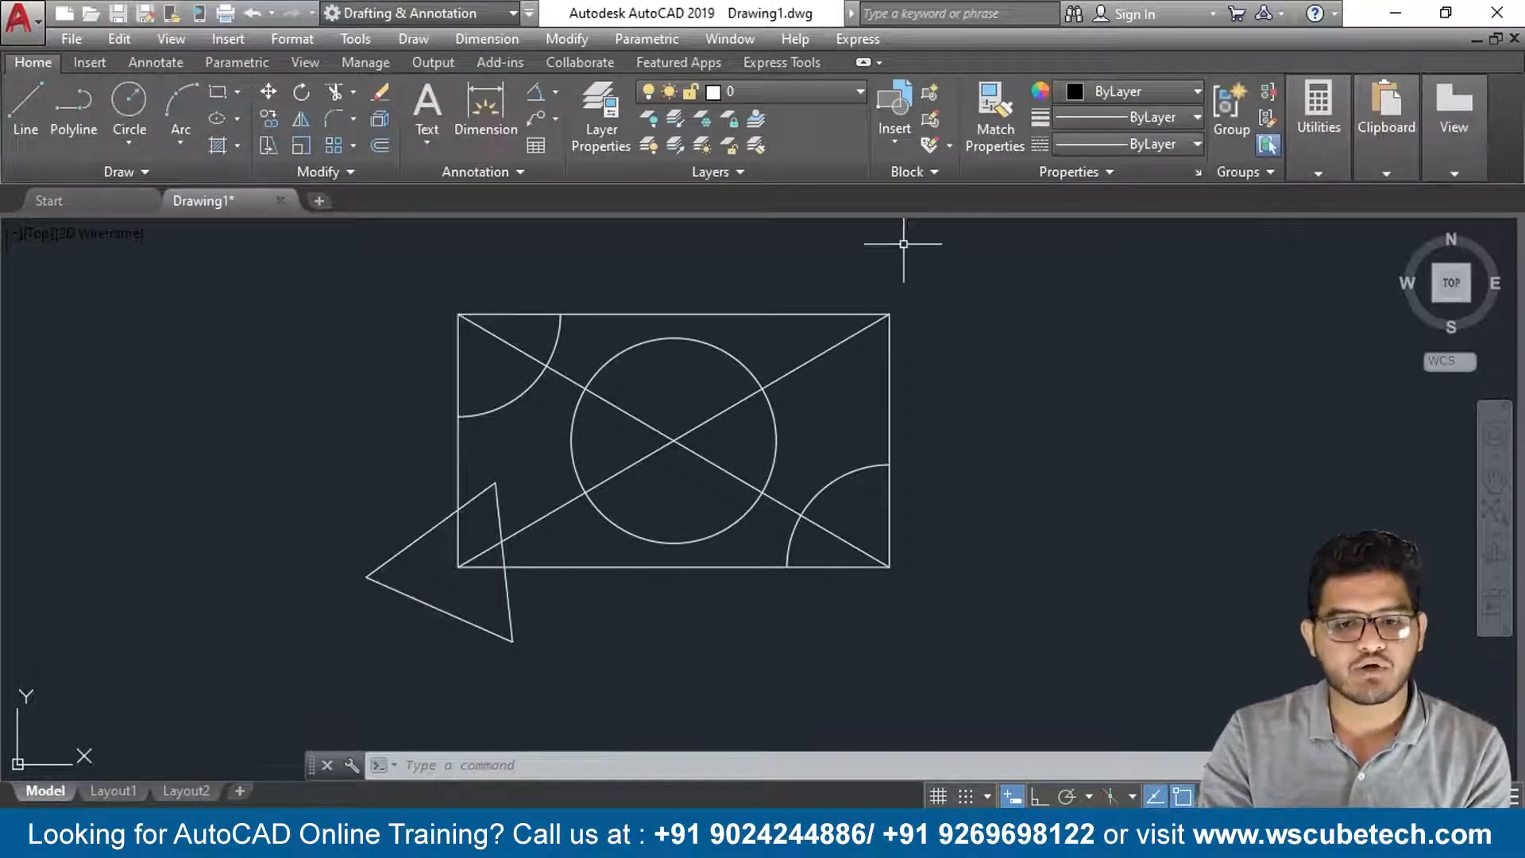
# Switch to the presentation, view the Renaming Blocks slide and return to AutoCAD.
pyautogui.press('alt')
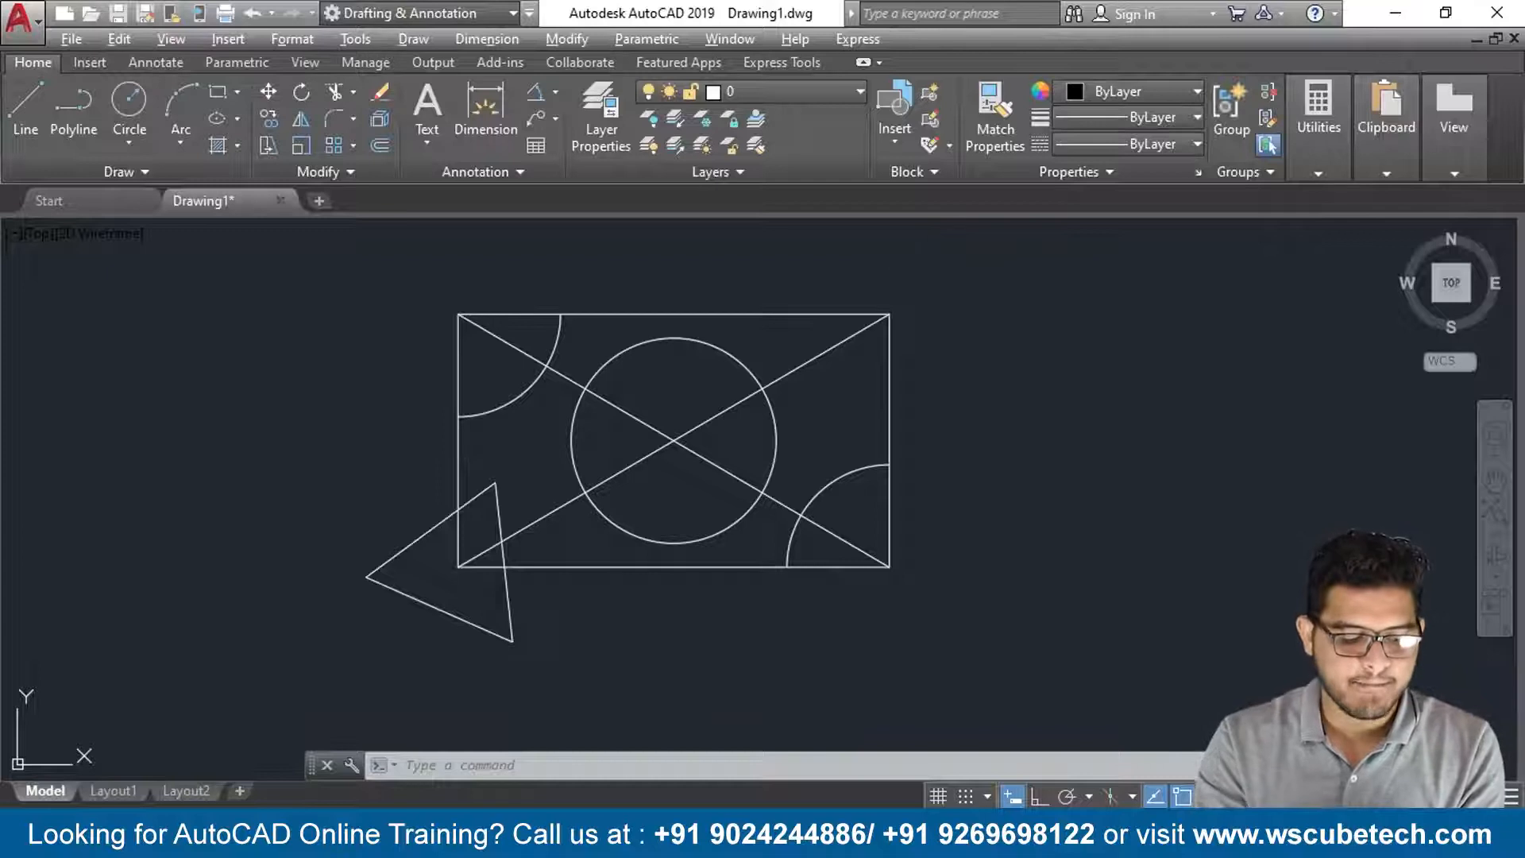
pyautogui.hotkey('alt', 'Tab')
pyautogui.press('Right')
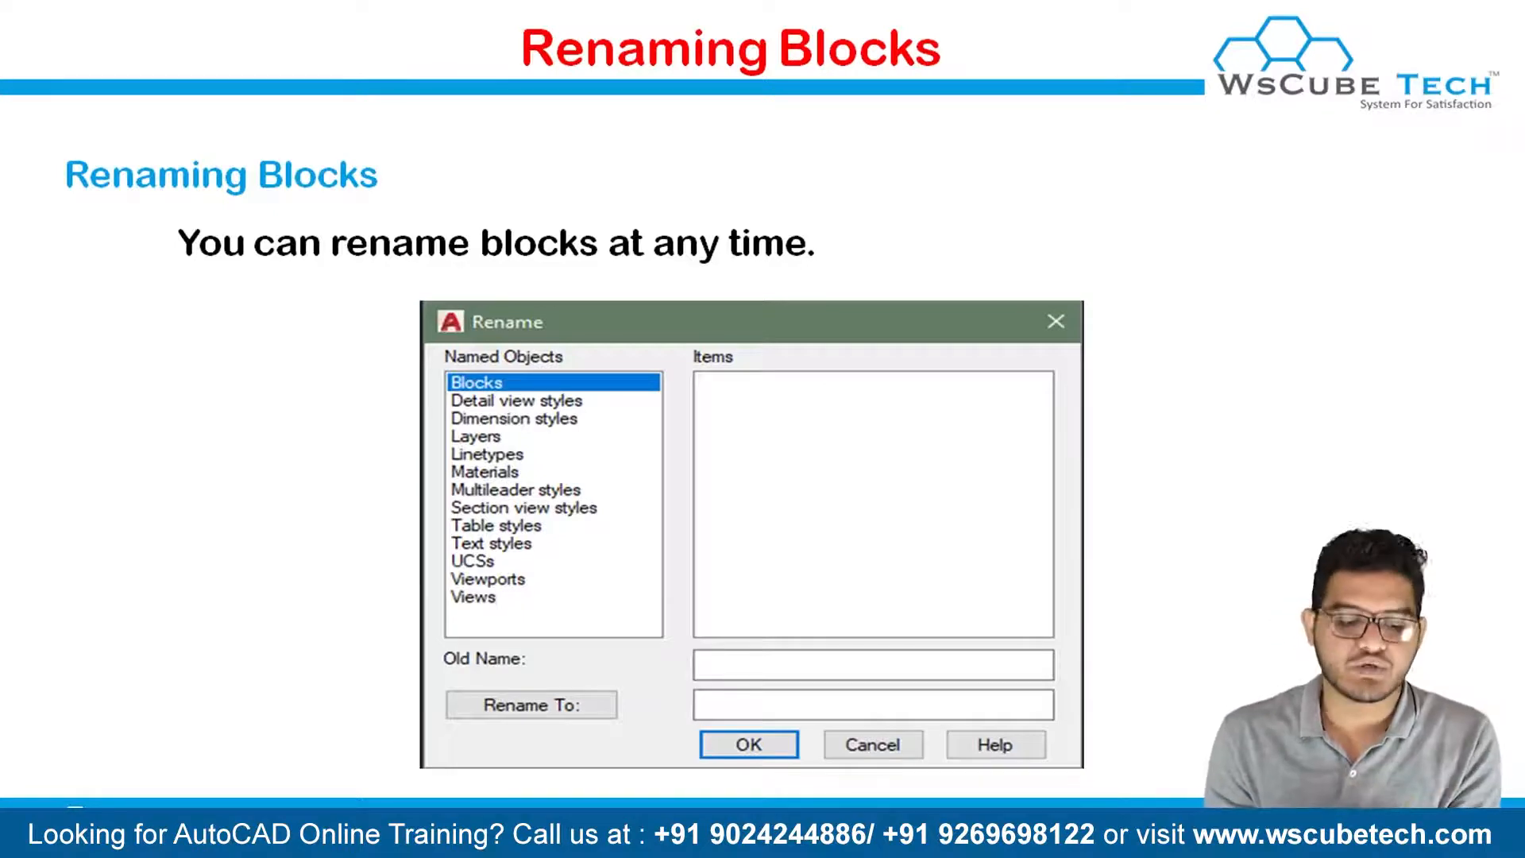
pyautogui.hotkey('alt', 'Tab')
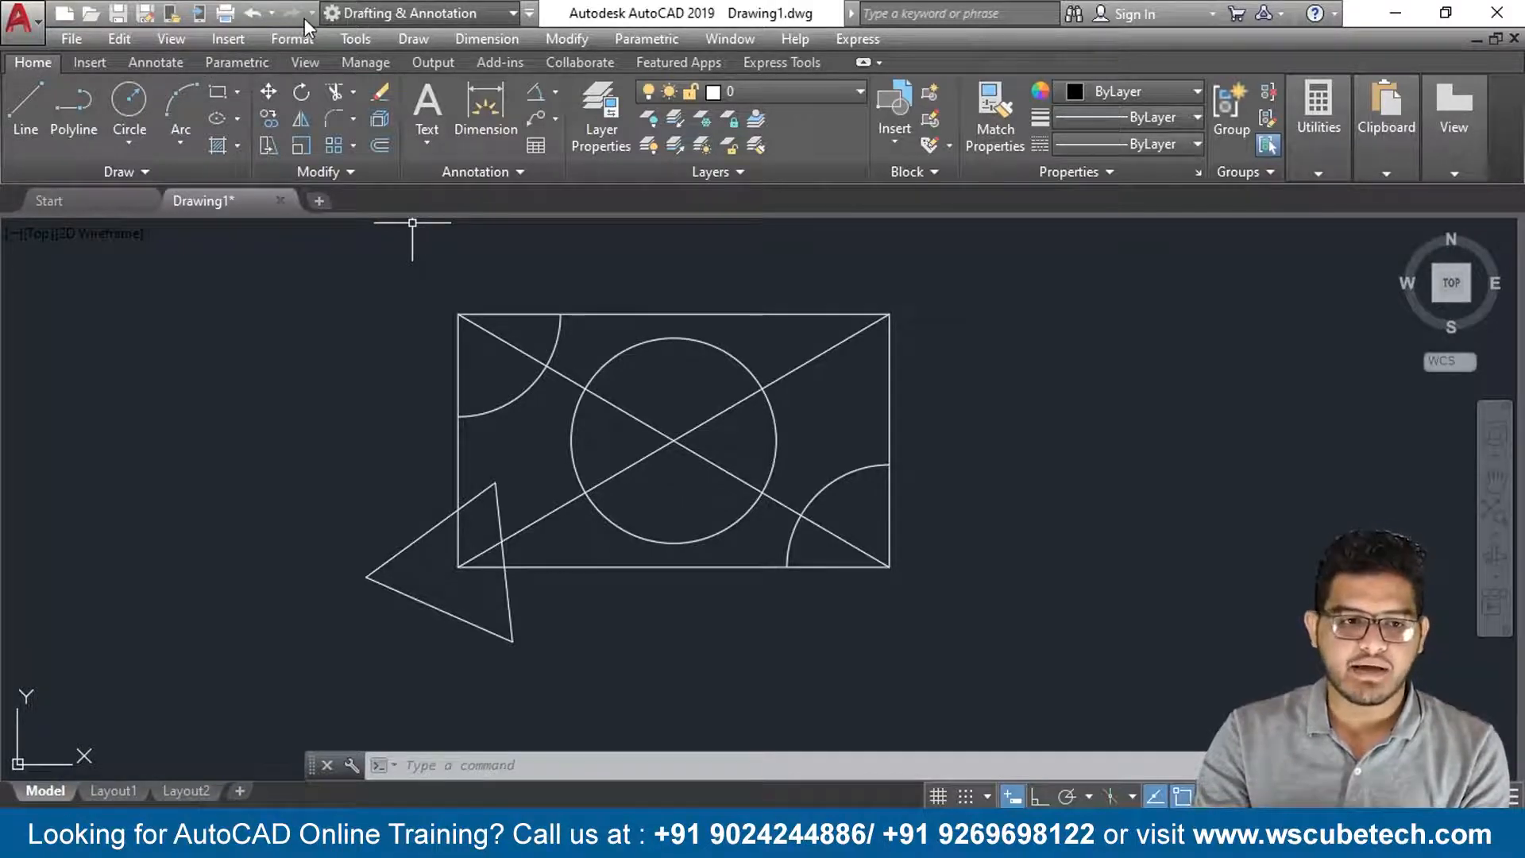
# Open the Rename dialog for the drawing's named objects.
pyautogui.click(530, 13)
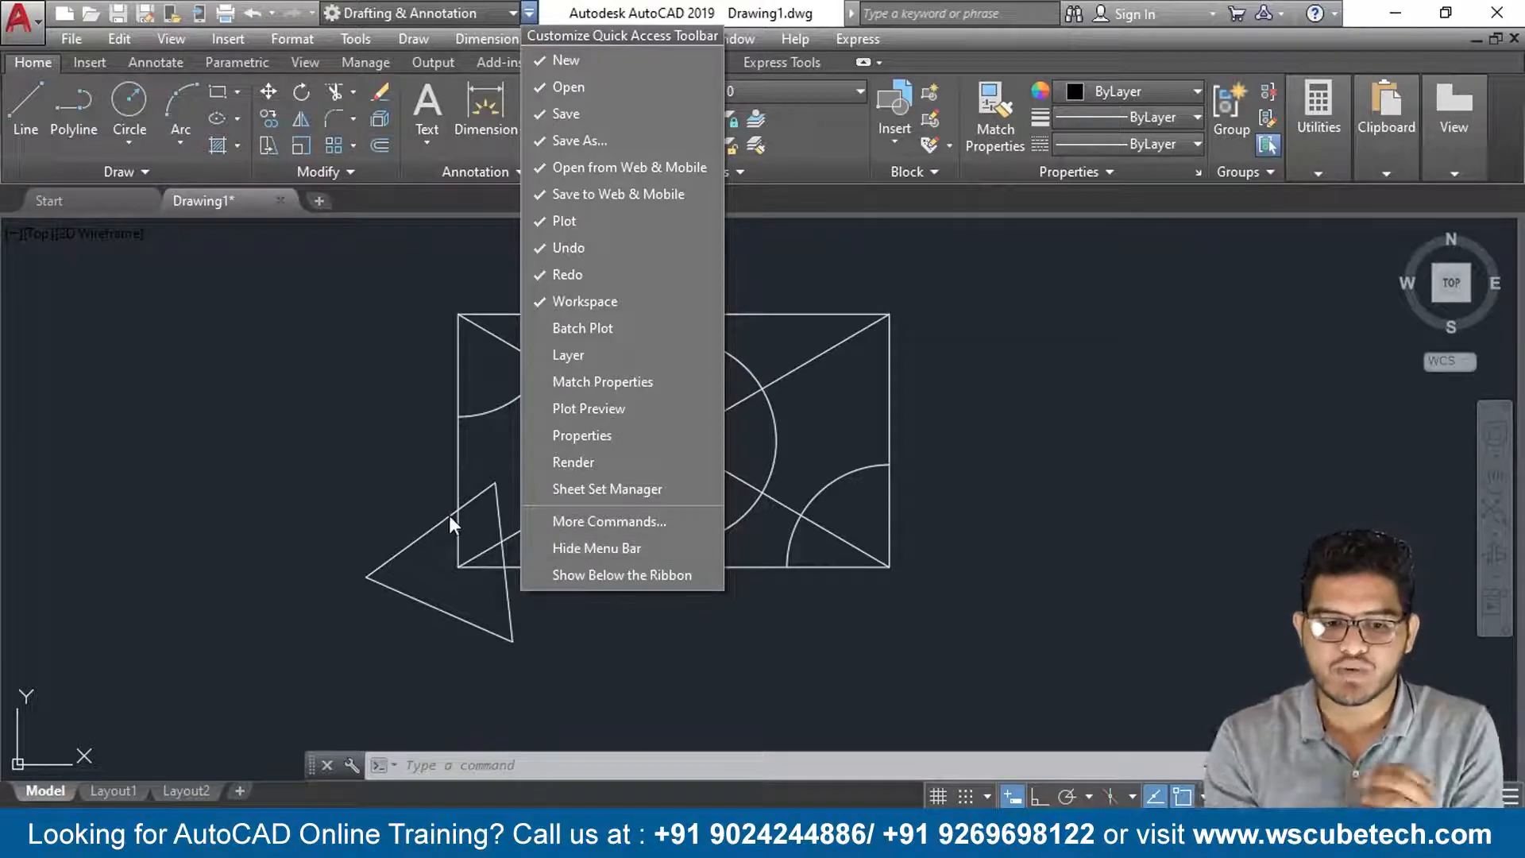
pyautogui.click(400, 264)
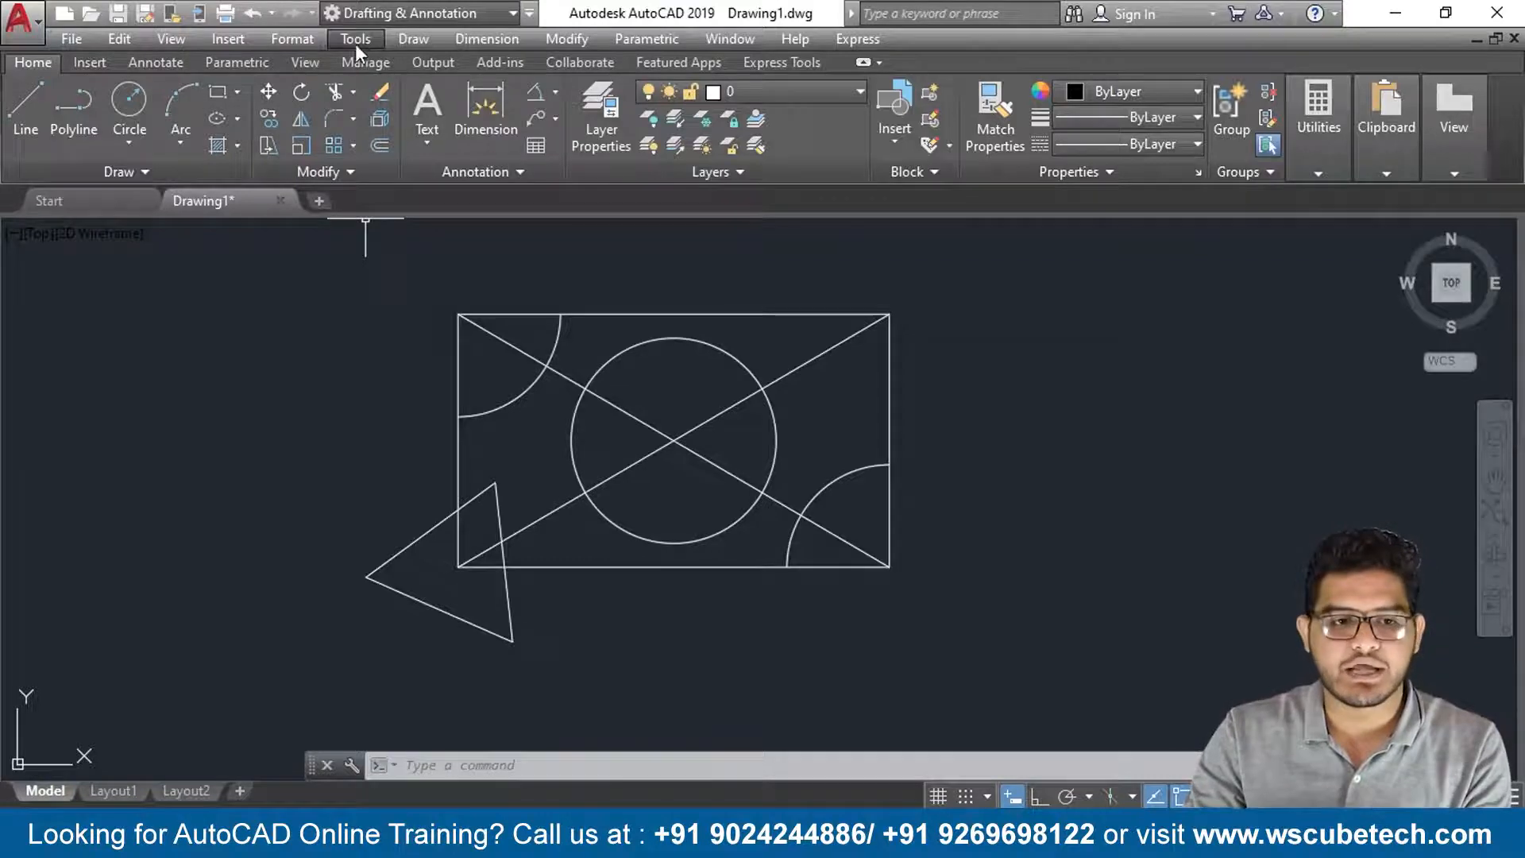
pyautogui.click(294, 36)
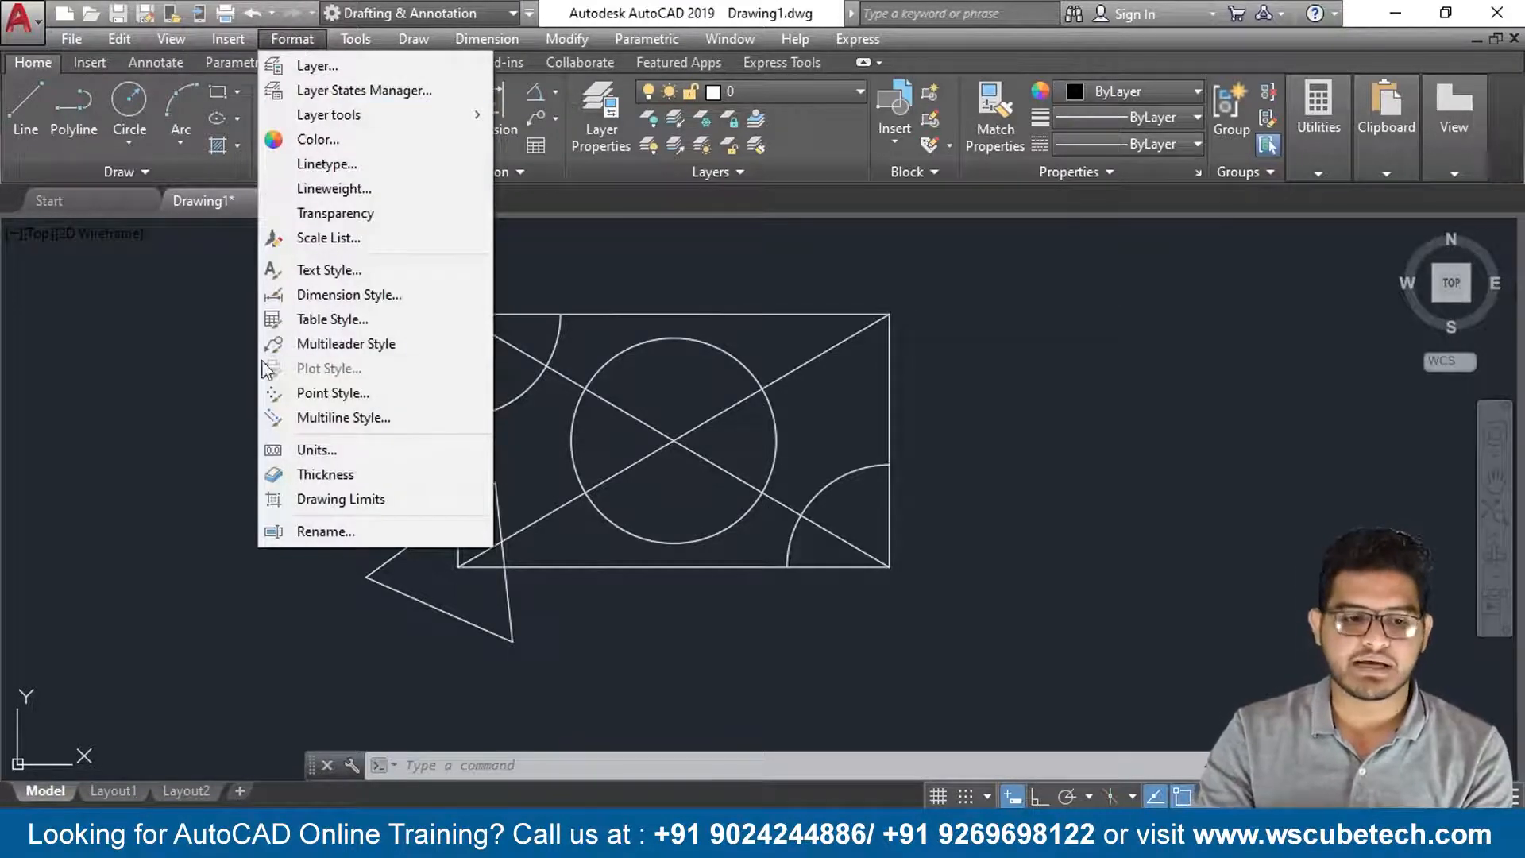
pyautogui.click(312, 531)
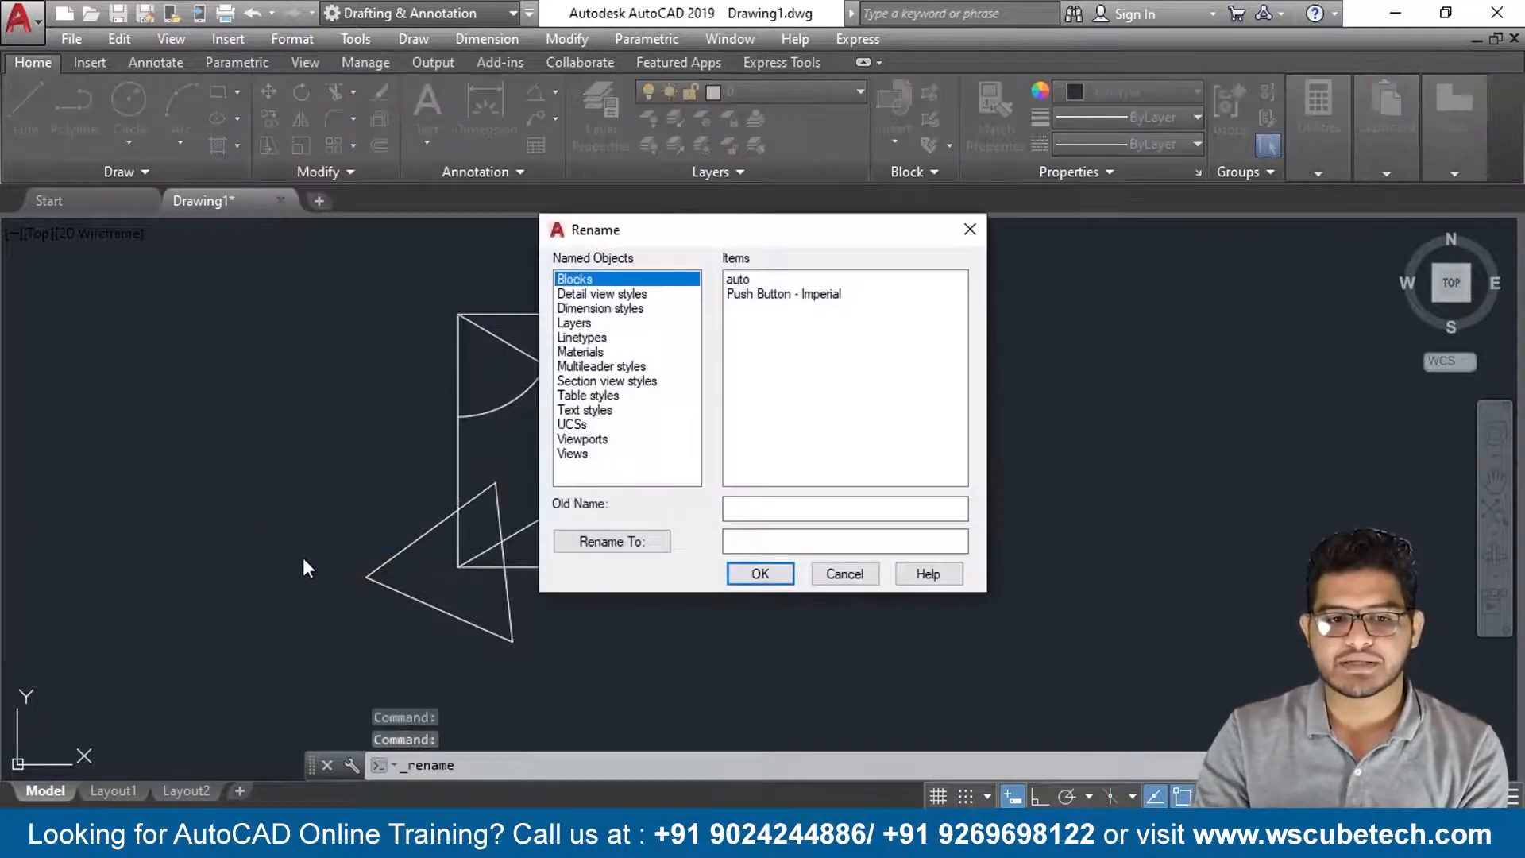
# Move and enlarge the Rename dialog and select the Detail view styles category.
pyautogui.moveTo(986, 596); pyautogui.dragTo(1259, 721)
pyautogui.moveTo(873, 234); pyautogui.dragTo(749, 92)
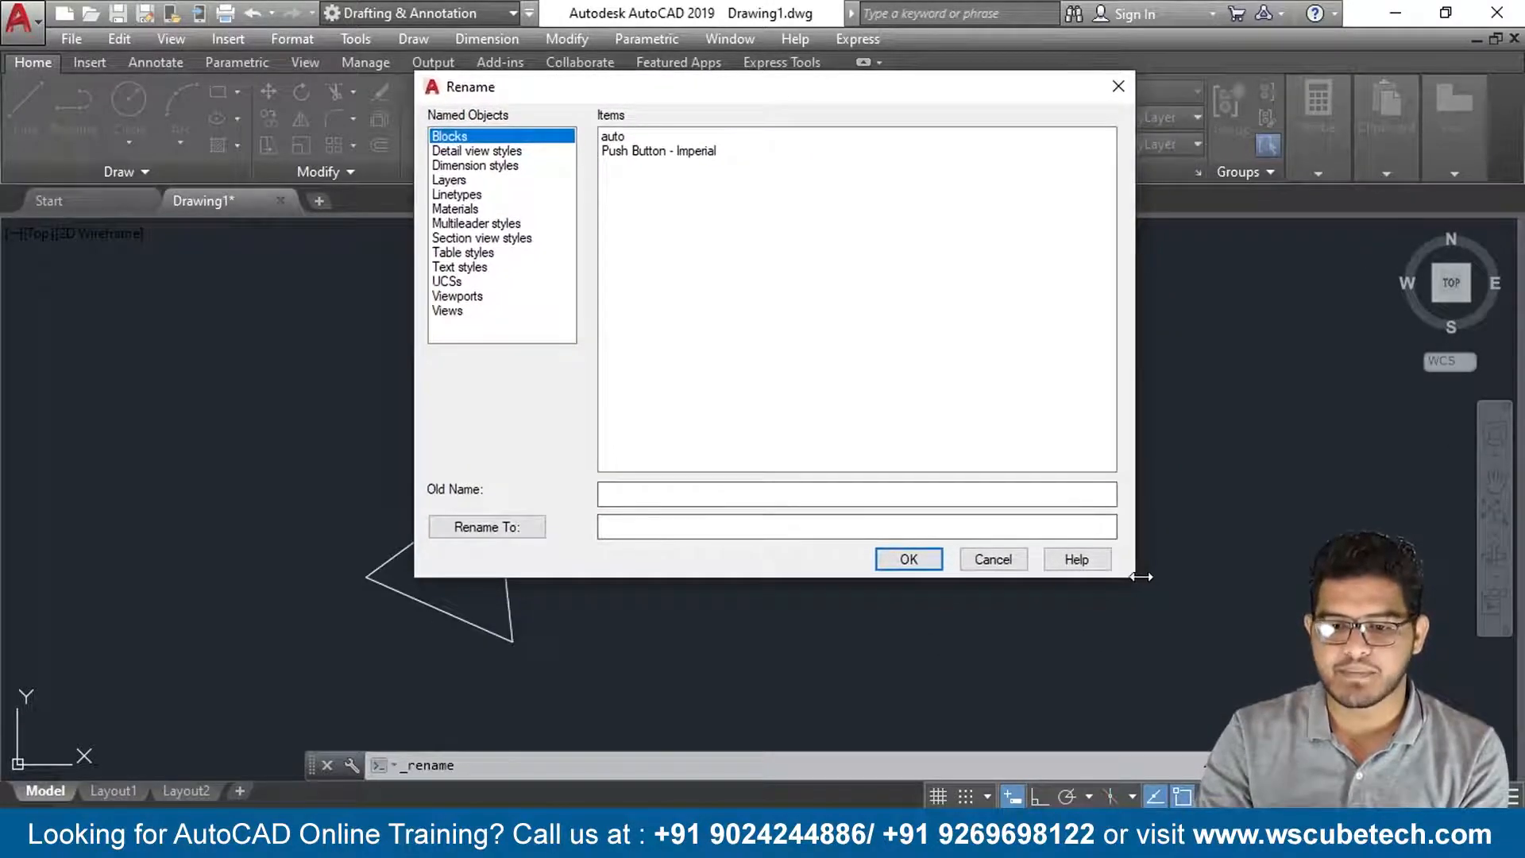
pyautogui.moveTo(1136, 578); pyautogui.dragTo(1298, 578)
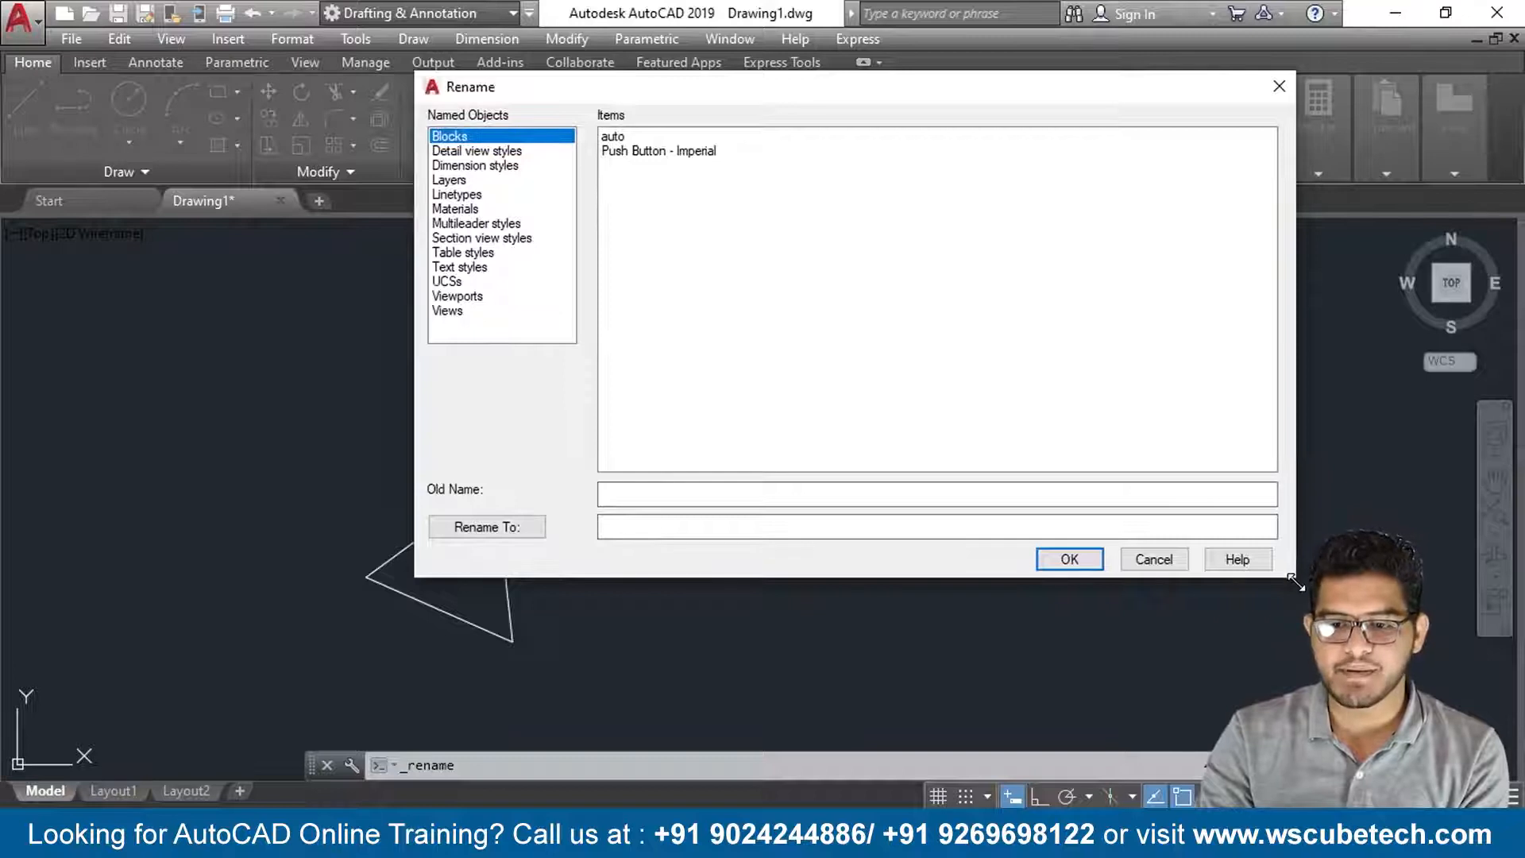
pyautogui.moveTo(1291, 577); pyautogui.dragTo(1348, 664)
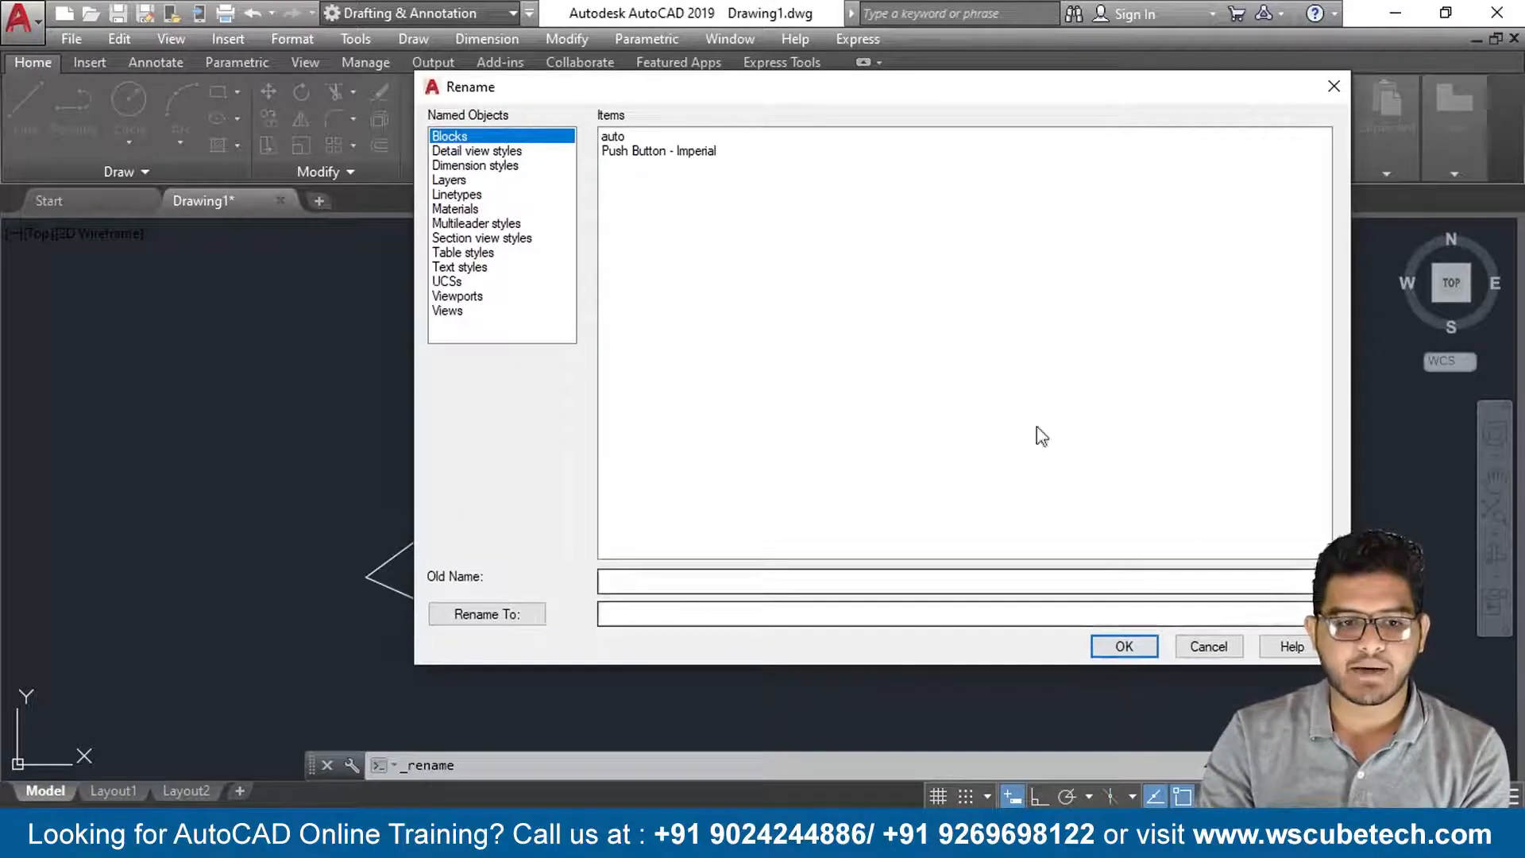
pyautogui.click(505, 150)
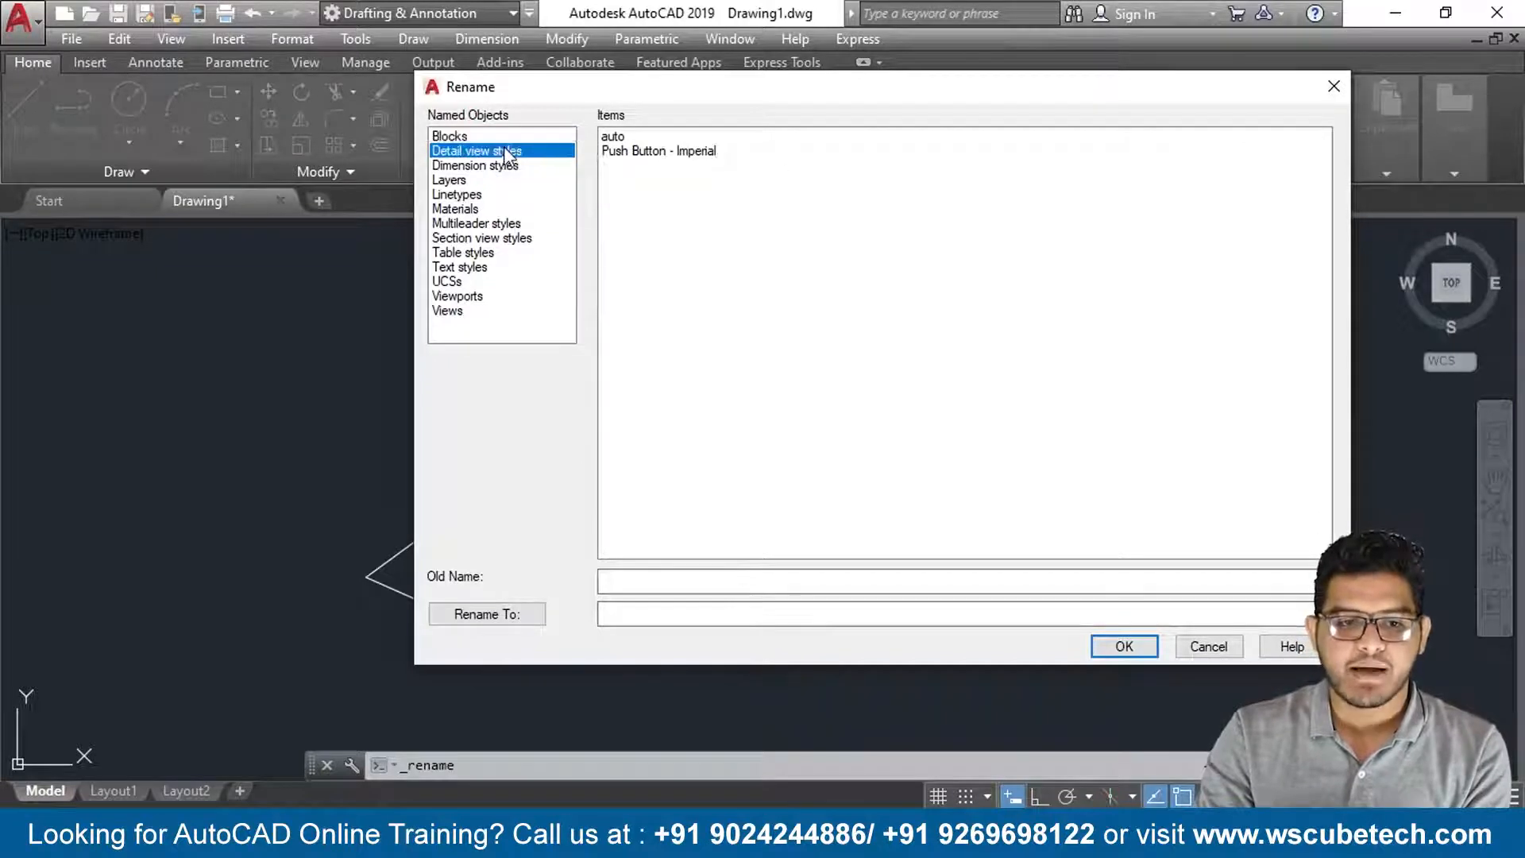
# Examine the renamable items under Dimension styles, Layers, Linetypes, Multileader styles and Materials.
pyautogui.click(490, 166)
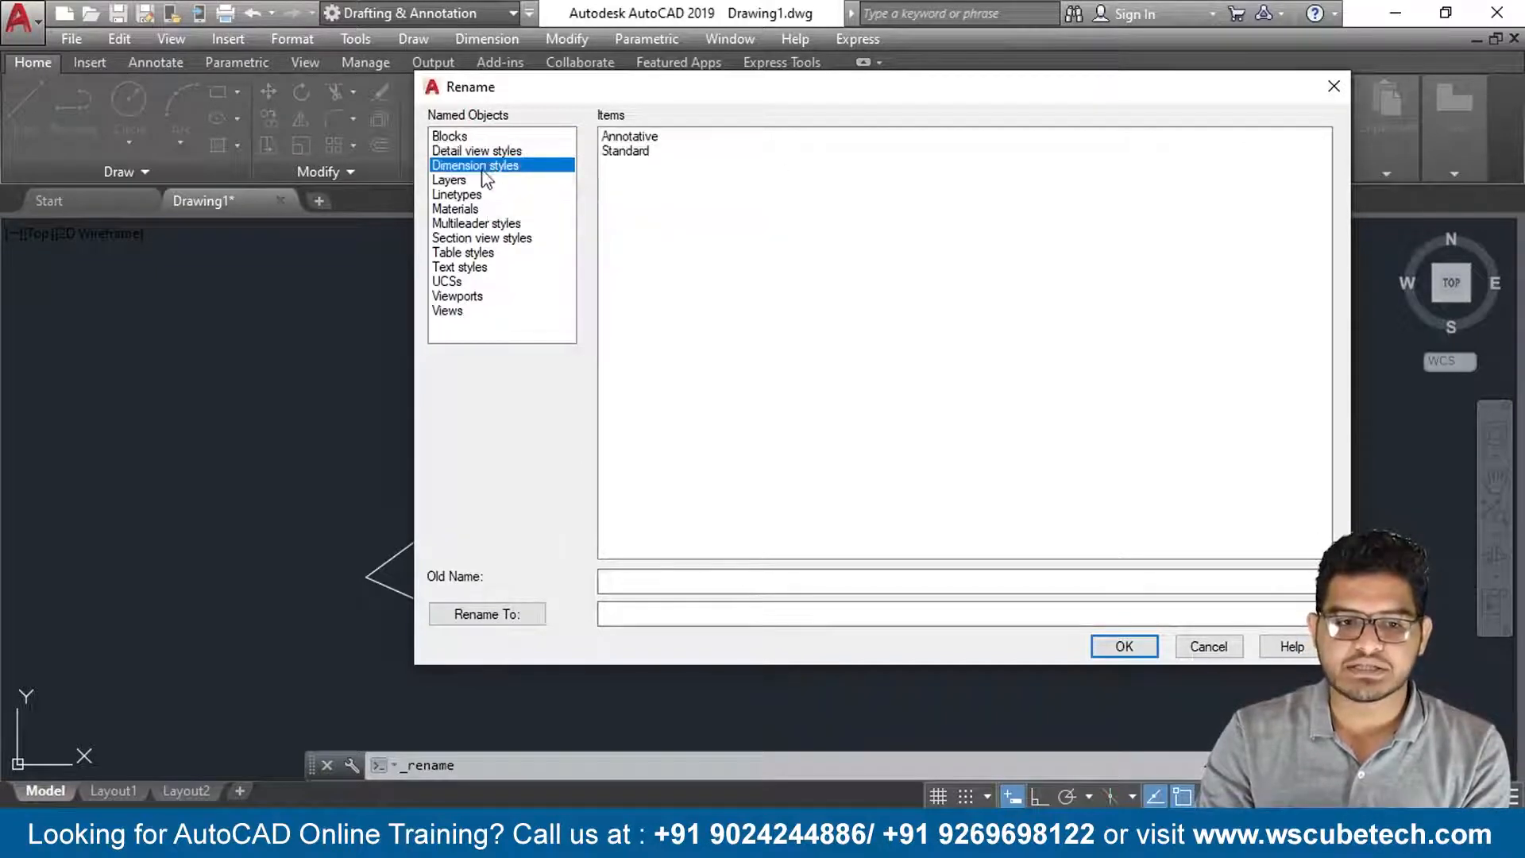
pyautogui.click(465, 181)
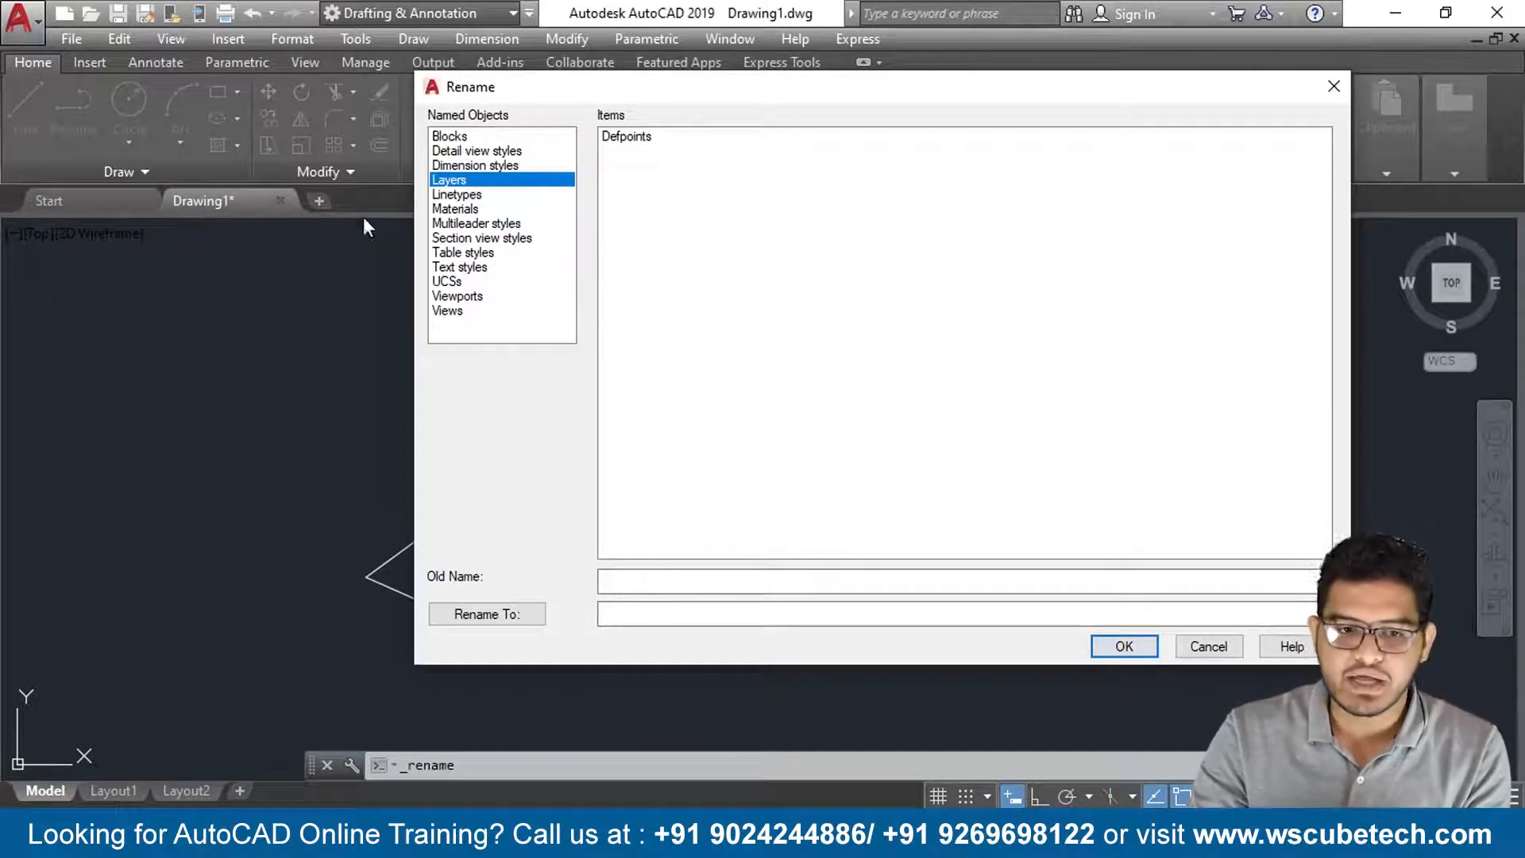
pyautogui.click(469, 196)
pyautogui.click(479, 225)
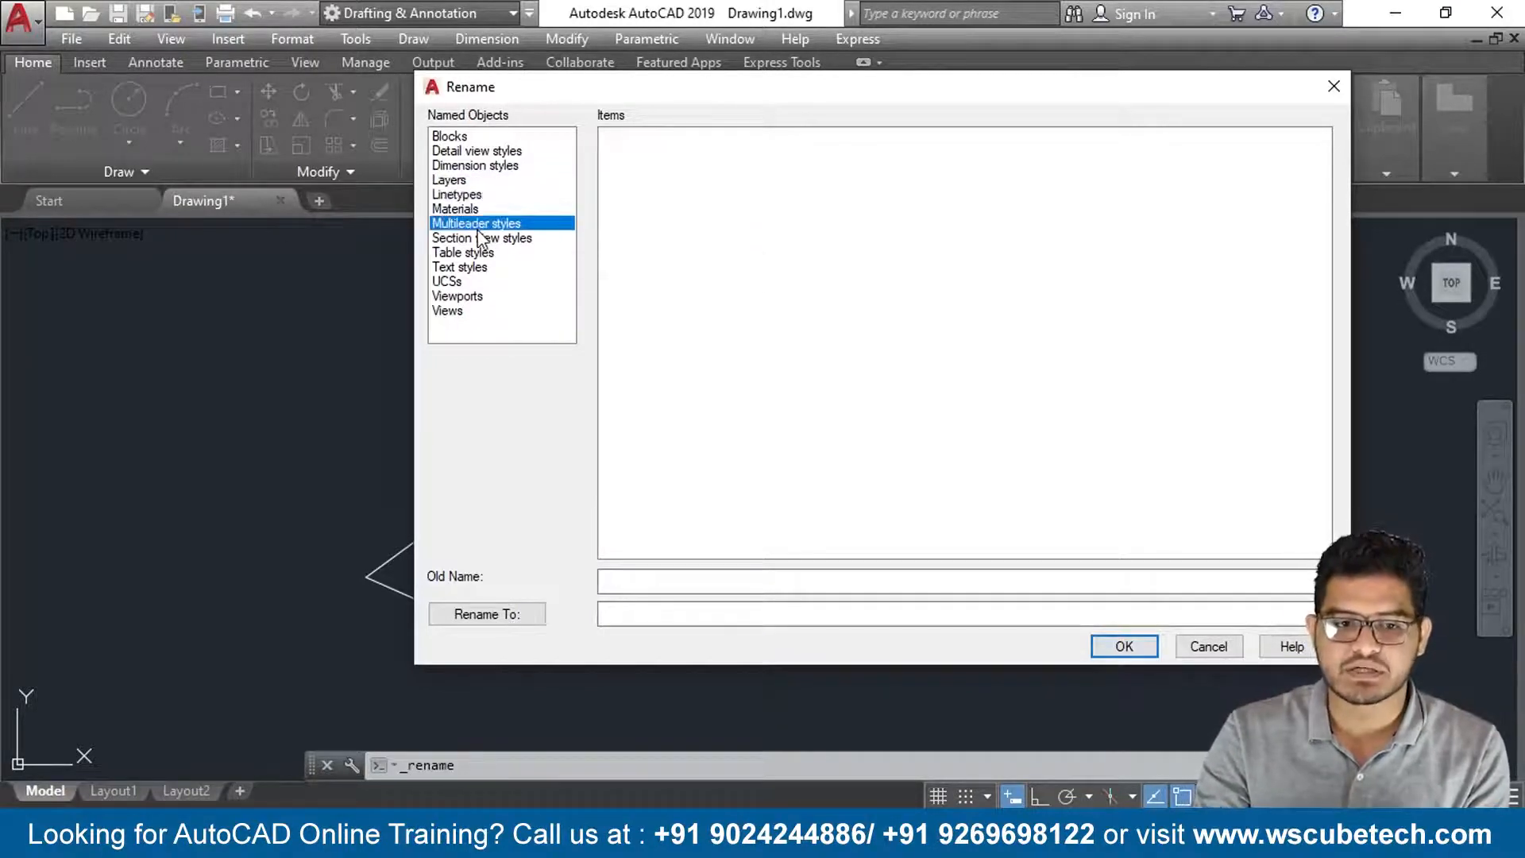
pyautogui.click(449, 210)
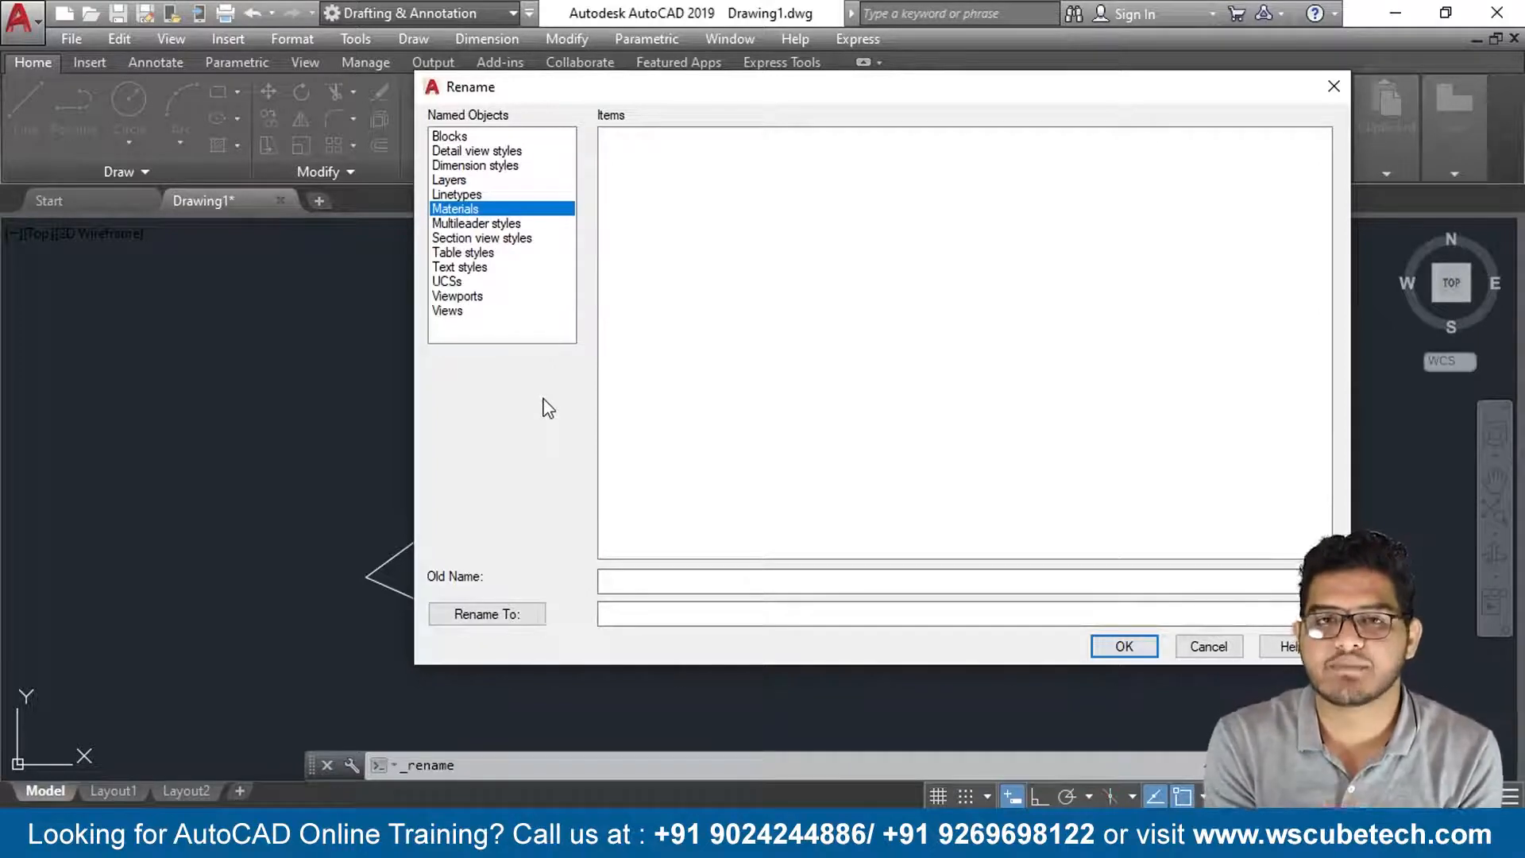
# Rename the block auto to autocad and apply the change.
pyautogui.click(465, 135)
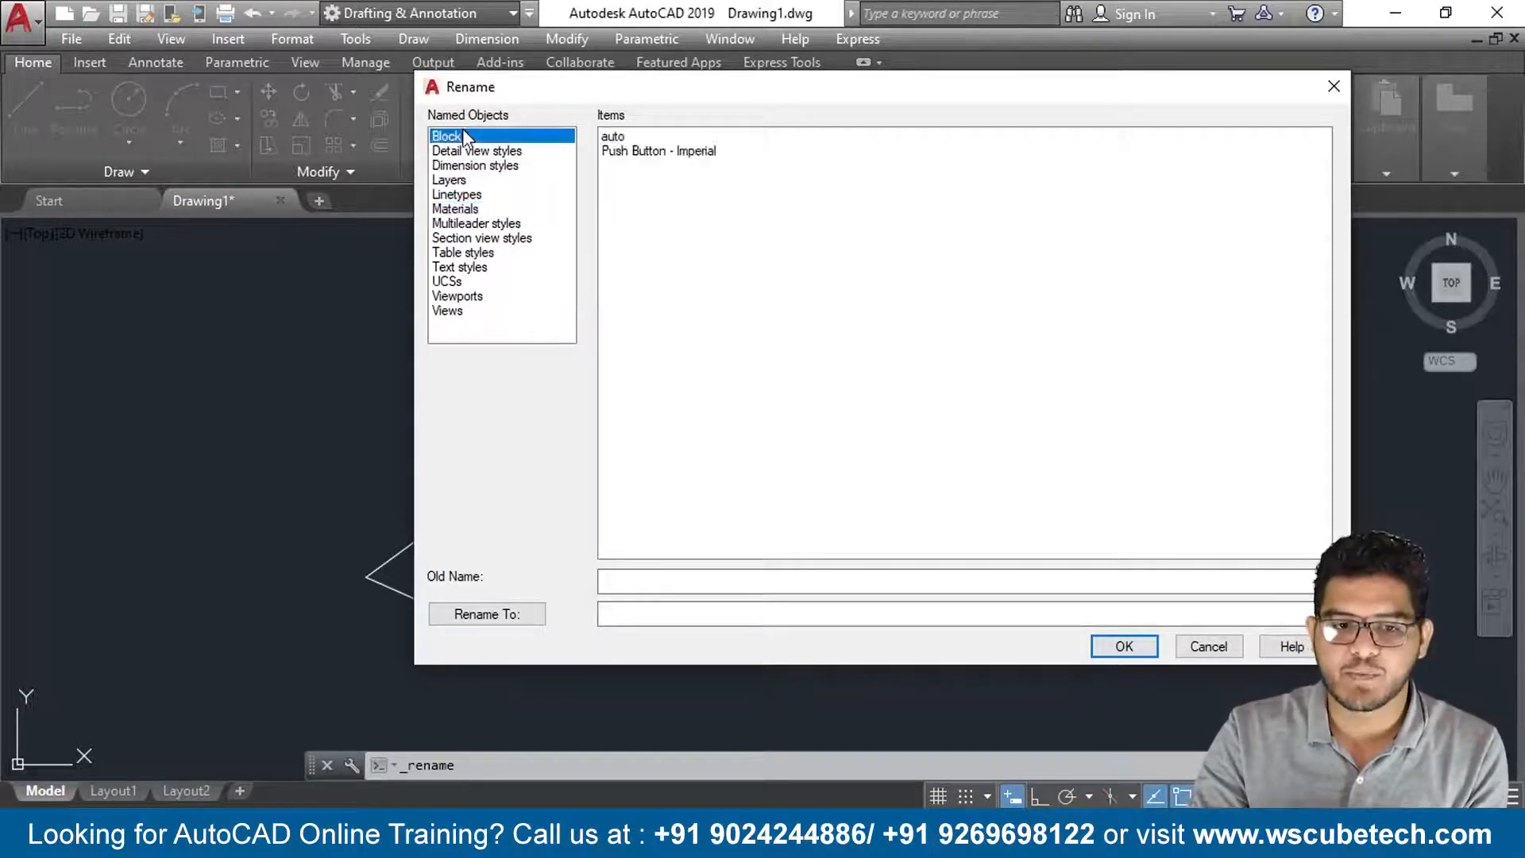
pyautogui.click(614, 139)
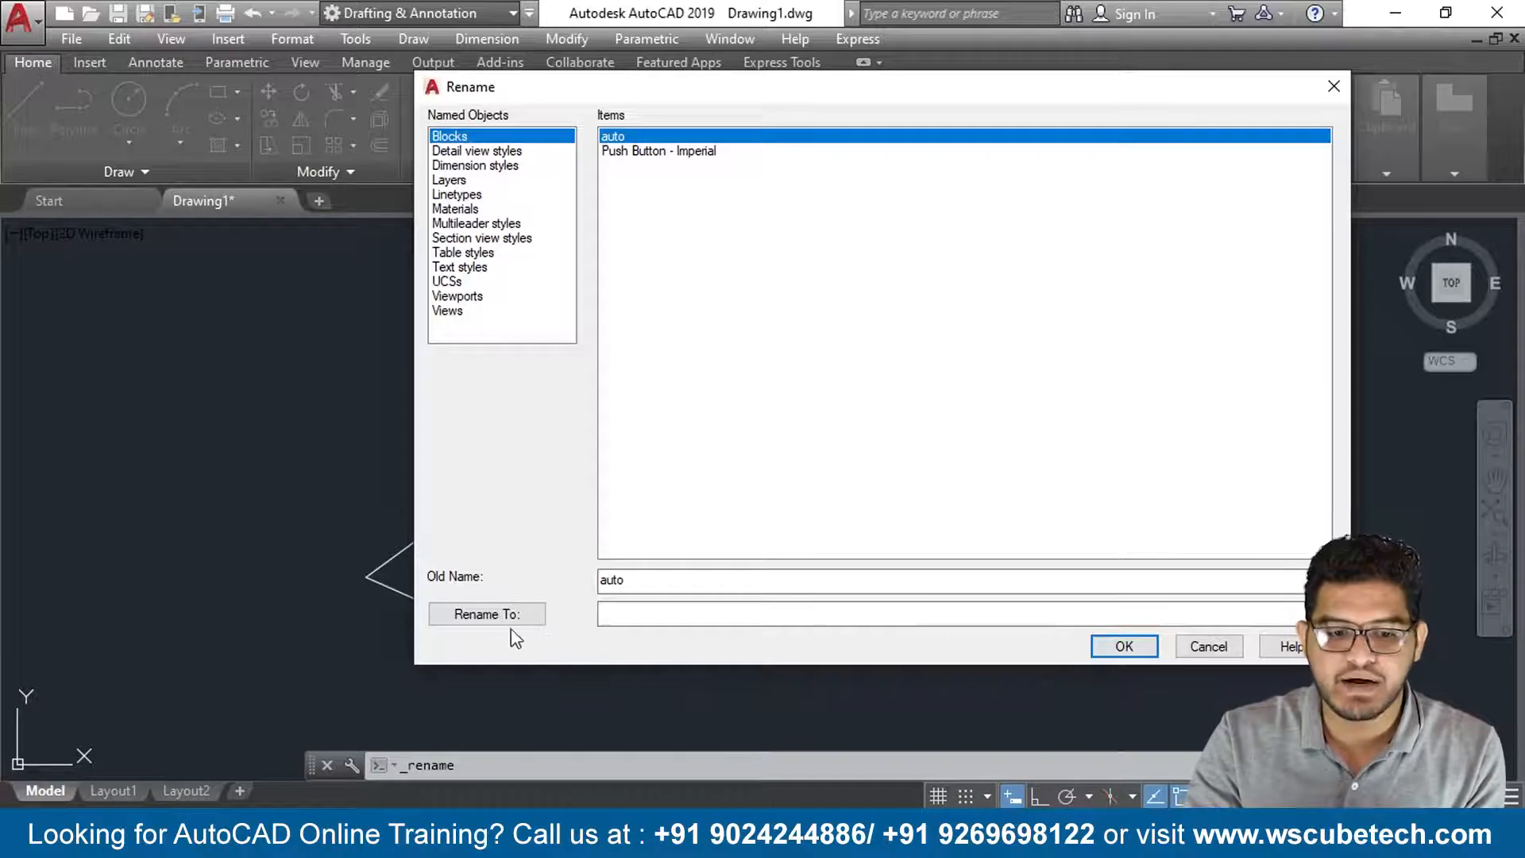
pyautogui.click(642, 617)
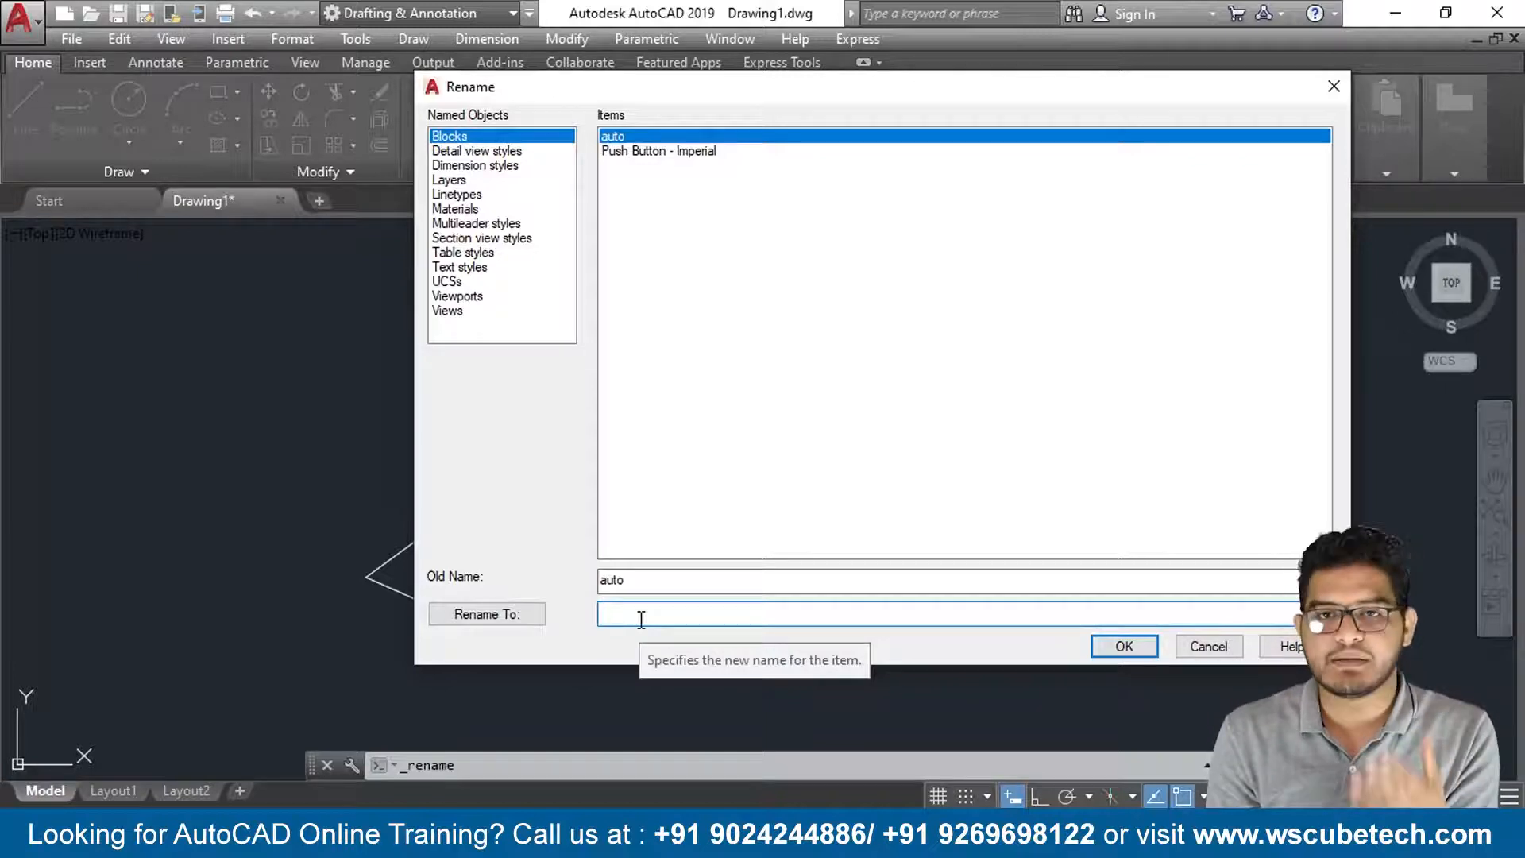
pyautogui.write('autocad')
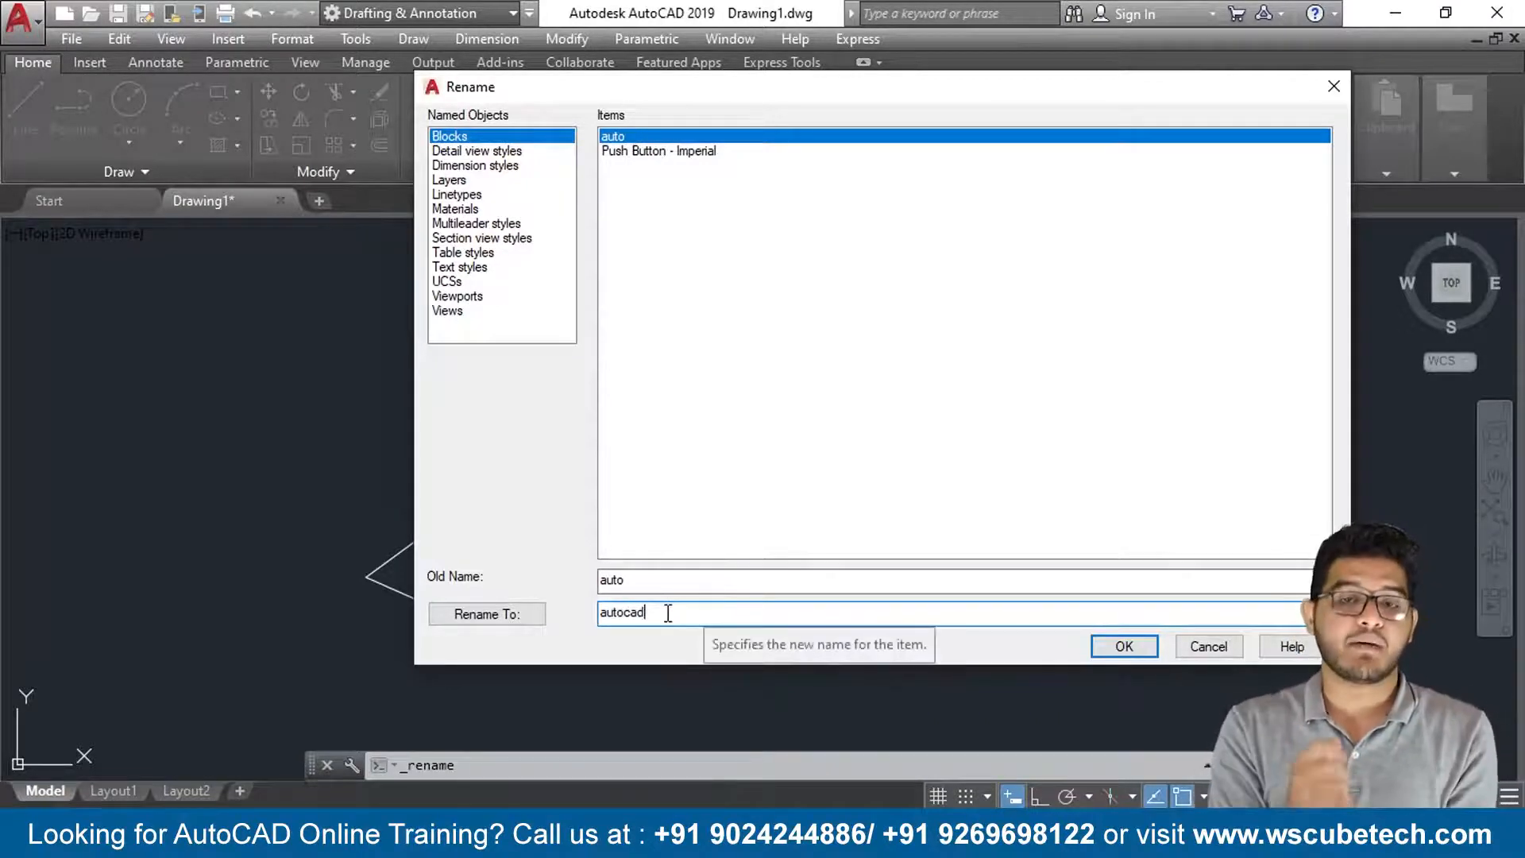
pyautogui.click(1124, 646)
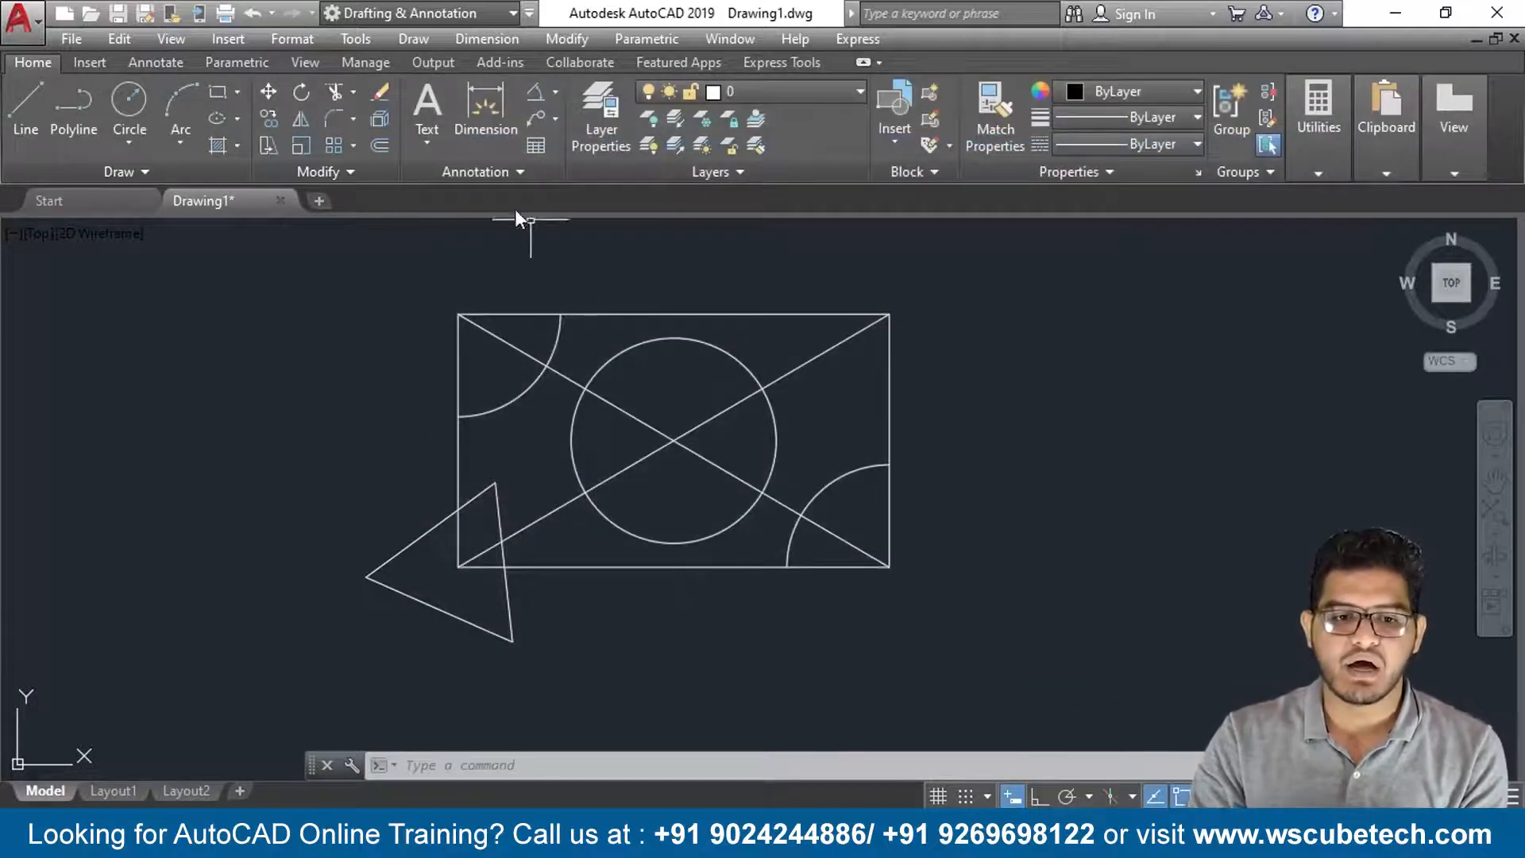